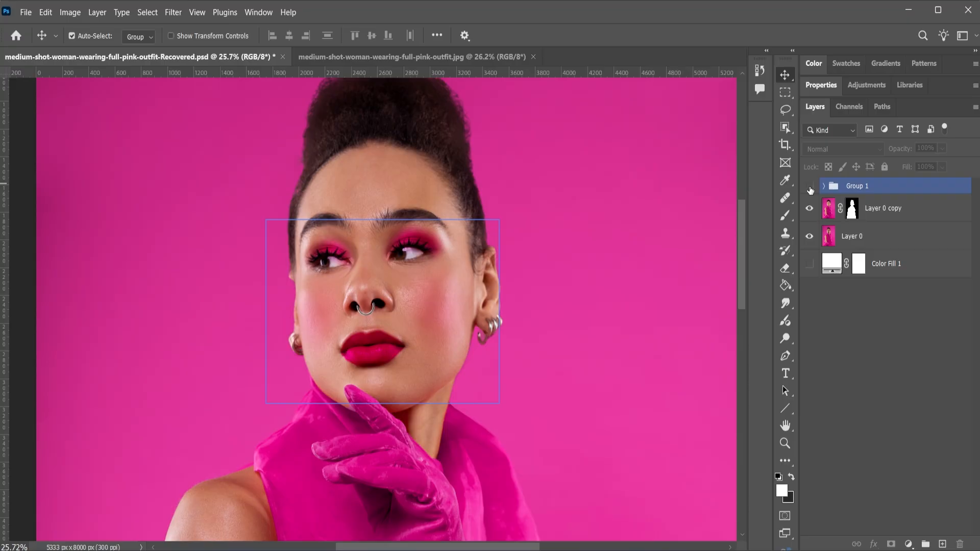
- Toggle the visibility of Group 1 to compare the portrait with and without the makeup
{"action": "left_click", "coordinate": [810, 187]}
{"action": "left_click", "coordinate": [810, 186]}
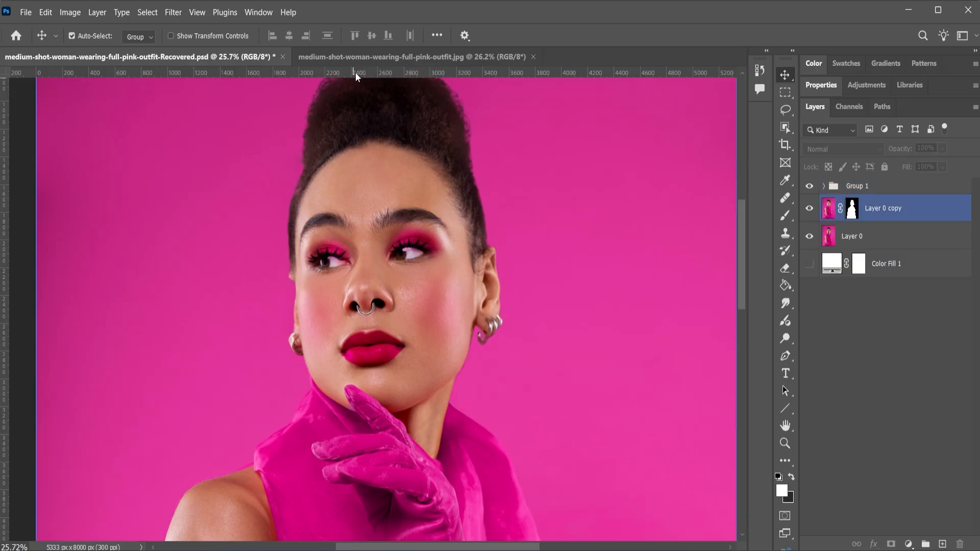
- In medium-shot-woman-wearing-full-pink-outfit.jpg, set up the Pen tool in Shape mode with a bright pink fill, d4008e
{"action": "left_click", "coordinate": [363, 56]}
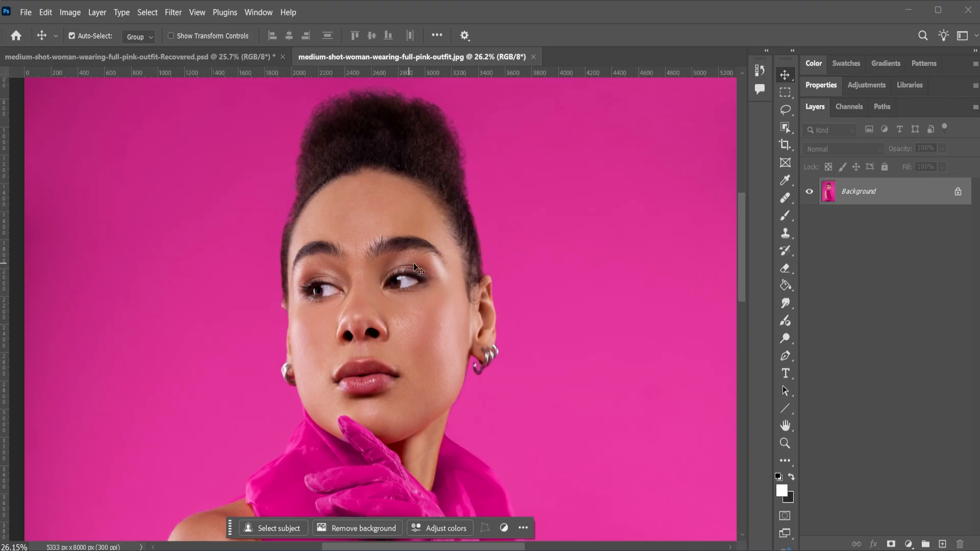
{"action": "left_click", "coordinate": [786, 373]}
{"action": "left_click", "coordinate": [787, 356]}
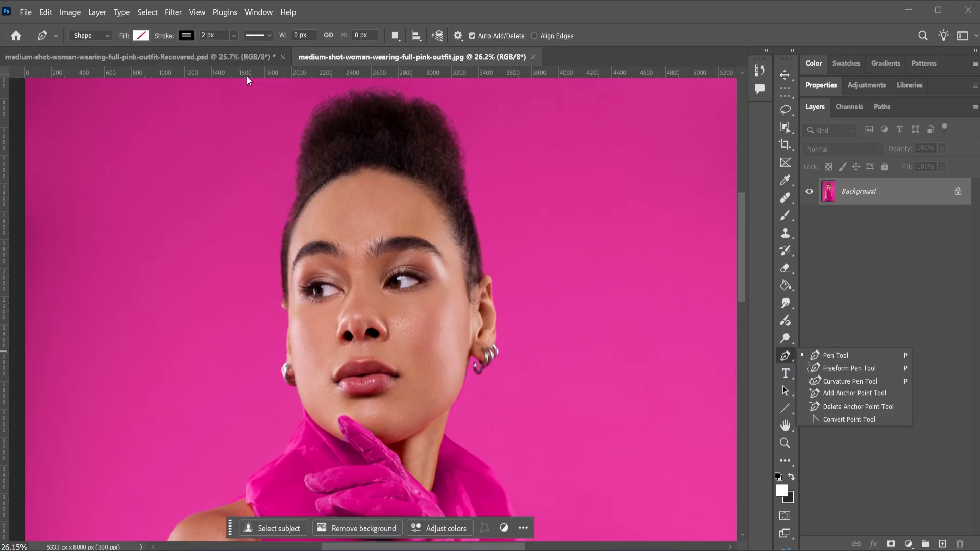
{"action": "left_click", "coordinate": [105, 36]}
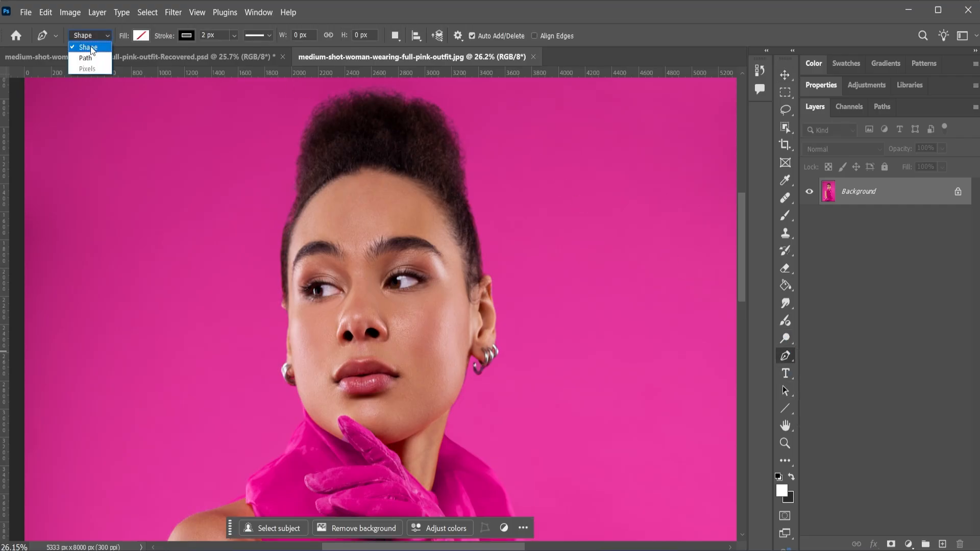
{"action": "left_click", "coordinate": [141, 36]}
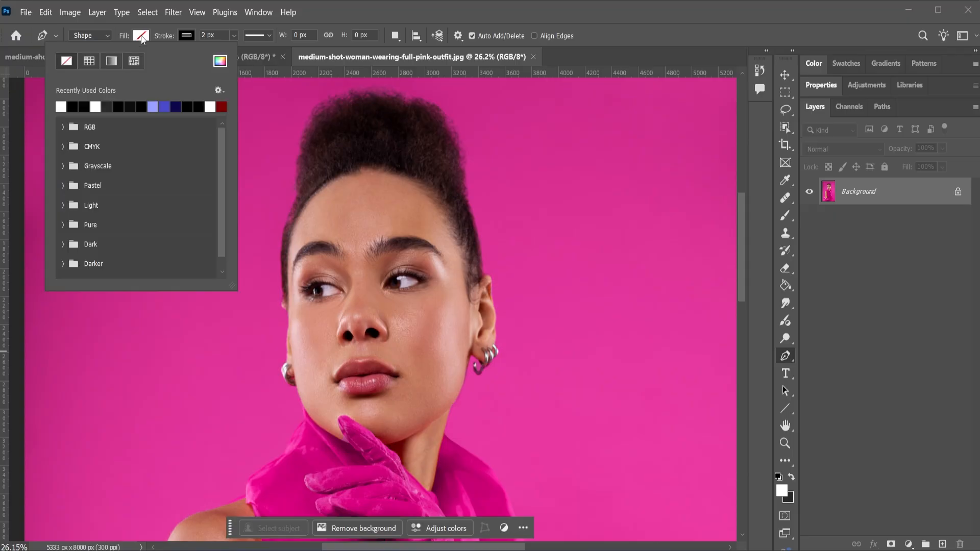
{"action": "left_click", "coordinate": [223, 62]}
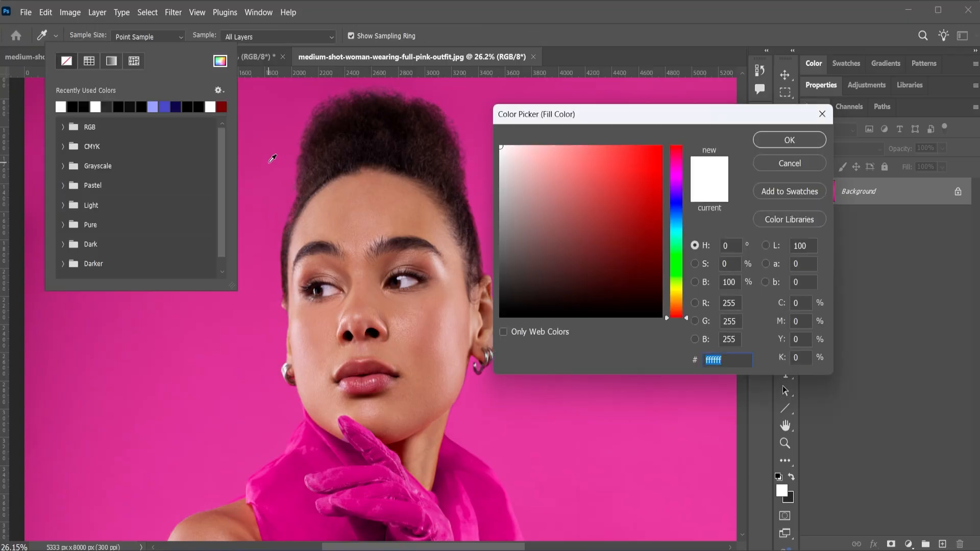
{"action": "left_click", "coordinate": [268, 156]}
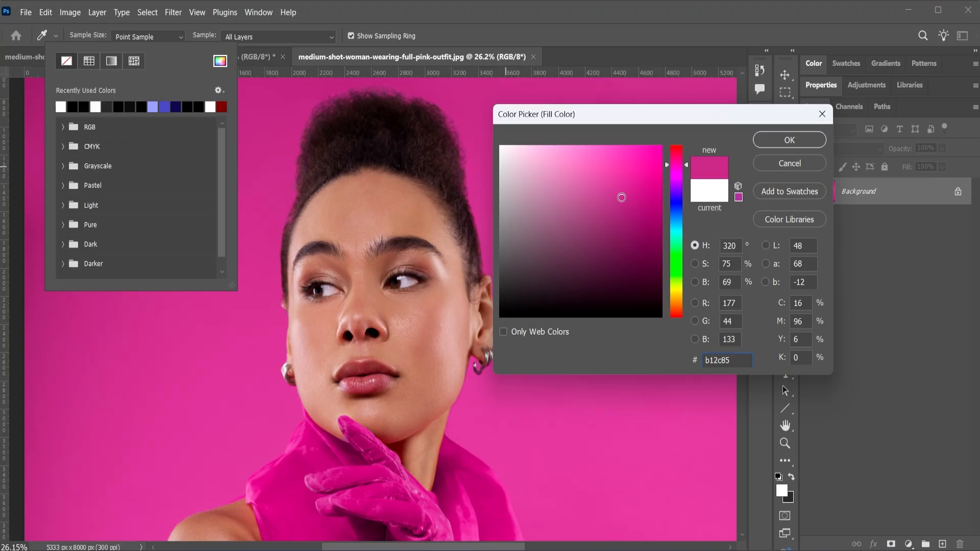
{"action": "mouse_move", "coordinate": [621, 198]}
{"action": "left_mouse_down"}
{"action": "mouse_move", "coordinate": [669, 191]}
{"action": "mouse_move", "coordinate": [666, 174]}
{"action": "left_mouse_up"}
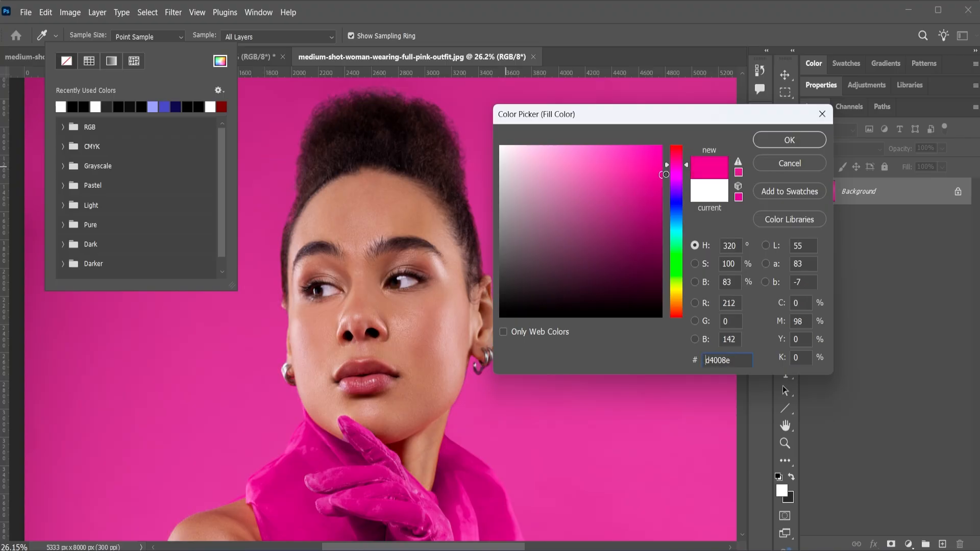
{"action": "left_click", "coordinate": [790, 140]}
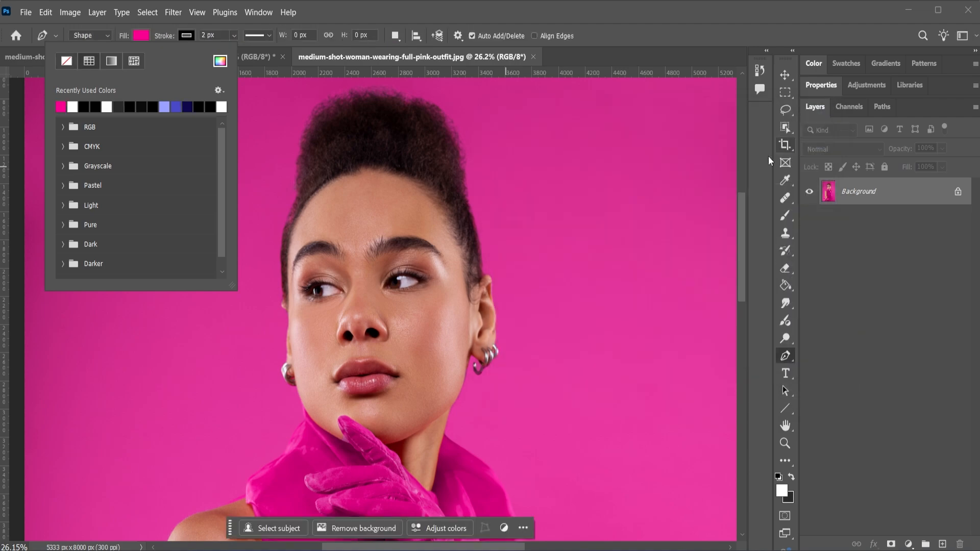
{"action": "left_click", "coordinate": [350, 6]}
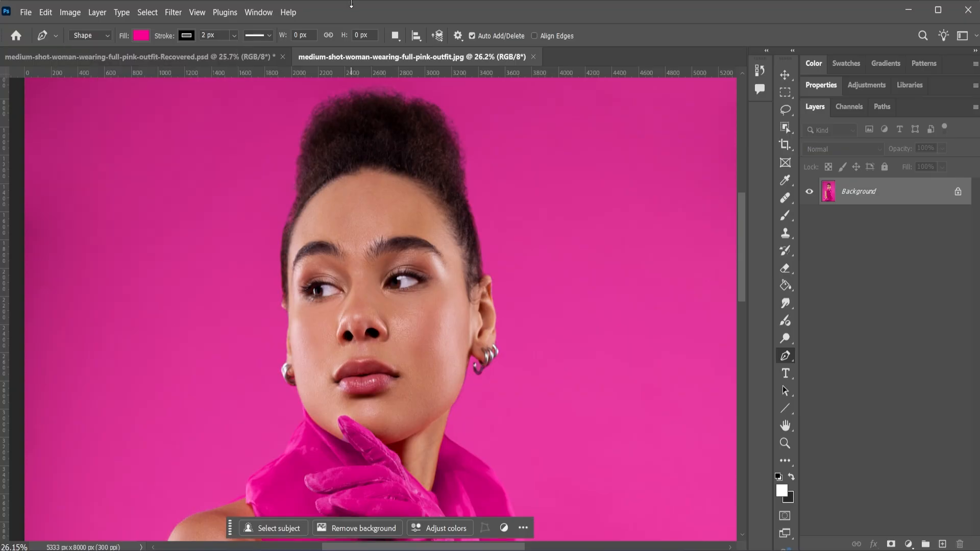
- Draw a closed eyeshadow shape about 382 by 185 px over the woman's left eyelid, following the lash line and crease
{"action": "scroll", "coordinate": [388, 282], "scroll_direction": "up", "scroll_amount": 3}
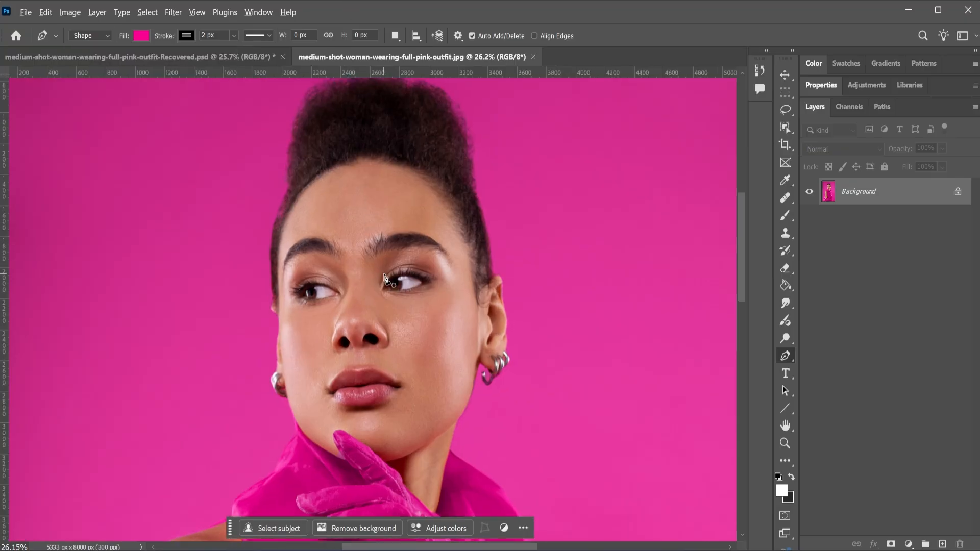
{"action": "scroll", "coordinate": [388, 282], "scroll_direction": "up", "scroll_amount": 2}
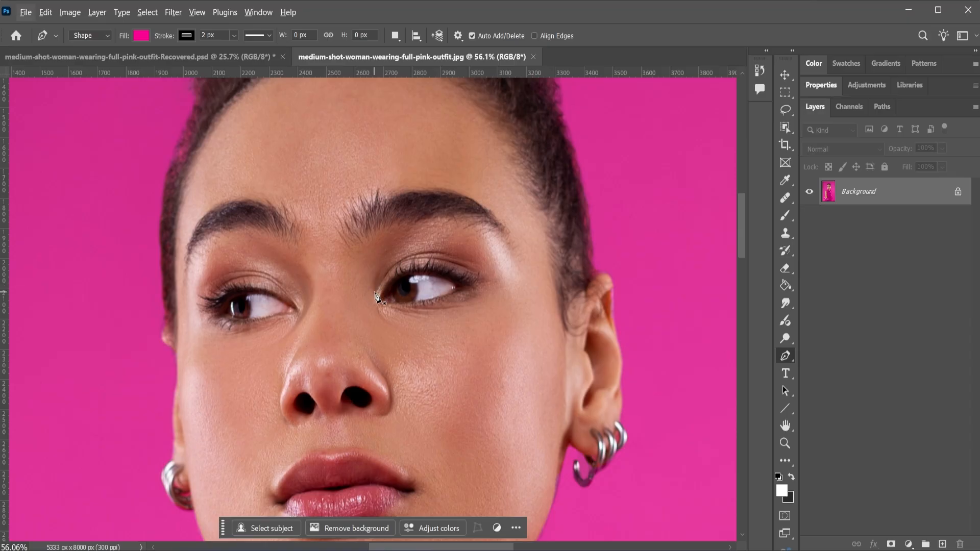
{"action": "left_click", "coordinate": [375, 294]}
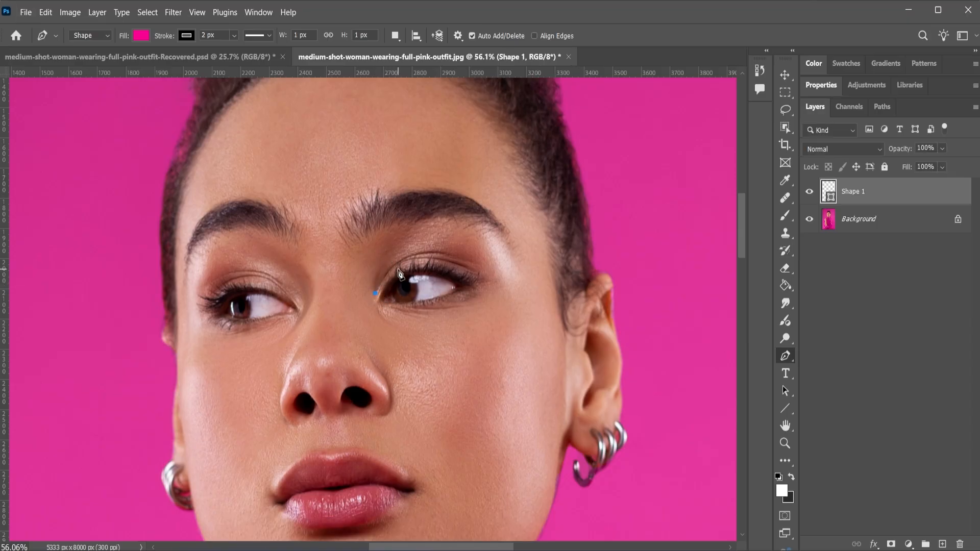
{"action": "left_click_drag", "start_coordinate": [404, 271], "coordinate": [466, 279]}
{"action": "left_click", "coordinate": [485, 279]}
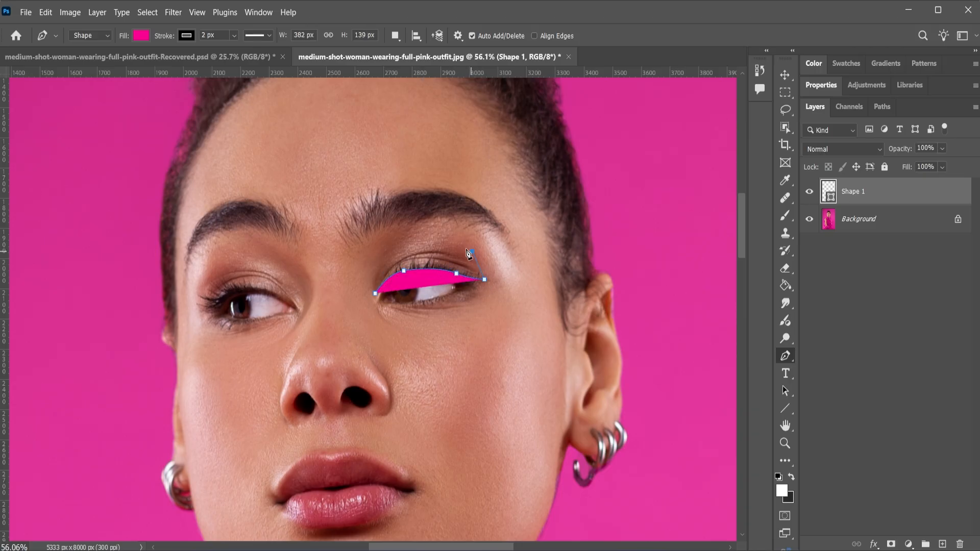
{"action": "left_click", "coordinate": [472, 251]}
{"action": "left_click", "coordinate": [454, 239]}
{"action": "left_click", "coordinate": [437, 237]}
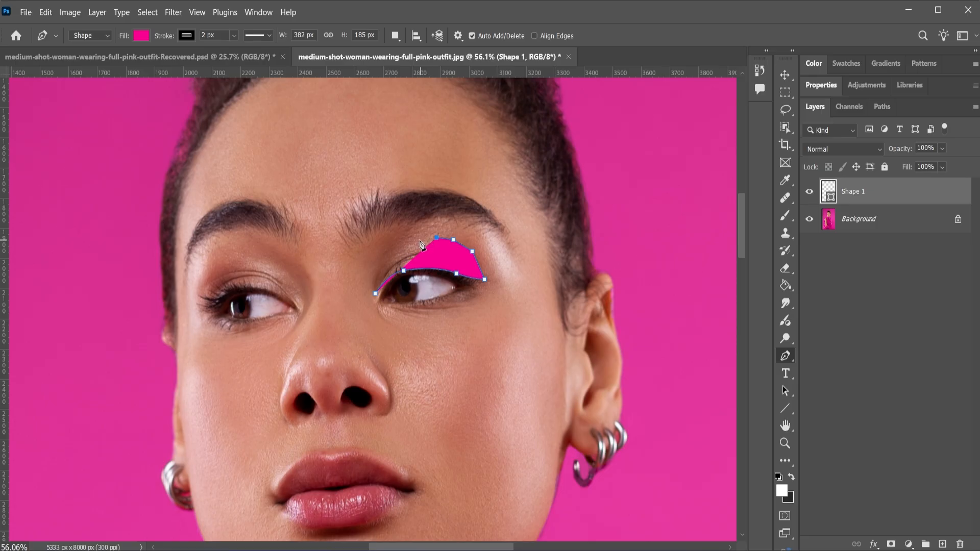
{"action": "left_click", "coordinate": [419, 241]}
{"action": "left_click", "coordinate": [401, 249]}
{"action": "left_click", "coordinate": [385, 262]}
{"action": "left_click", "coordinate": [376, 296]}
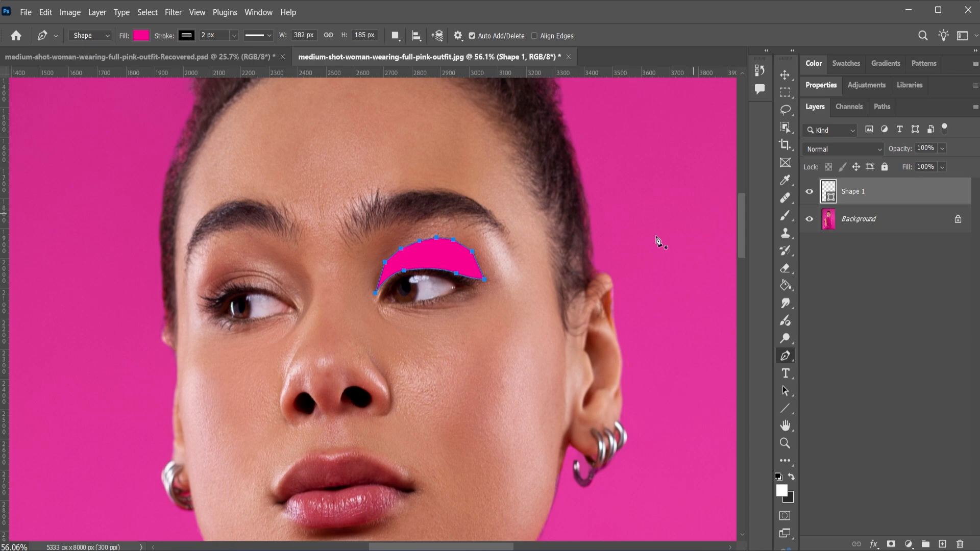
- Draw a second closed eyeshadow shape about 321 by 141 px over the woman's right eyelid
{"action": "left_click", "coordinate": [295, 307]}
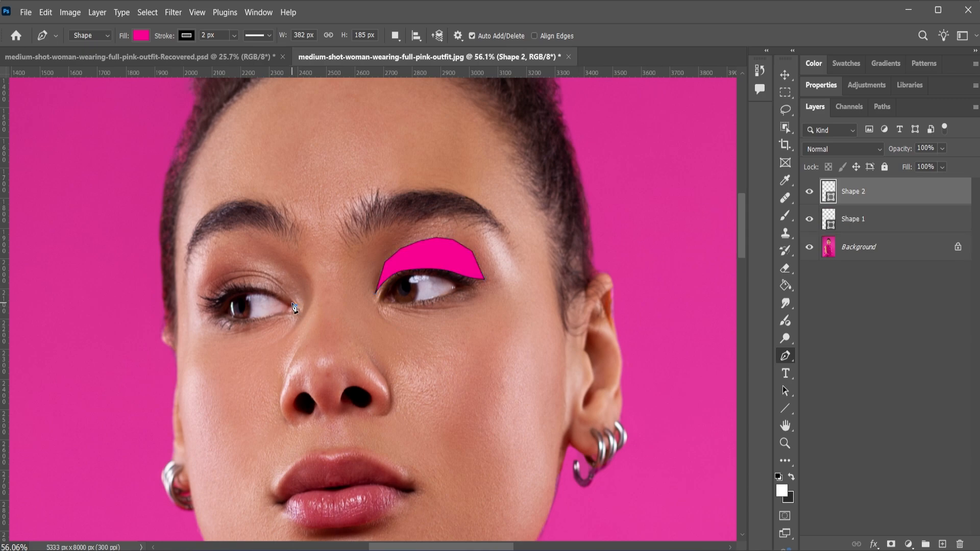
{"action": "left_click", "coordinate": [269, 292]}
{"action": "left_click", "coordinate": [262, 288]}
{"action": "left_click", "coordinate": [249, 286]}
{"action": "left_click", "coordinate": [238, 286]}
{"action": "left_click", "coordinate": [221, 292]}
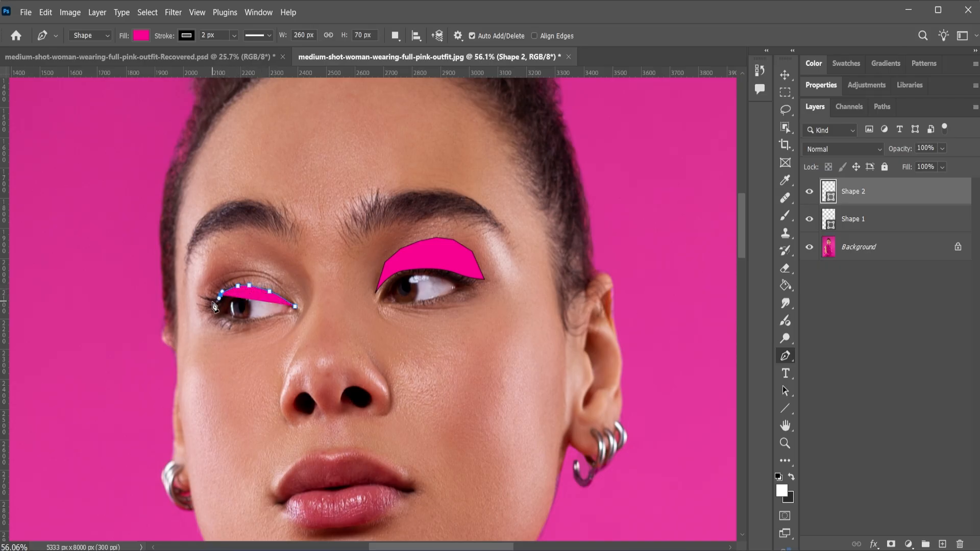
{"action": "left_click", "coordinate": [210, 306]}
{"action": "left_click", "coordinate": [207, 280]}
{"action": "left_click", "coordinate": [220, 265]}
{"action": "left_click", "coordinate": [247, 264]}
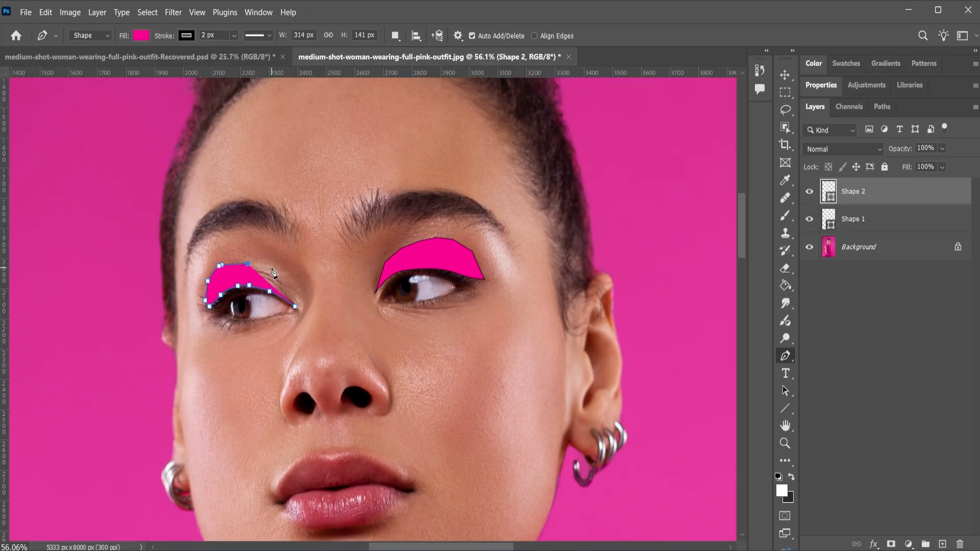
{"action": "left_click", "coordinate": [271, 267]}
{"action": "left_click", "coordinate": [287, 281]}
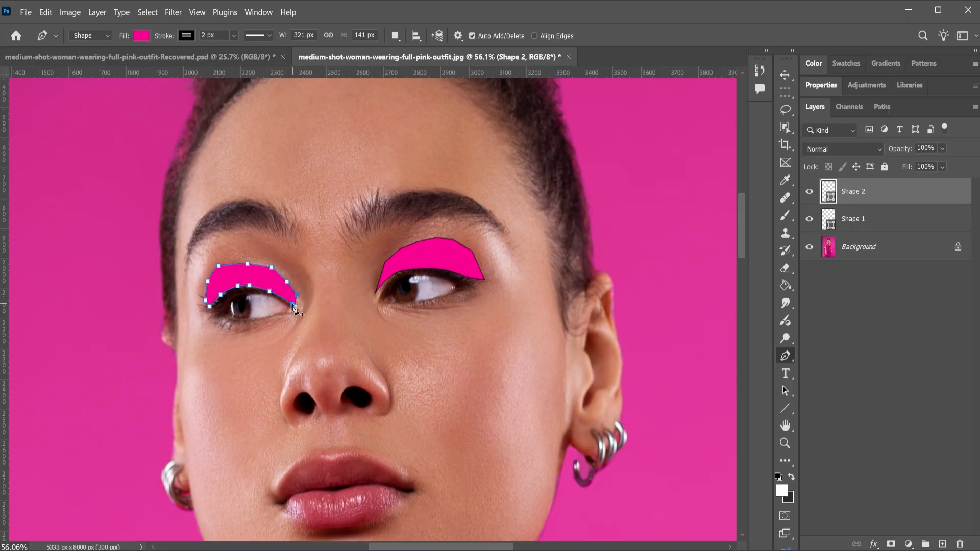
{"action": "left_click", "coordinate": [295, 306]}
- Remove the stroke from Shape 1, the eyeshadow shape on the woman's left eyelid
{"action": "left_click", "coordinate": [785, 78]}
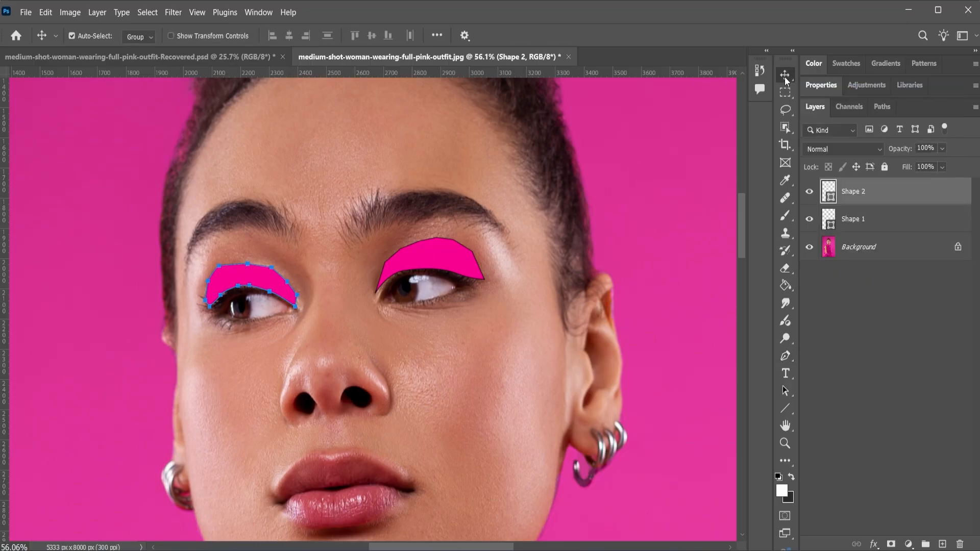
{"action": "left_click", "coordinate": [460, 260]}
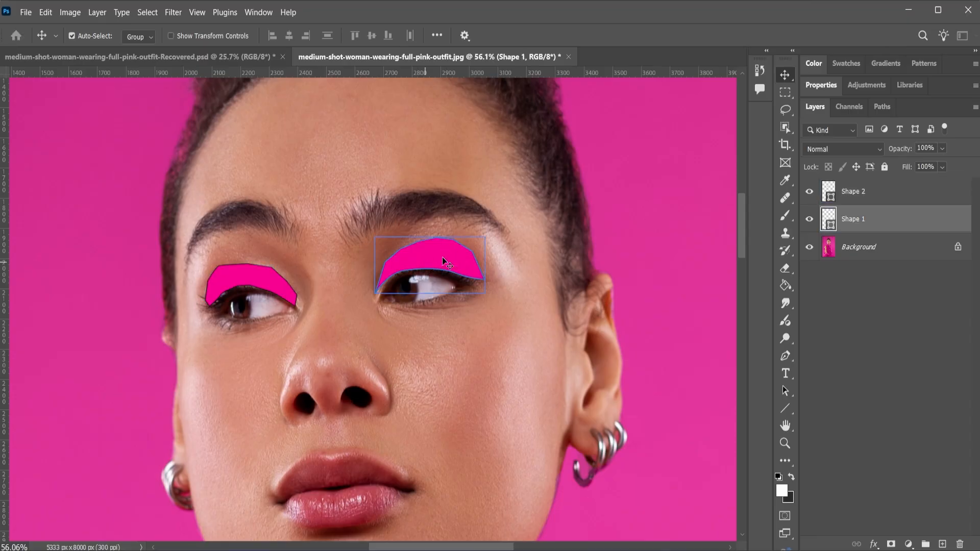
{"action": "left_click", "coordinate": [518, 256]}
{"action": "left_click", "coordinate": [472, 256]}
{"action": "left_click", "coordinate": [481, 279]}
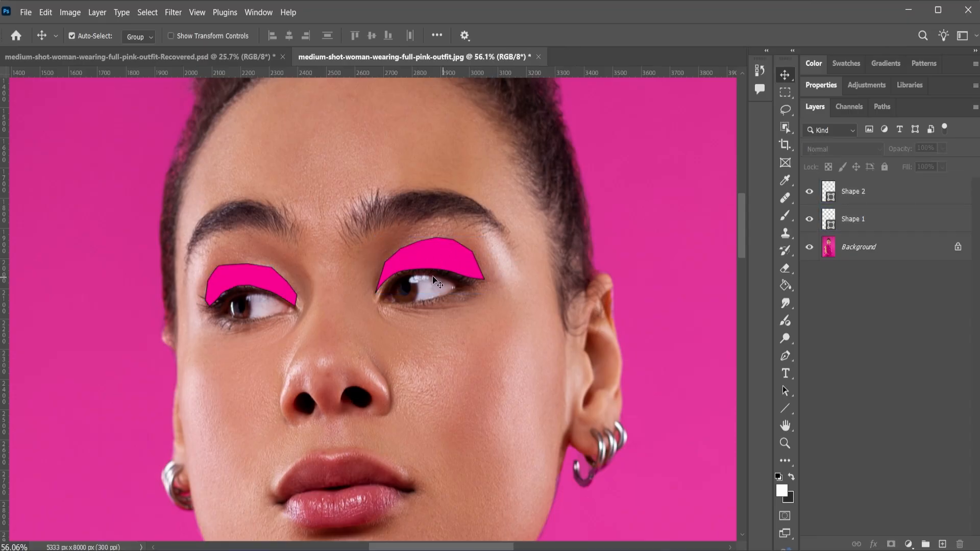
{"action": "left_click", "coordinate": [439, 258]}
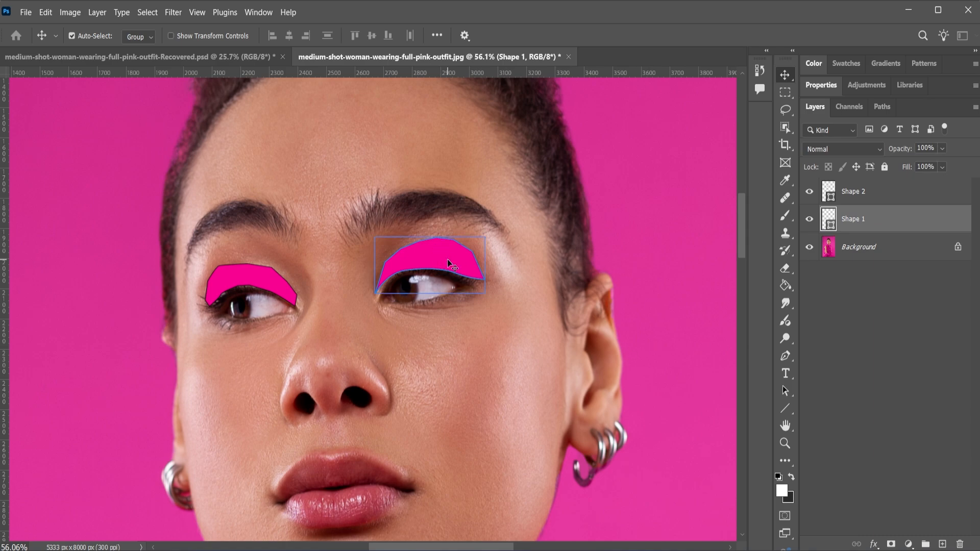
{"action": "left_click", "coordinate": [788, 359]}
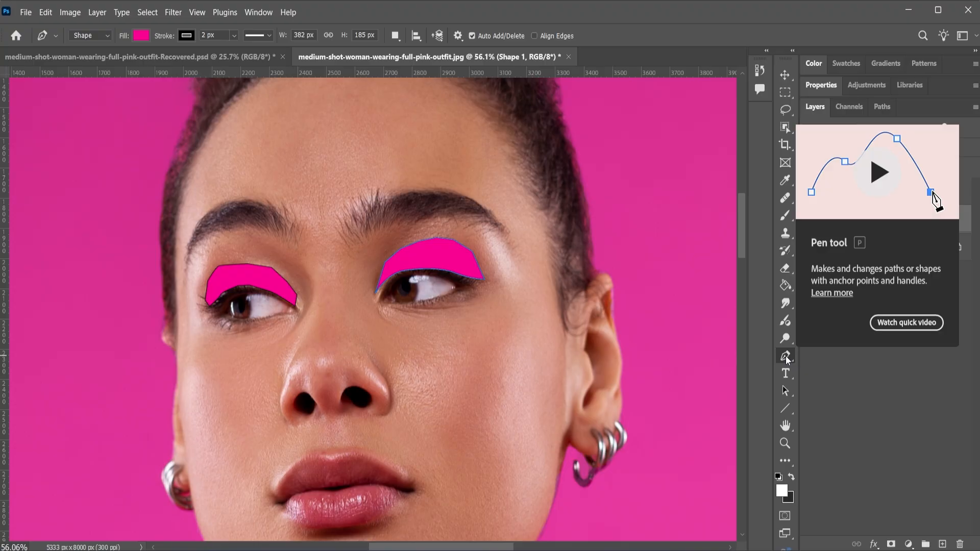
{"action": "left_click", "coordinate": [187, 35]}
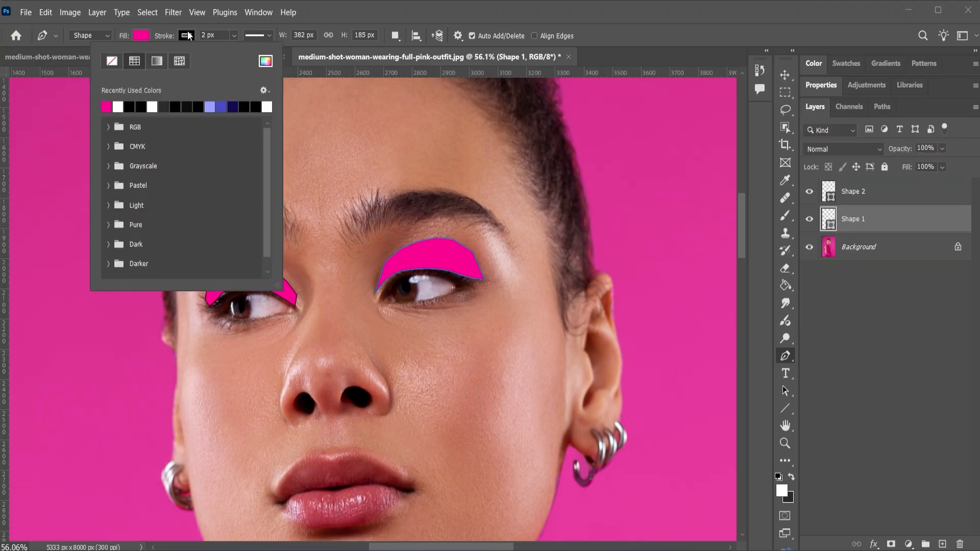
{"action": "left_click", "coordinate": [112, 63]}
{"action": "left_click", "coordinate": [591, 78]}
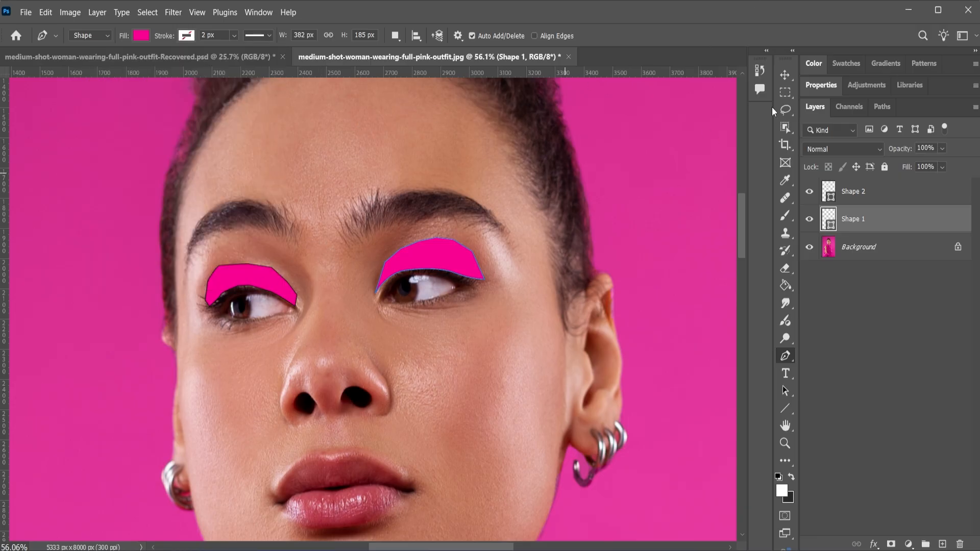
- Remove the stroke from Shape 2, the eyeshadow shape on the woman's right eyelid
{"action": "left_click", "coordinate": [784, 74]}
{"action": "left_click", "coordinate": [223, 275]}
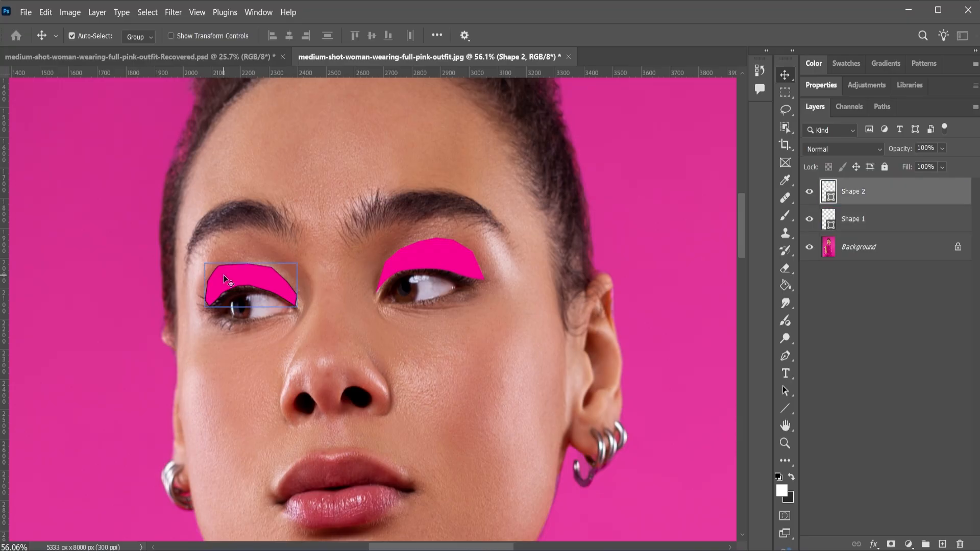
{"action": "left_click", "coordinate": [786, 357]}
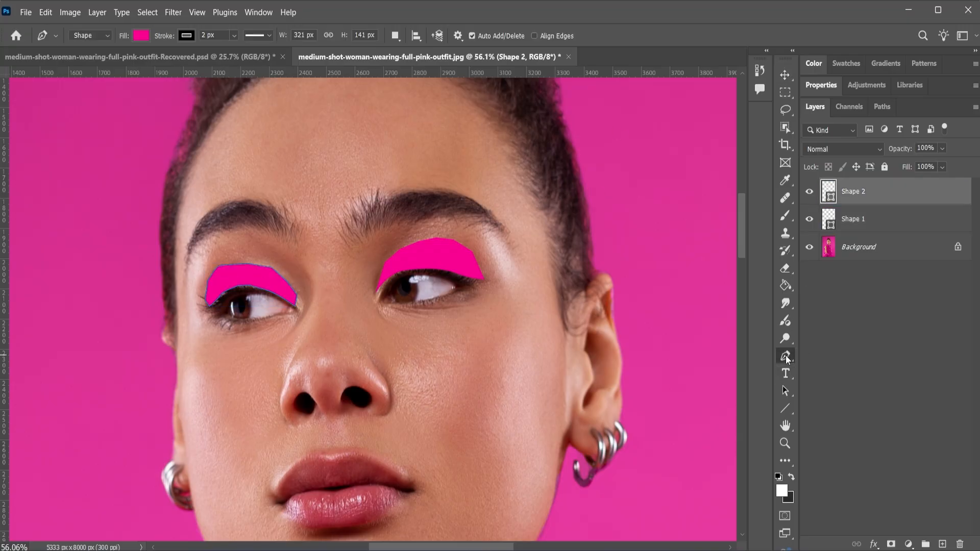
{"action": "left_click", "coordinate": [187, 35]}
{"action": "left_click", "coordinate": [117, 60]}
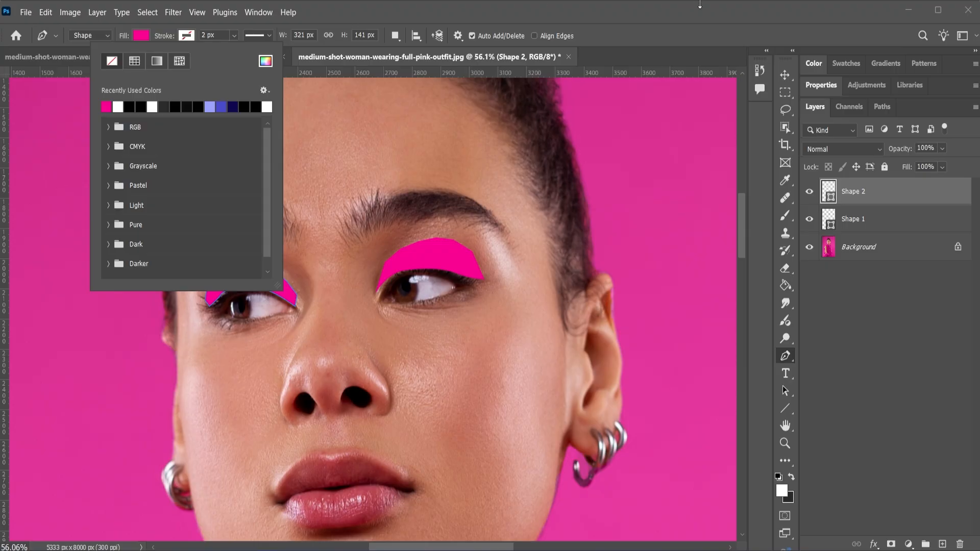
{"action": "left_click", "coordinate": [719, 9]}
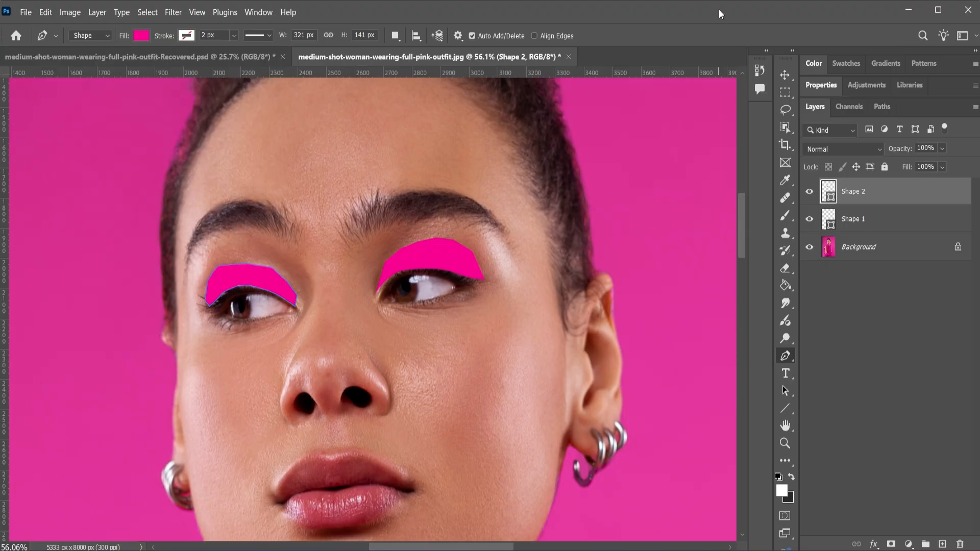
- Set the blend mode of the Shape 1 layer to Multiply
{"action": "left_click", "coordinate": [873, 224]}
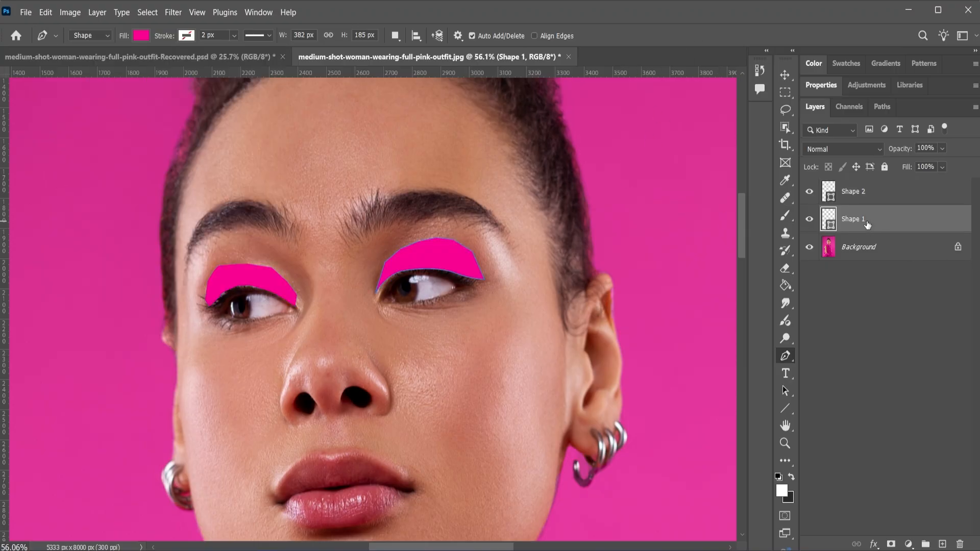
{"action": "left_click", "coordinate": [847, 149]}
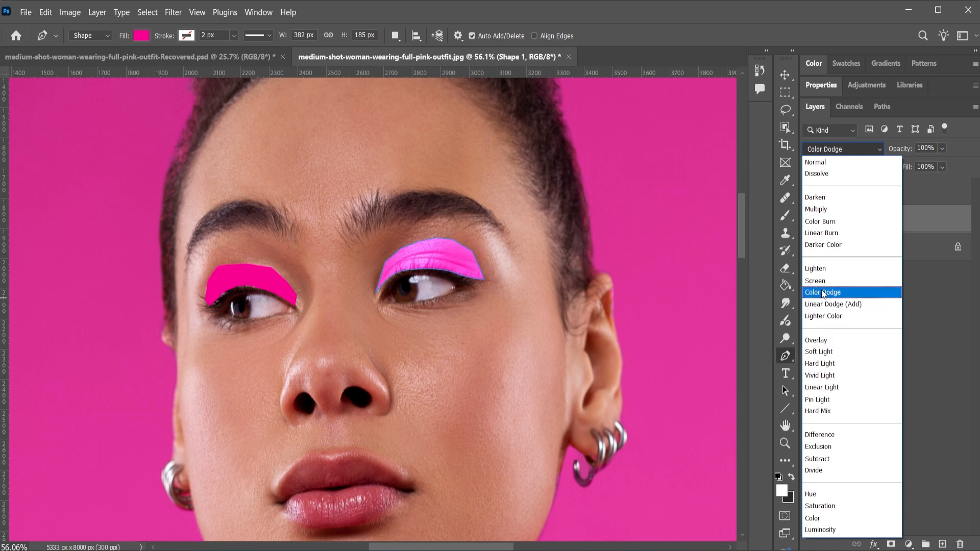
{"action": "left_click", "coordinate": [830, 208]}
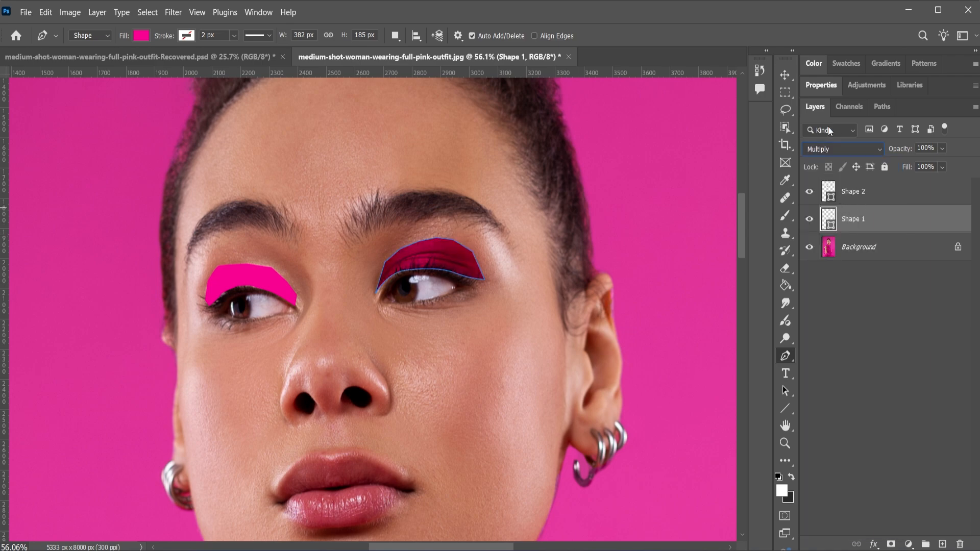
- Add a layer mask to the Shape 1 layer and set the mask's feather to 36.7 px
{"action": "left_click", "coordinate": [822, 87]}
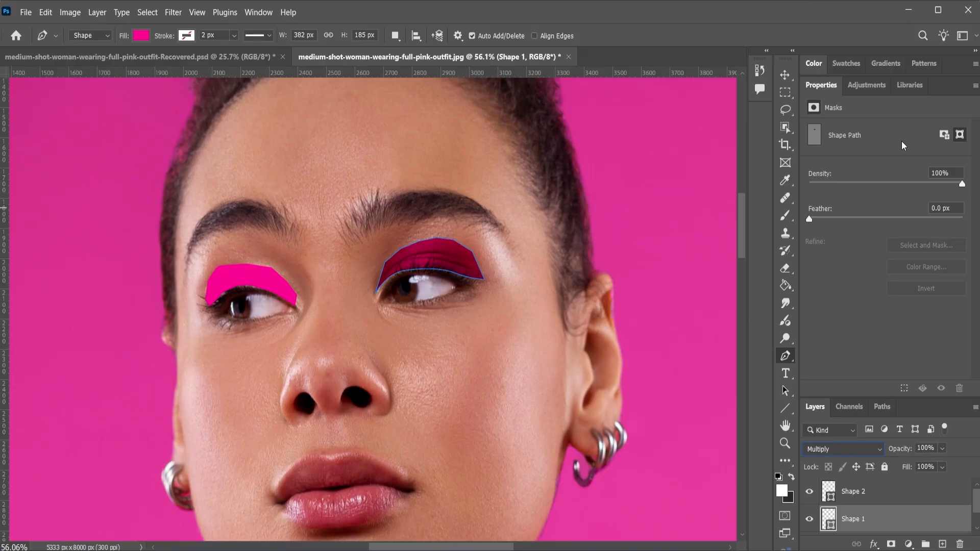
{"action": "left_click", "coordinate": [945, 136]}
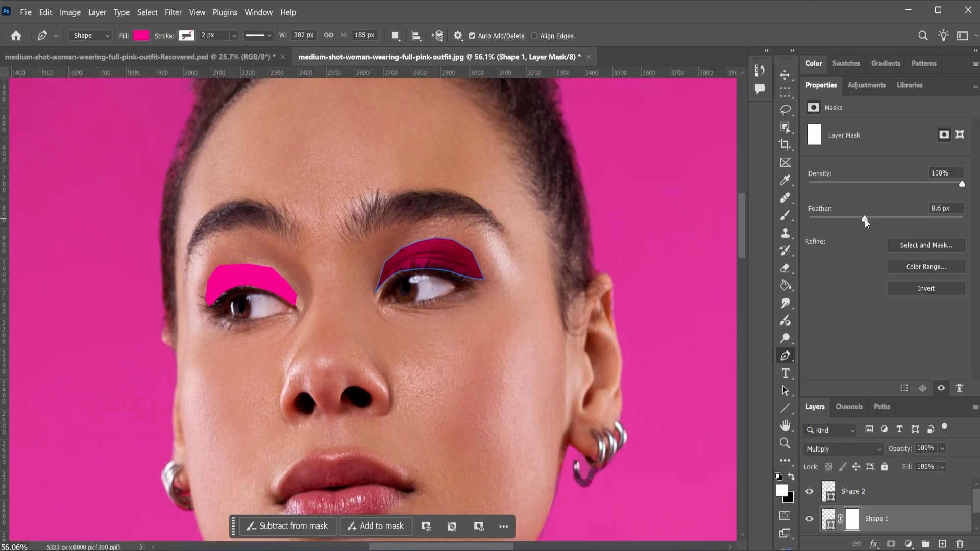
{"action": "left_click_drag", "start_coordinate": [864, 218], "coordinate": [883, 220]}
- Feather the shape path of Shape 1, the eyeshadow on the woman's left eyelid, by 35 px
{"action": "scroll", "coordinate": [875, 374], "scroll_direction": "down", "scroll_amount": 1}
{"action": "left_click", "coordinate": [828, 524]}
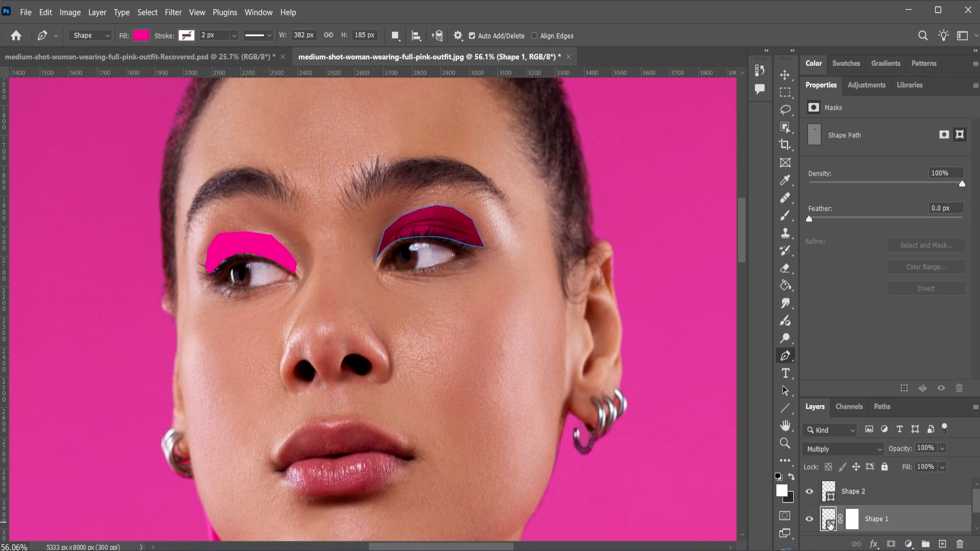
{"action": "scroll", "coordinate": [879, 517], "scroll_direction": "down", "scroll_amount": 1}
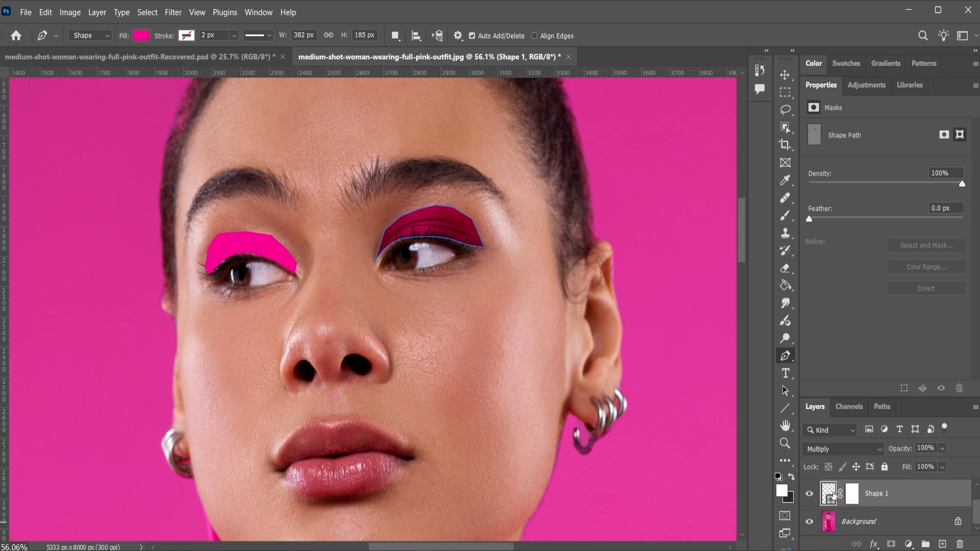
{"action": "left_click", "coordinate": [851, 495]}
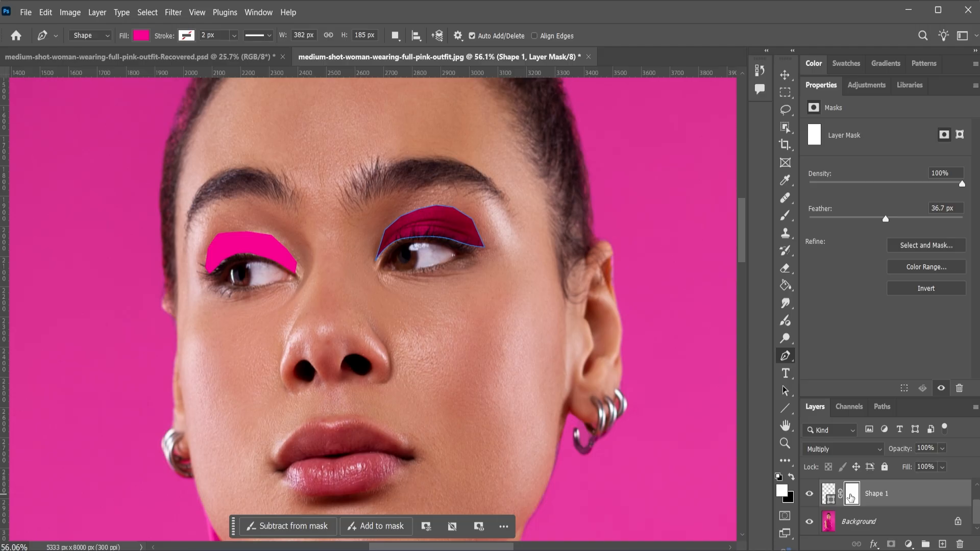
{"action": "left_click", "coordinate": [830, 503]}
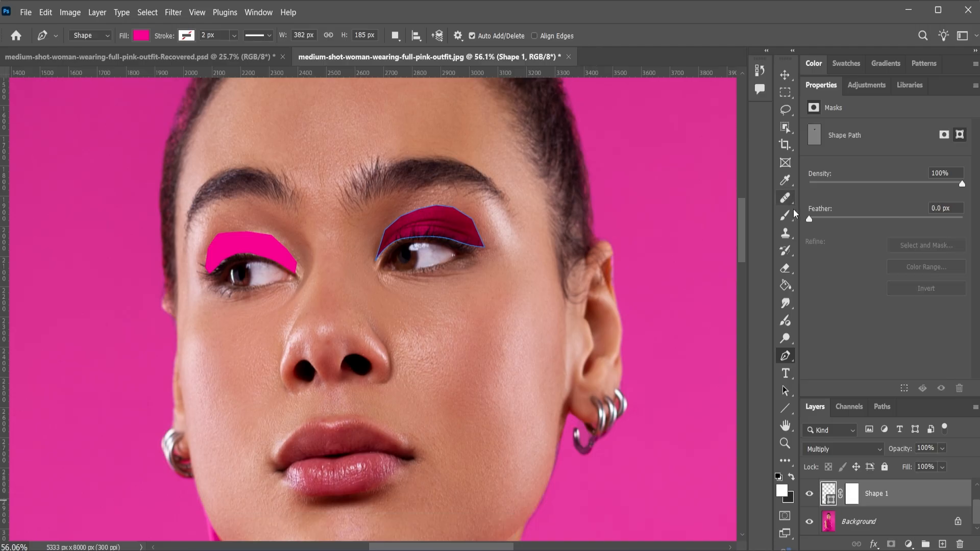
{"action": "left_click_drag", "start_coordinate": [811, 220], "coordinate": [884, 221]}
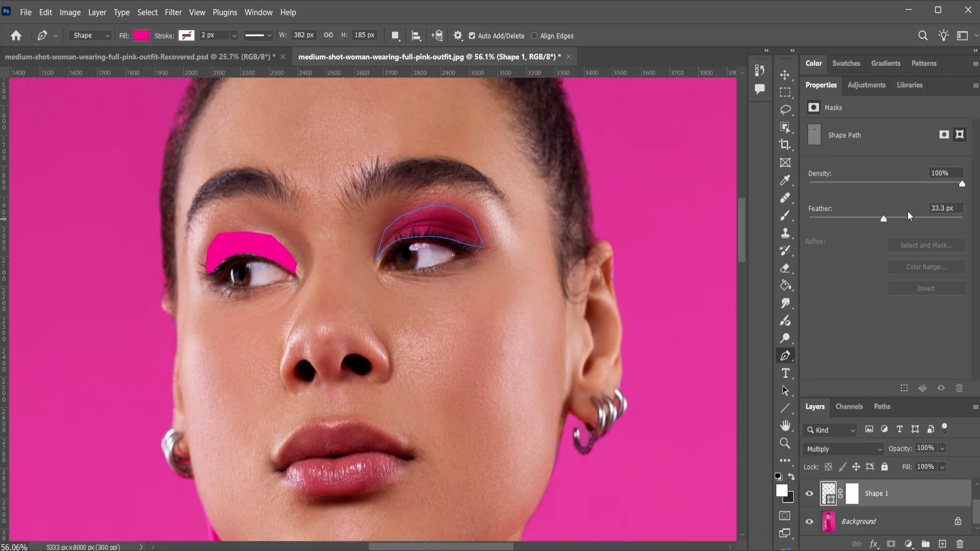
{"action": "left_click_drag", "start_coordinate": [945, 208], "coordinate": [919, 211]}
{"action": "type", "text": "35"}
{"action": "left_click", "coordinate": [786, 75]}
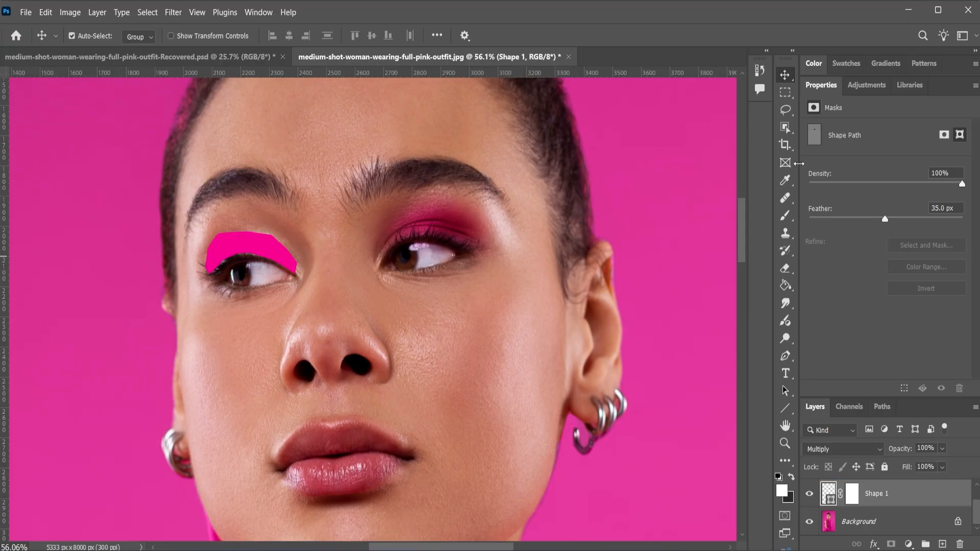
- Set the blend mode of the Shape 2 layer to Multiply
{"action": "double_click", "coordinate": [822, 88]}
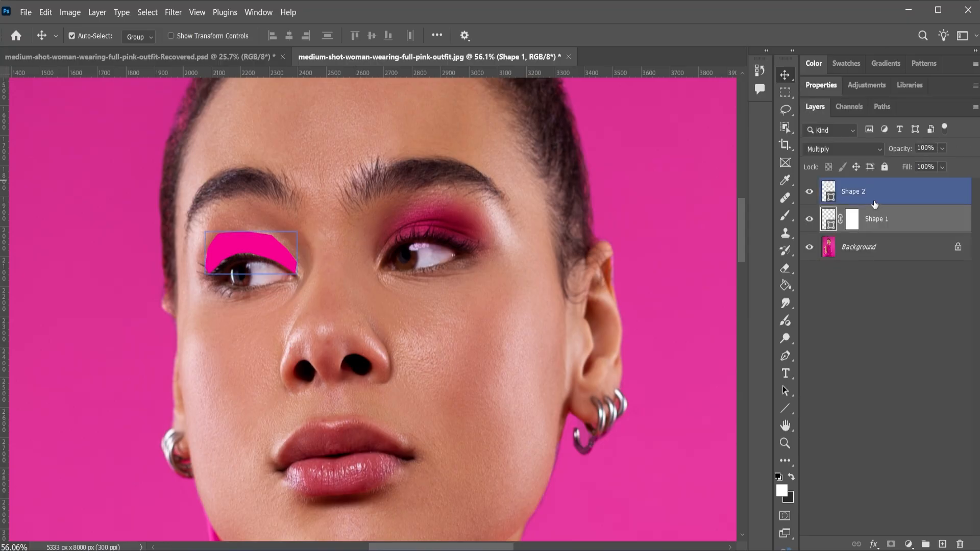
{"action": "left_click", "coordinate": [873, 202]}
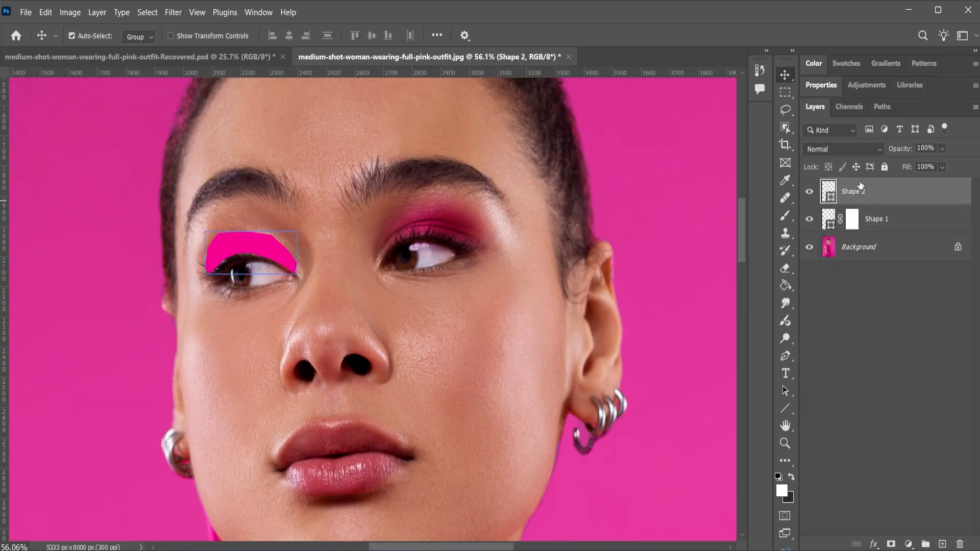
{"action": "left_click", "coordinate": [846, 148]}
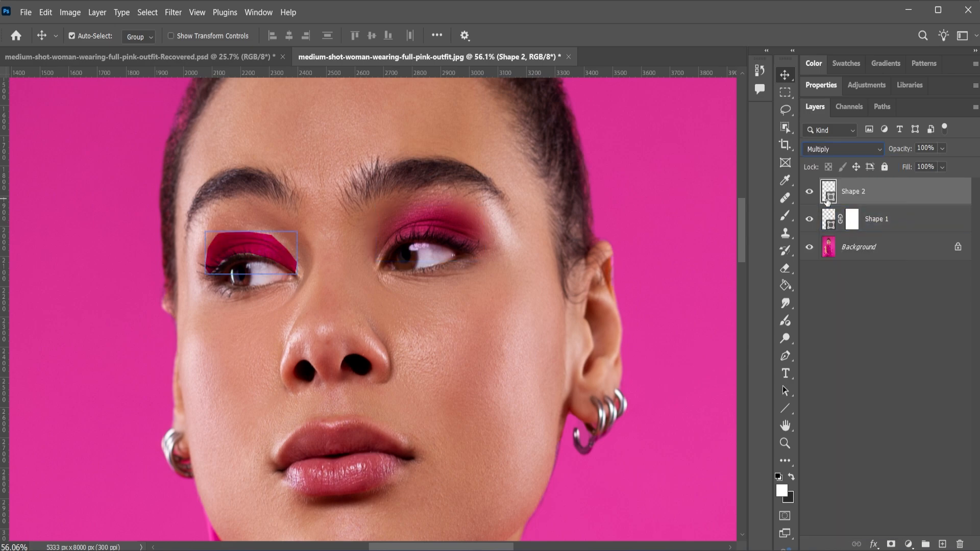
- Add a layer mask to the Shape 2 layer and feather its shape path by 35 px
{"action": "left_click", "coordinate": [823, 89]}
{"action": "left_click", "coordinate": [944, 136]}
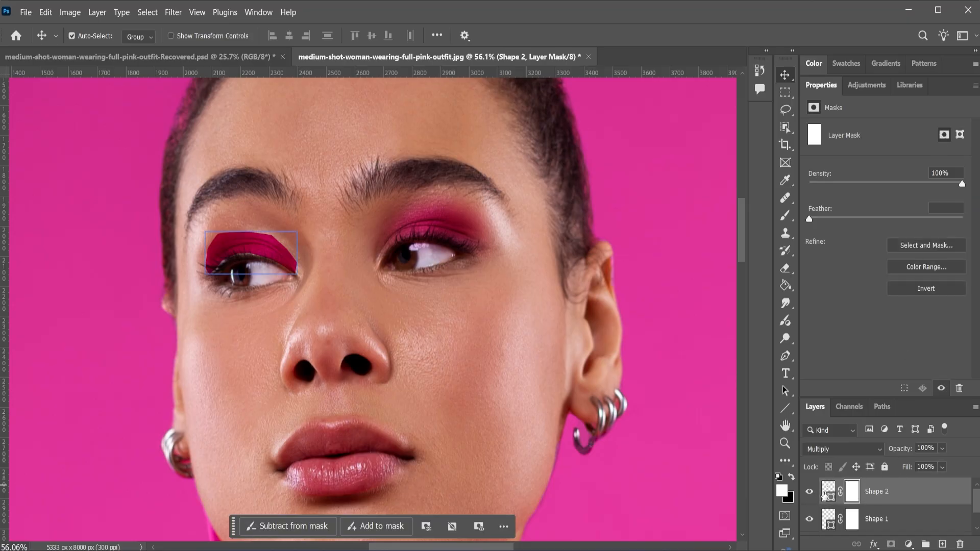
{"action": "left_click", "coordinate": [828, 491]}
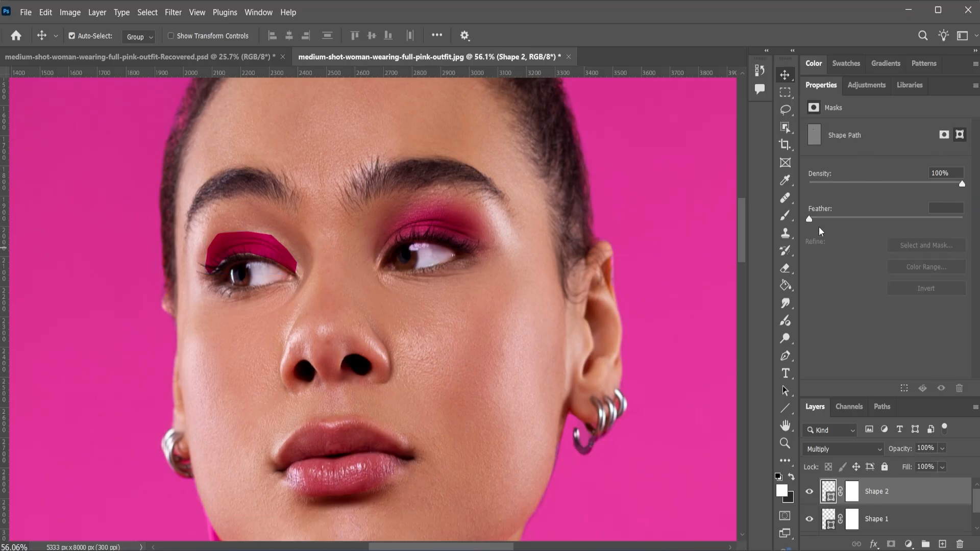
{"action": "left_click_drag", "start_coordinate": [810, 219], "coordinate": [926, 208]}
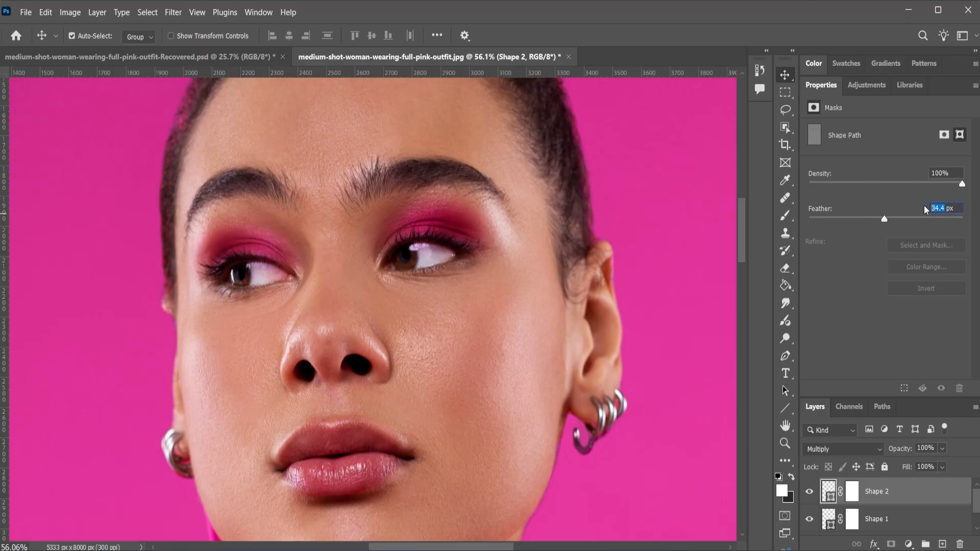
{"action": "type", "text": "35"}
{"action": "key", "text": "Return"}
{"action": "left_click", "coordinate": [543, 265]}
- Hide and show the Shape 1 layer again to compare the left eyelid with and without eyeshadow
{"action": "scroll", "coordinate": [495, 293], "scroll_direction": "down", "scroll_amount": 5}
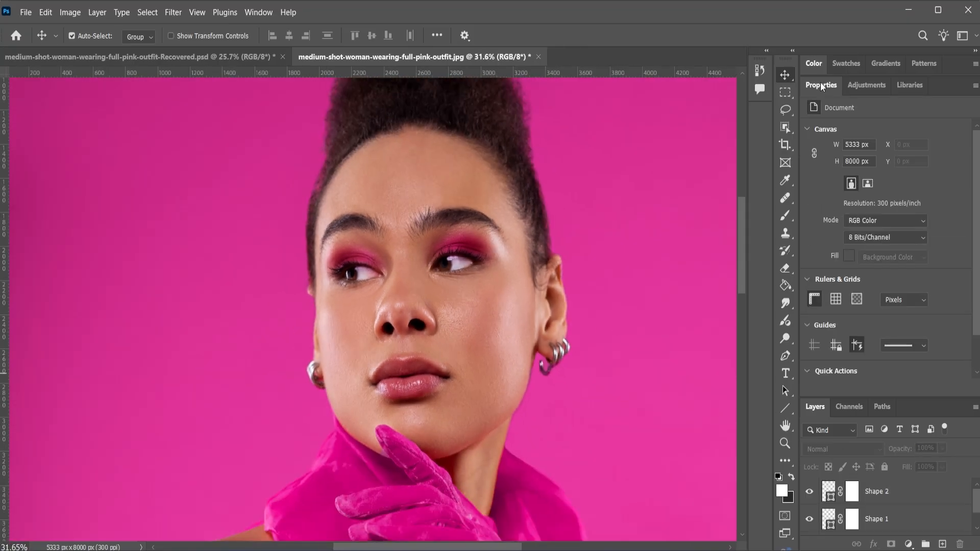
{"action": "double_click", "coordinate": [821, 84]}
{"action": "left_click", "coordinate": [817, 219]}
{"action": "left_click", "coordinate": [810, 221]}
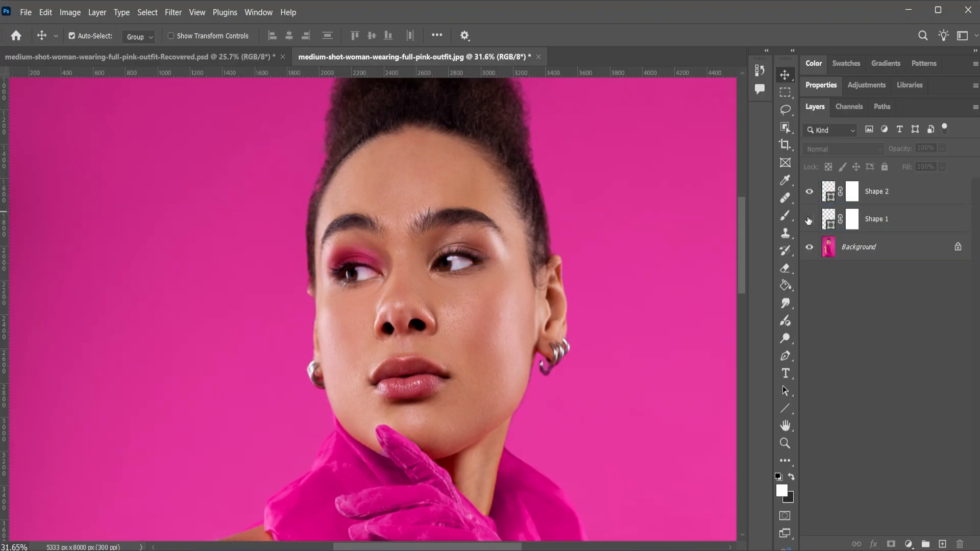
{"action": "left_click", "coordinate": [809, 220]}
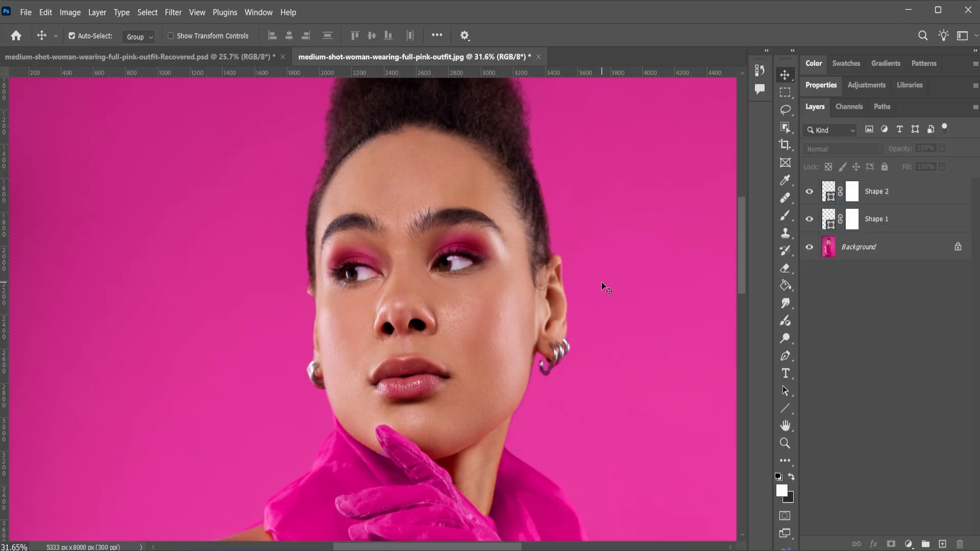
- Draw a closed pink Pen tool shape about 488 by 250 px around the outline of the woman's lips
{"action": "left_click", "coordinate": [784, 361]}
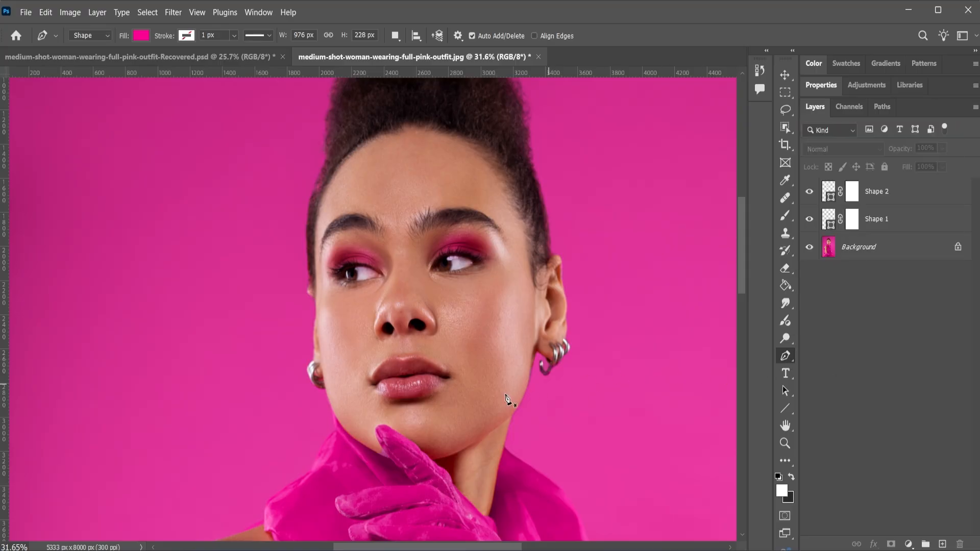
{"action": "scroll", "coordinate": [428, 394], "scroll_direction": "up", "scroll_amount": 5}
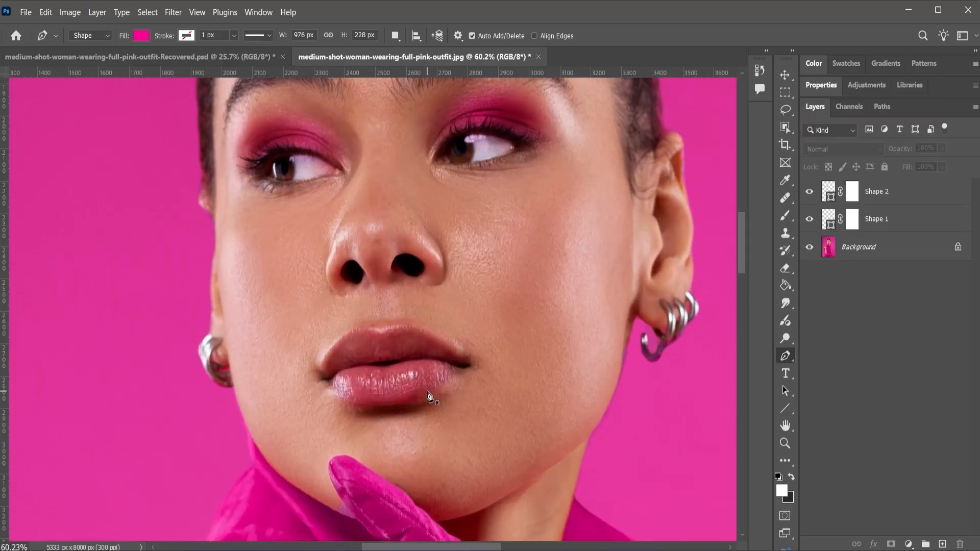
{"action": "left_click", "coordinate": [314, 407]}
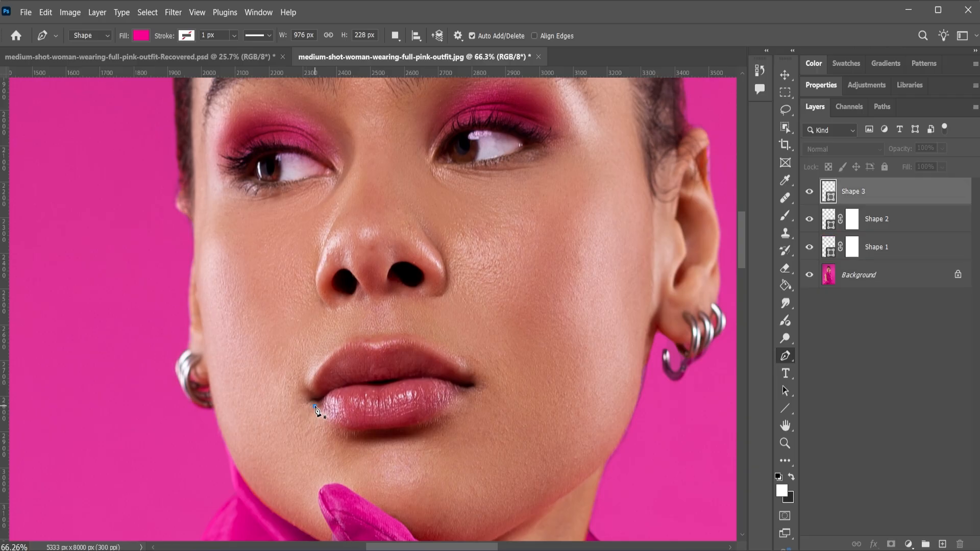
{"action": "left_click", "coordinate": [352, 431]}
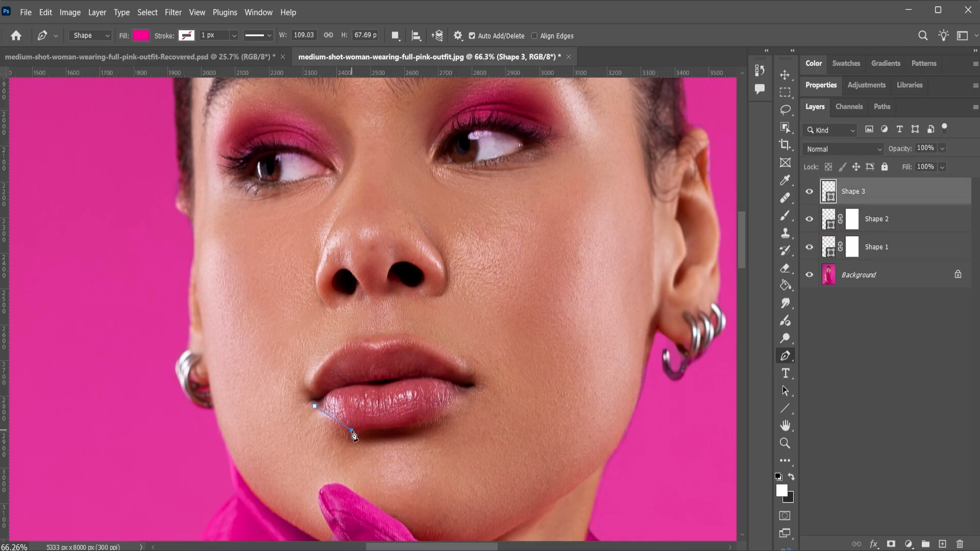
{"action": "left_click", "coordinate": [433, 419]}
{"action": "left_click_drag", "start_coordinate": [434, 420], "coordinate": [440, 415]}
{"action": "left_click", "coordinate": [454, 397]}
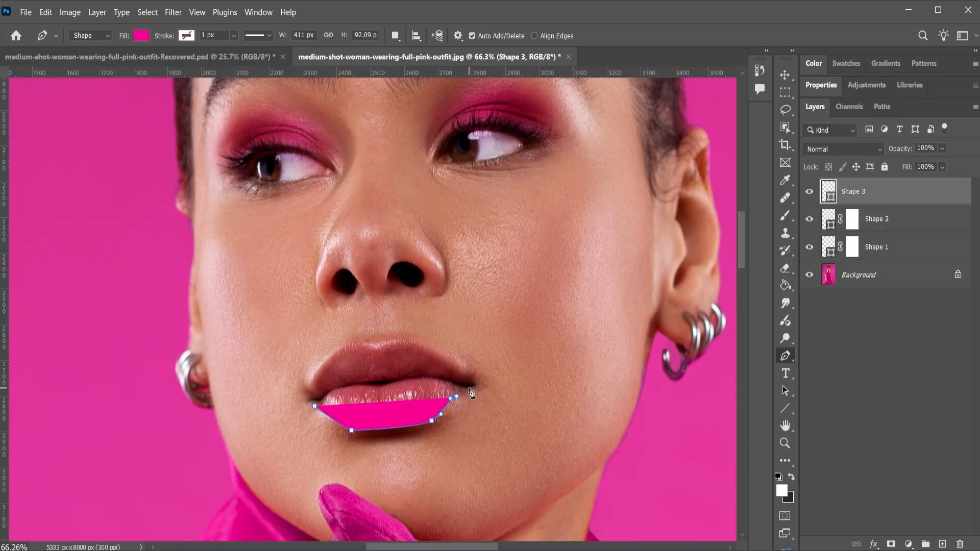
{"action": "left_click", "coordinate": [470, 389]}
{"action": "left_click", "coordinate": [475, 380]}
{"action": "left_click", "coordinate": [472, 373]}
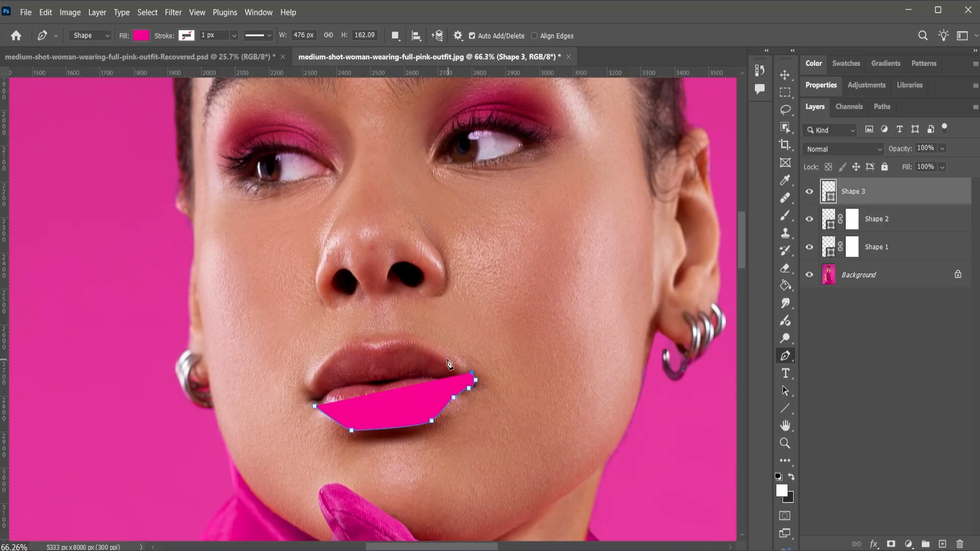
{"action": "left_click", "coordinate": [447, 359]}
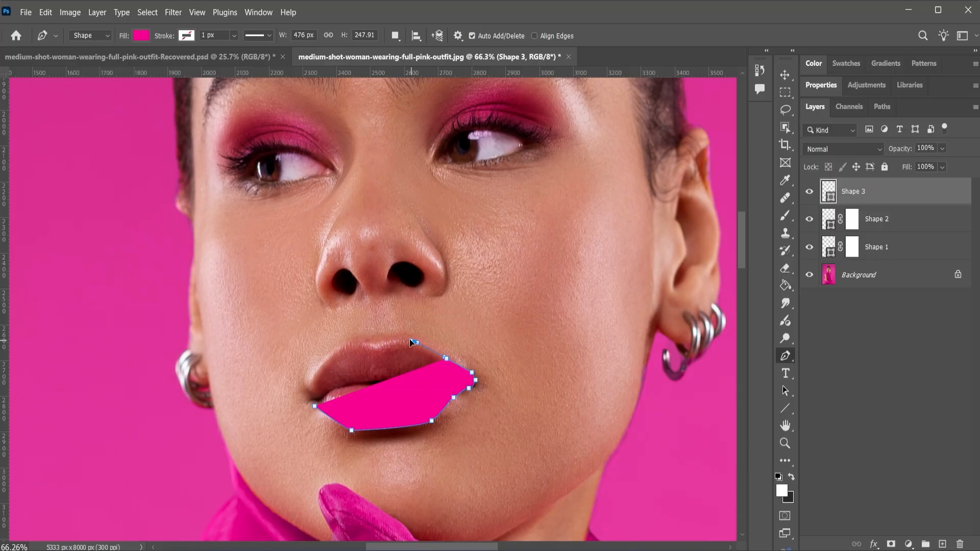
{"action": "left_click", "coordinate": [410, 341]}
{"action": "left_click", "coordinate": [393, 343]}
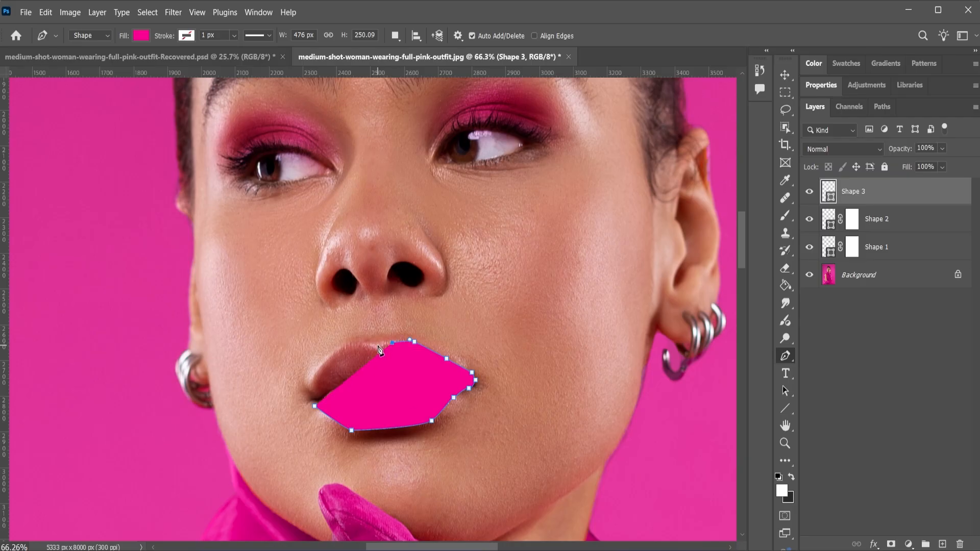
{"action": "left_click", "coordinate": [377, 348]}
{"action": "left_click", "coordinate": [365, 345]}
{"action": "left_click", "coordinate": [345, 348]}
{"action": "left_click", "coordinate": [323, 365]}
{"action": "left_click", "coordinate": [311, 387]}
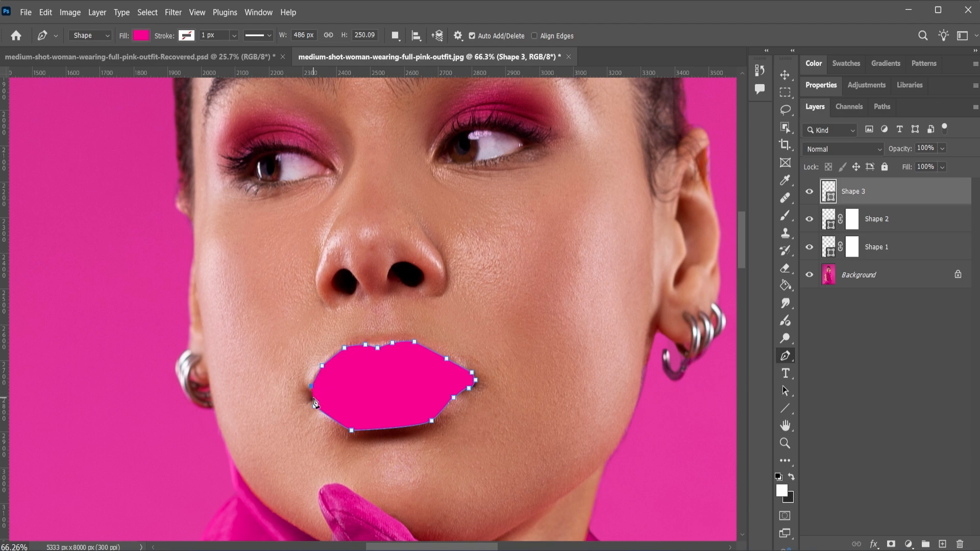
{"action": "left_click", "coordinate": [311, 397]}
{"action": "left_click", "coordinate": [315, 406]}
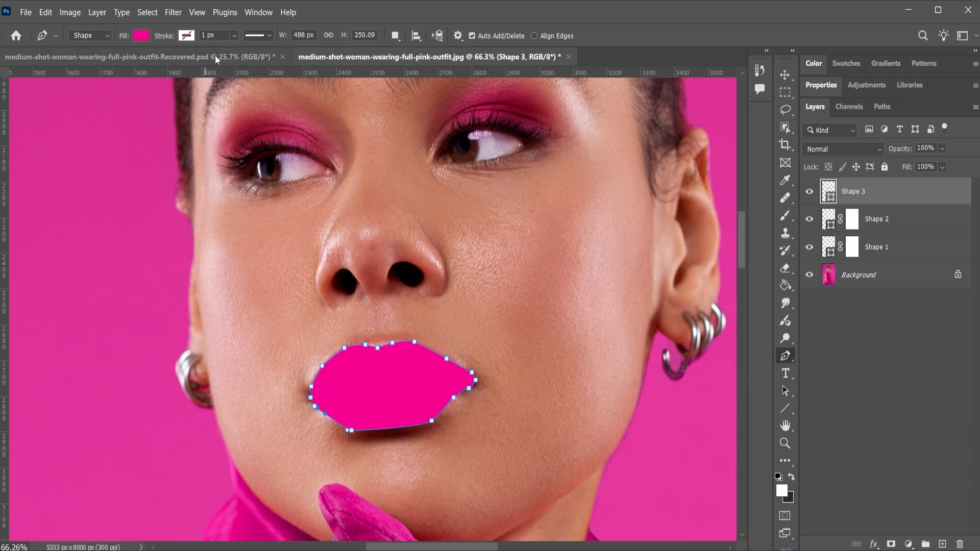
{"action": "left_click", "coordinate": [785, 75]}
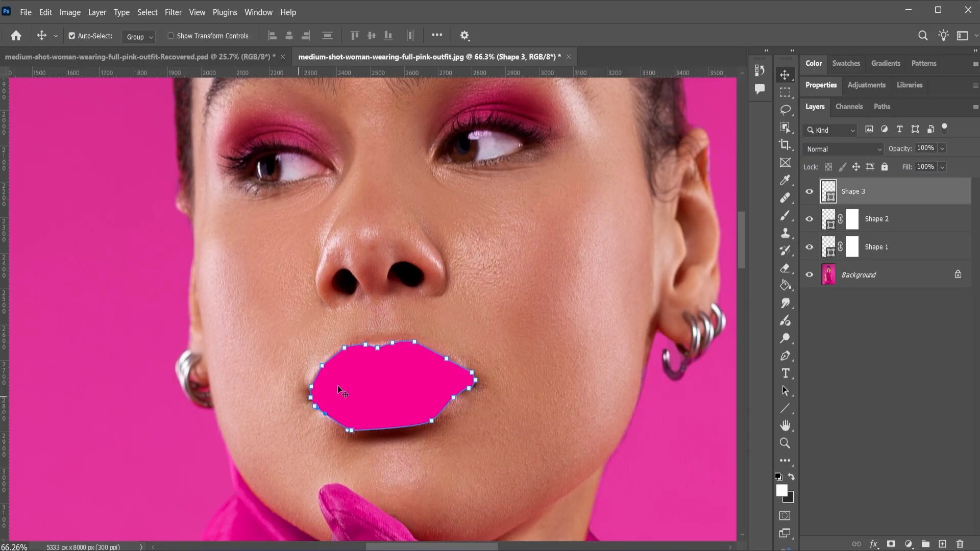
{"action": "left_click", "coordinate": [791, 361]}
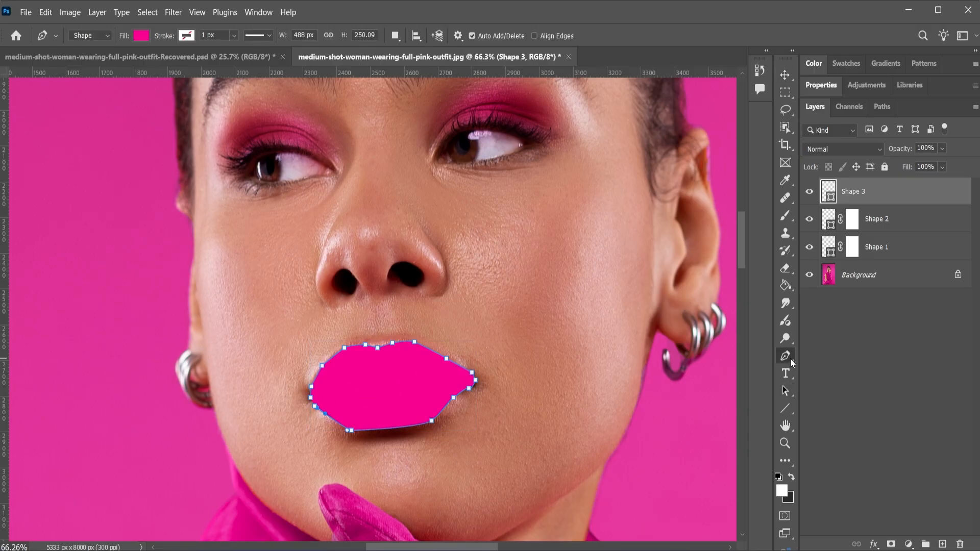
{"action": "left_click", "coordinate": [185, 35]}
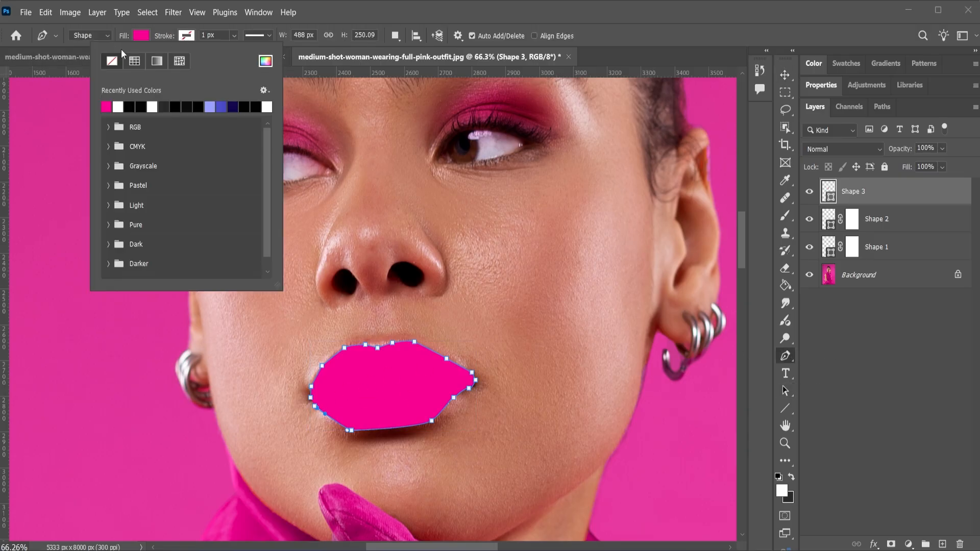
{"action": "left_click", "coordinate": [402, 4]}
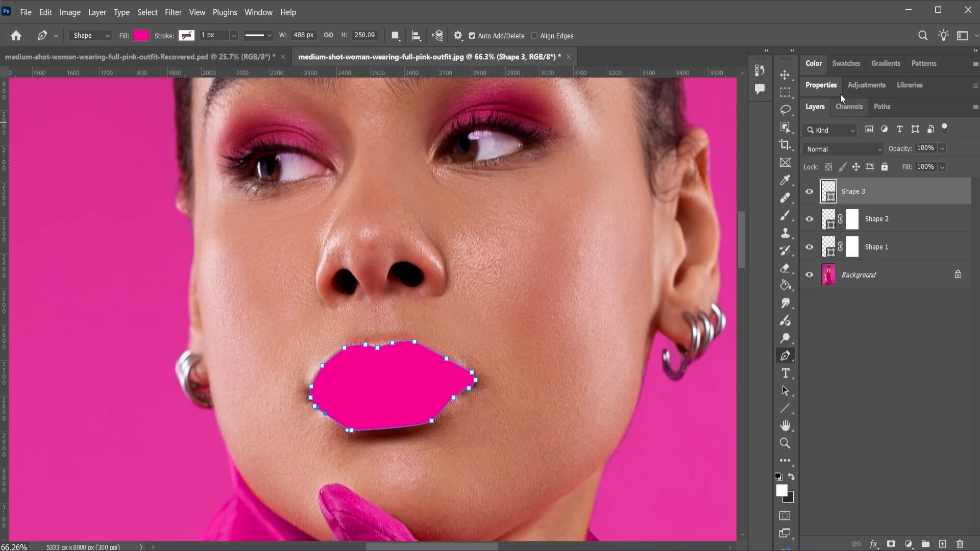
{"action": "left_click", "coordinate": [785, 74]}
{"action": "left_click", "coordinate": [507, 314]}
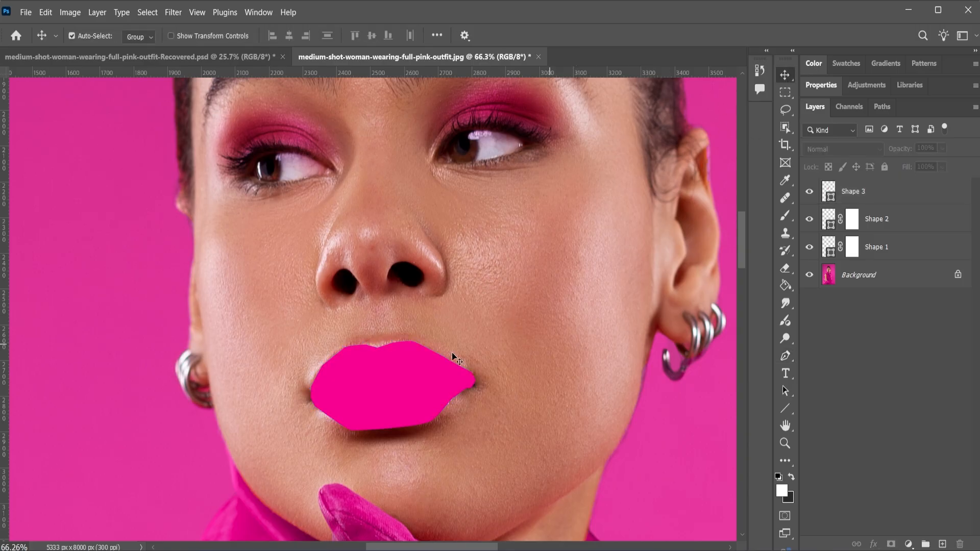
- Set the blend mode of Shape 3, the lip shape, to Multiply
{"action": "left_click", "coordinate": [383, 371]}
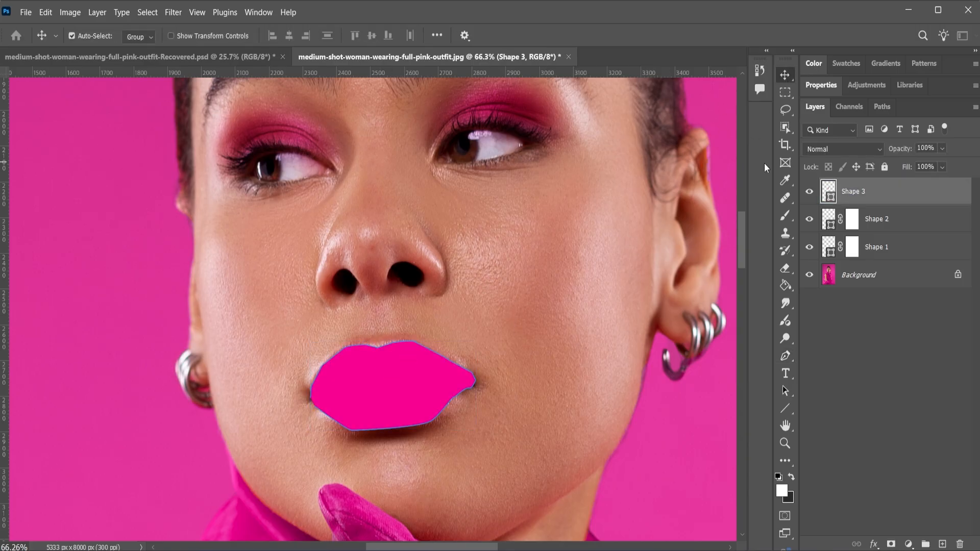
{"action": "left_click", "coordinate": [825, 150]}
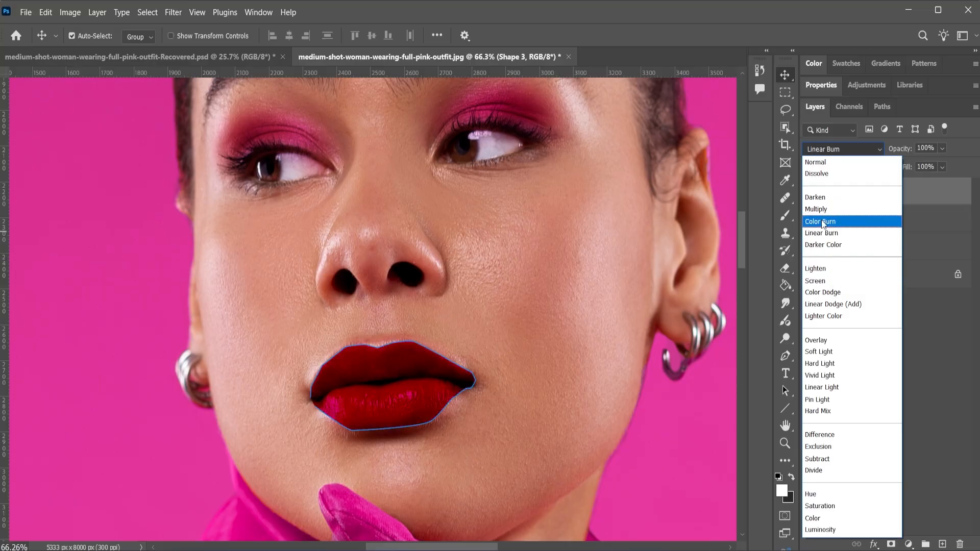
{"action": "left_click", "coordinate": [822, 213]}
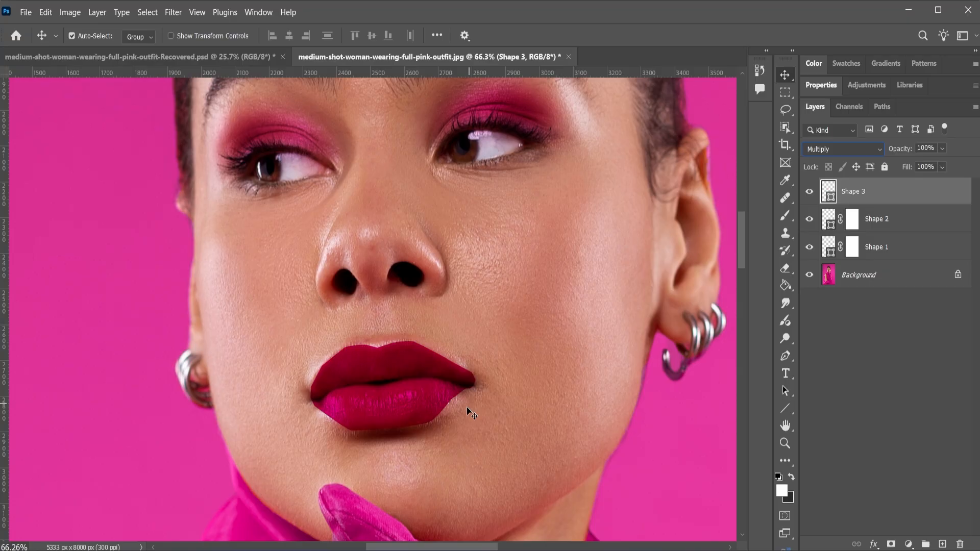
- Add a layer mask to the Shape 3 lip layer and feather its shape path by 5 px
{"action": "left_click", "coordinate": [817, 85]}
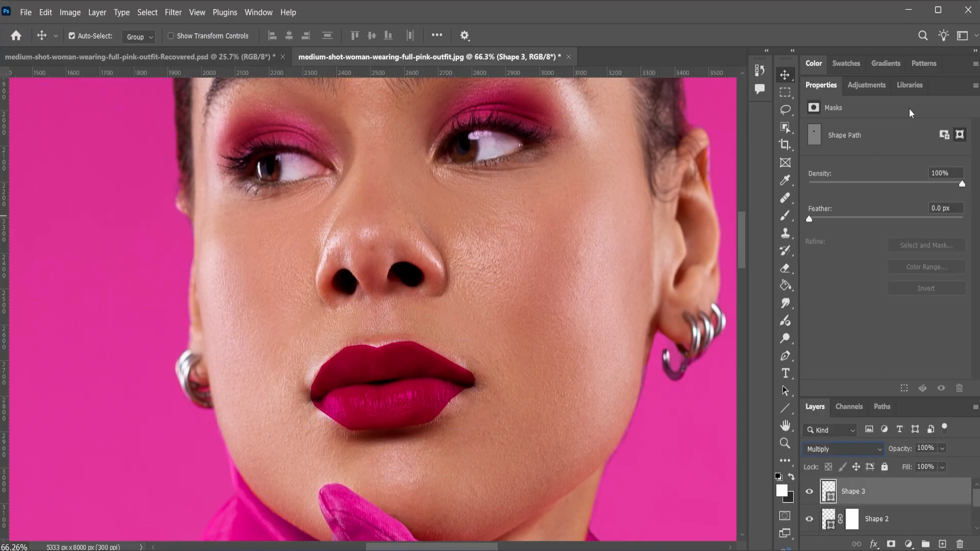
{"action": "left_click", "coordinate": [944, 136]}
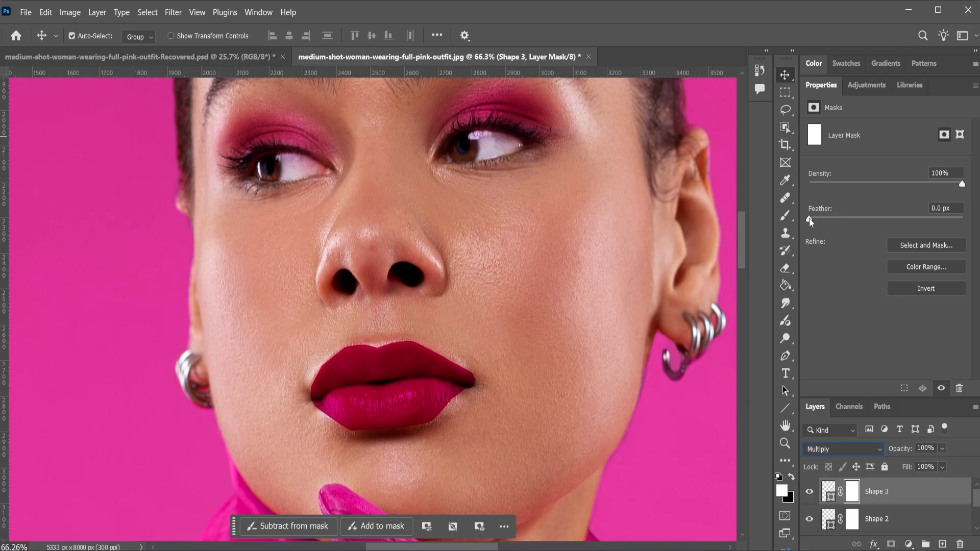
{"action": "left_click_drag", "start_coordinate": [810, 221], "coordinate": [812, 222]}
{"action": "left_click", "coordinate": [830, 491]}
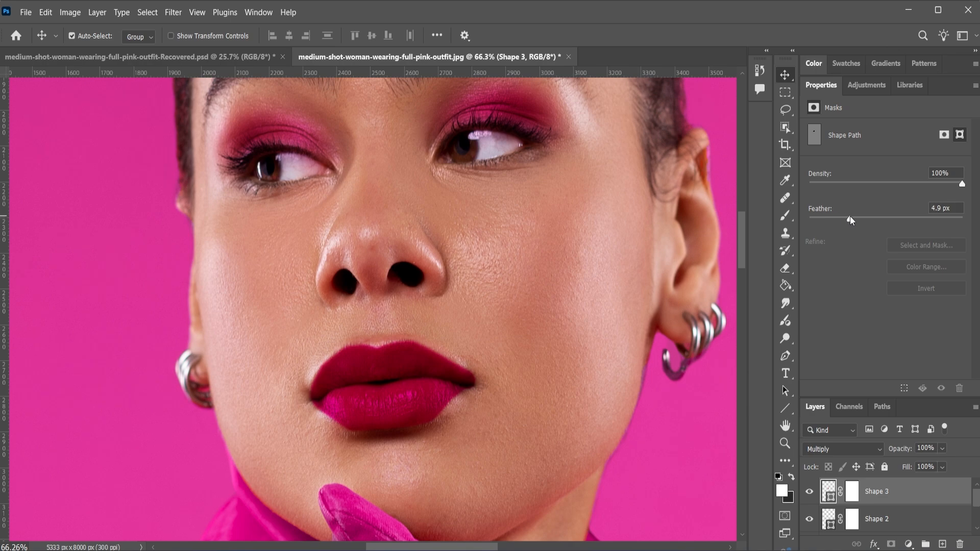
{"action": "left_click_drag", "start_coordinate": [941, 210], "coordinate": [926, 208]}
{"action": "type", "text": "5"}
{"action": "key", "text": "Return"}
{"action": "left_click", "coordinate": [715, 155]}
{"action": "scroll", "coordinate": [323, 311], "scroll_direction": "down", "scroll_amount": 1}
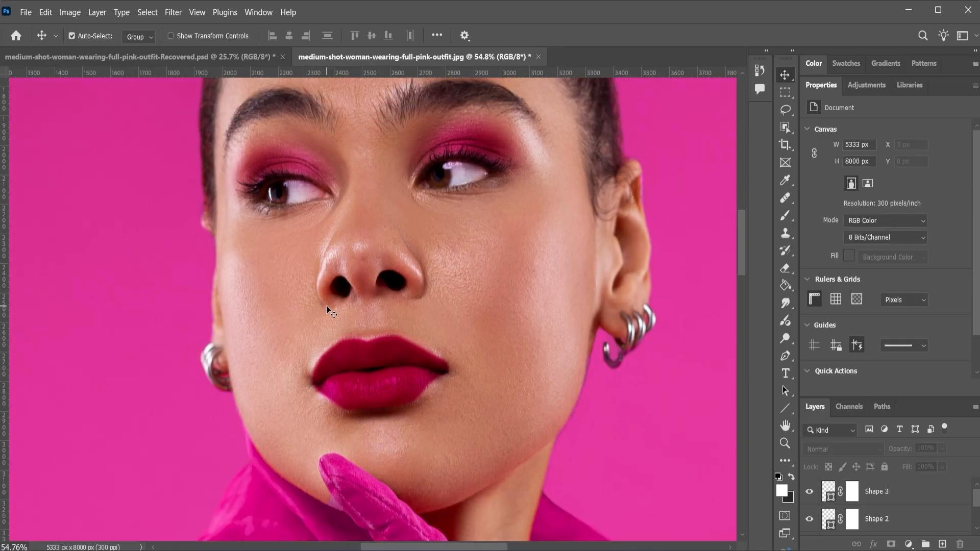
{"action": "scroll", "coordinate": [326, 306], "scroll_direction": "down", "scroll_amount": 1}
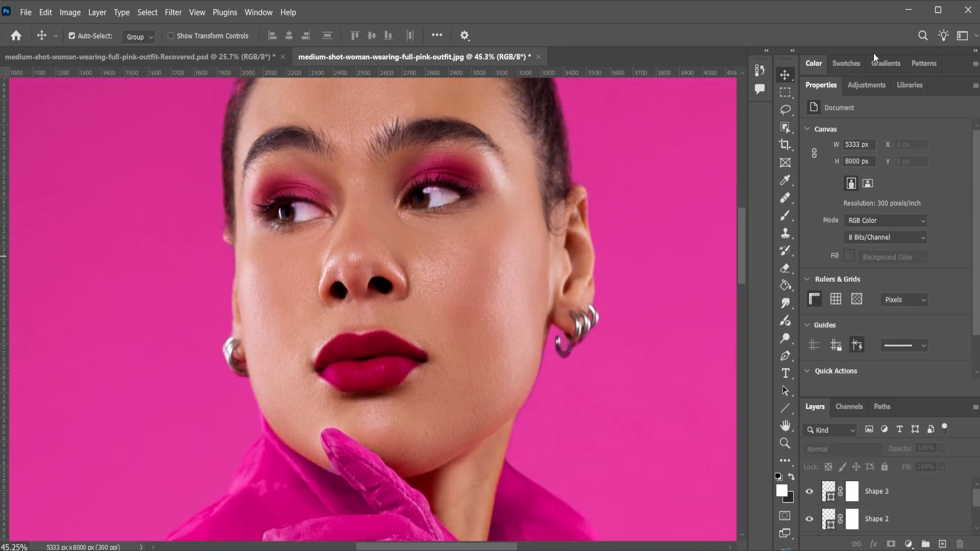
- Add a new empty layer above Shape 3 and activate the Brush tool
{"action": "double_click", "coordinate": [817, 87]}
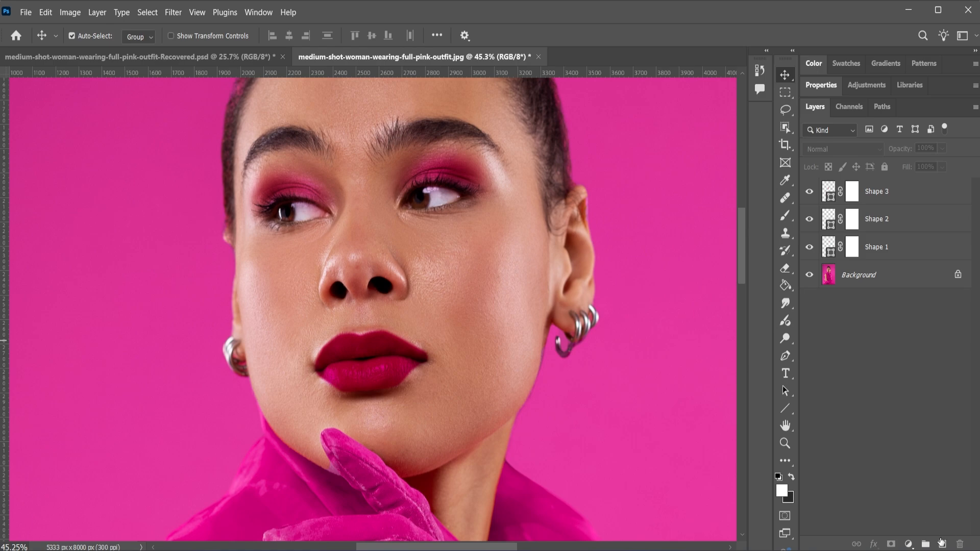
{"action": "left_click", "coordinate": [942, 544]}
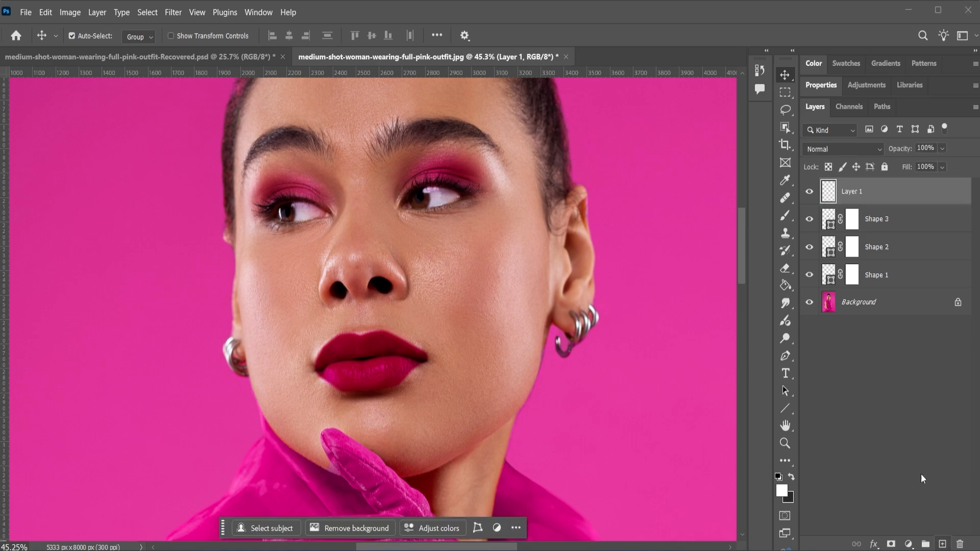
{"action": "left_click", "coordinate": [790, 318]}
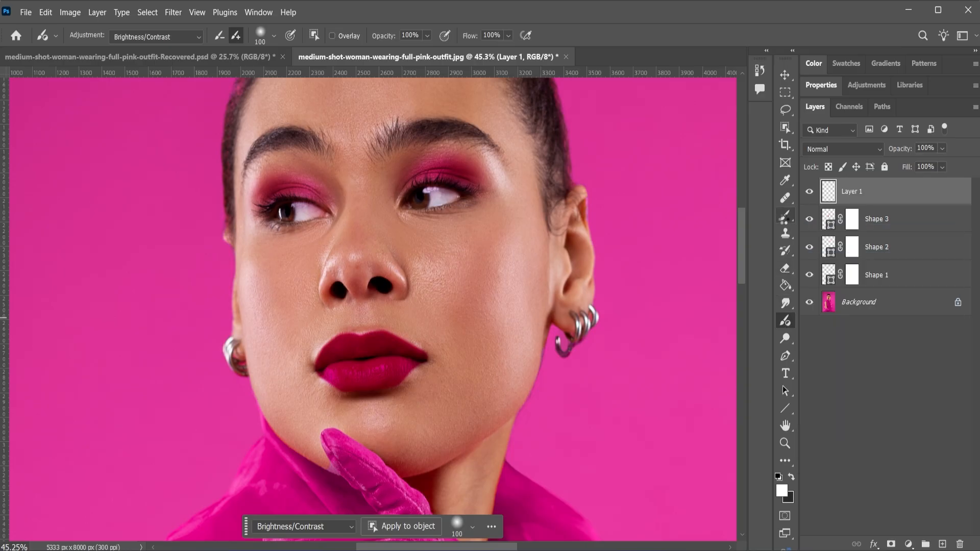
{"action": "left_click", "coordinate": [785, 221]}
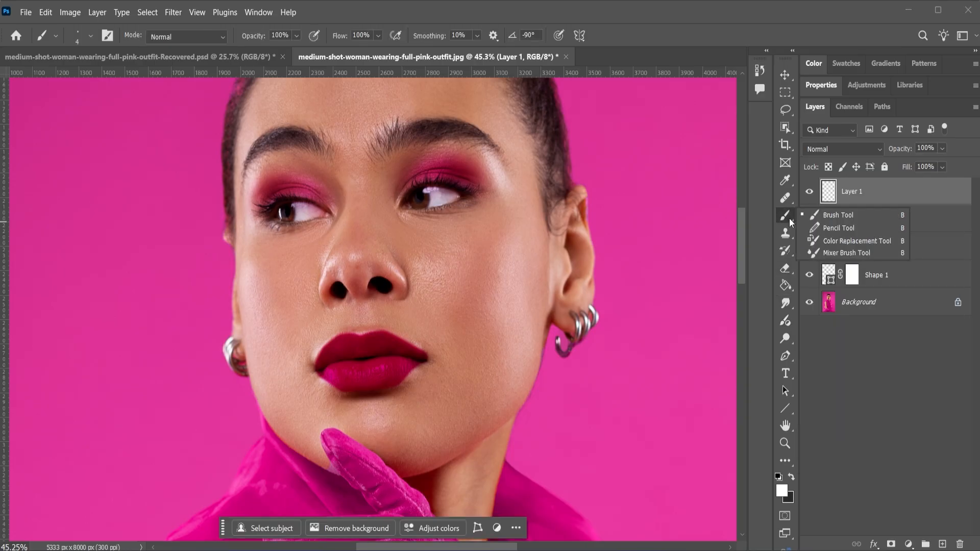
{"action": "left_click", "coordinate": [817, 217]}
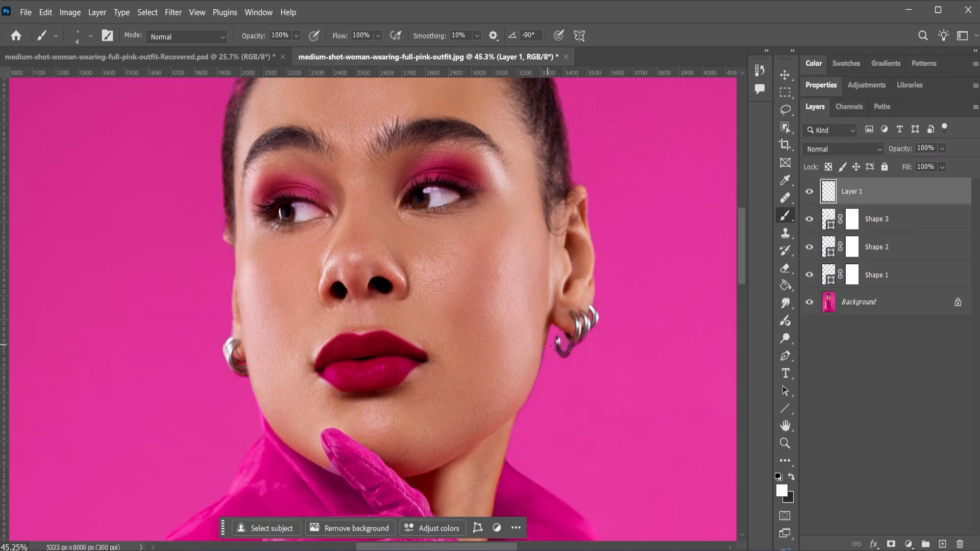
- Squeeze the brush tip into a narrower vertical ellipse and enlarge the brush to 800 px
{"action": "left_click", "coordinate": [91, 35]}
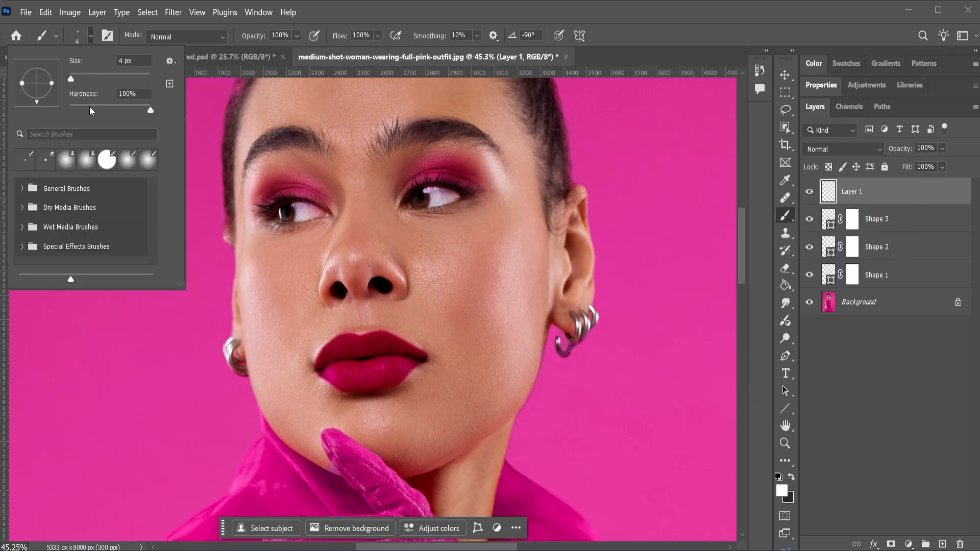
{"action": "left_click_drag", "start_coordinate": [72, 80], "coordinate": [142, 80]}
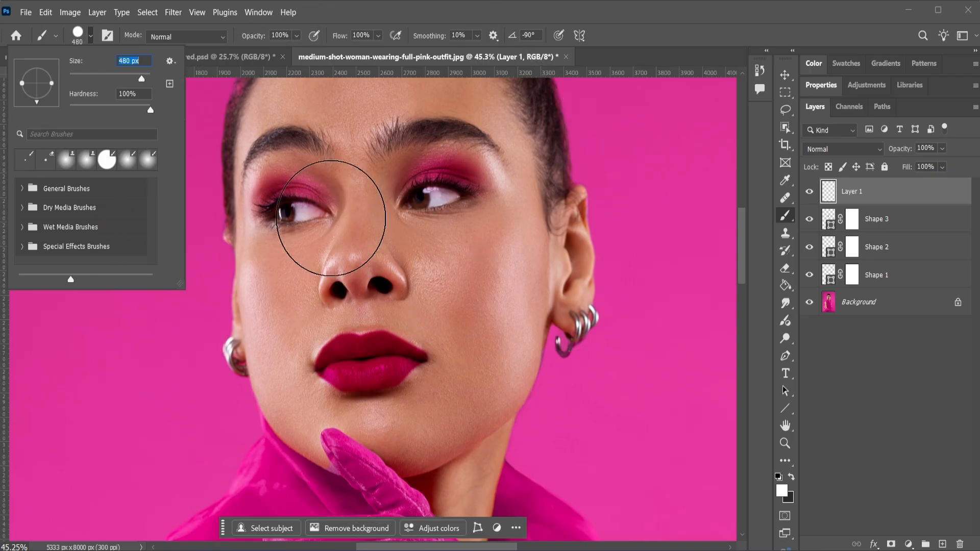
{"action": "left_click_drag", "start_coordinate": [143, 80], "coordinate": [144, 80]}
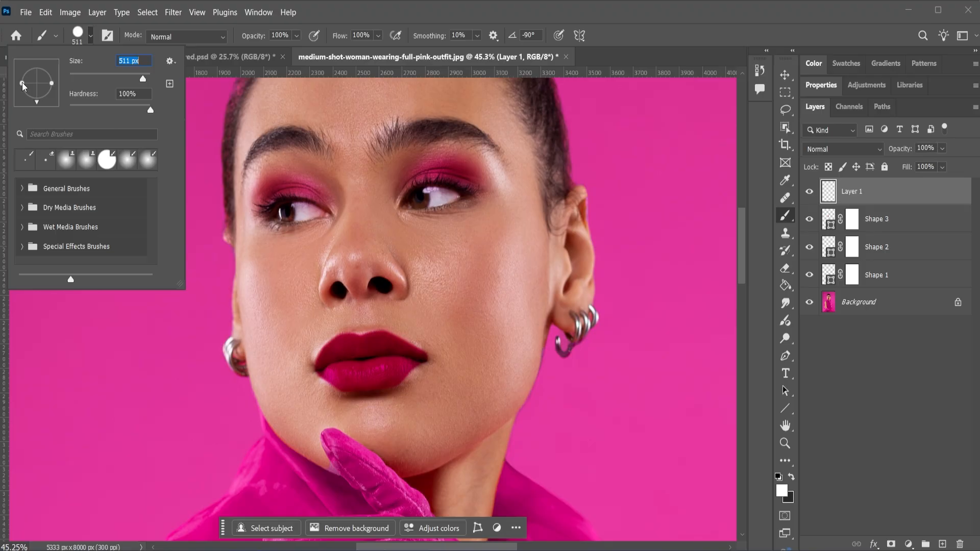
{"action": "left_click_drag", "start_coordinate": [23, 88], "coordinate": [27, 90]}
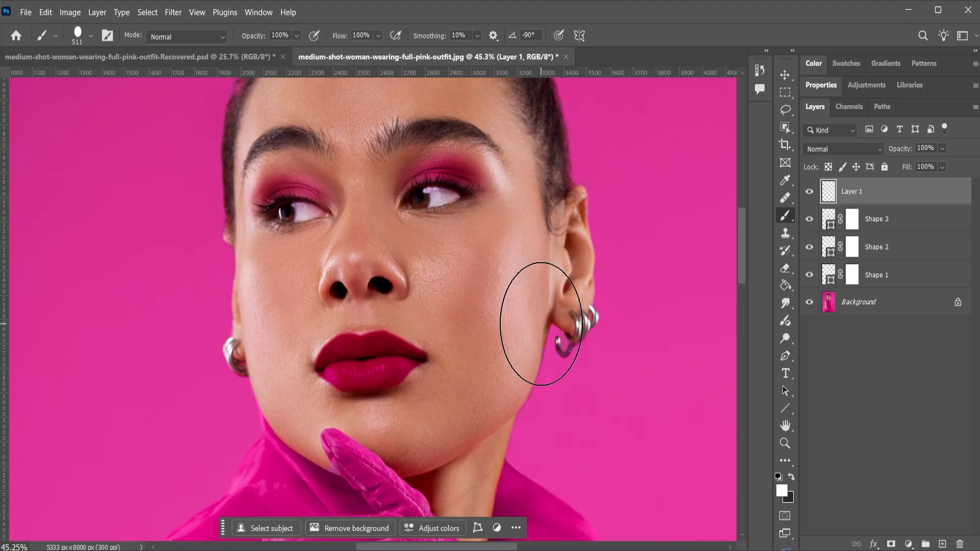
{"action": "key", "text": "bracketright"}
{"action": "key", "text": "bracketright"}
{"action": "key", "text": "bracketright"}
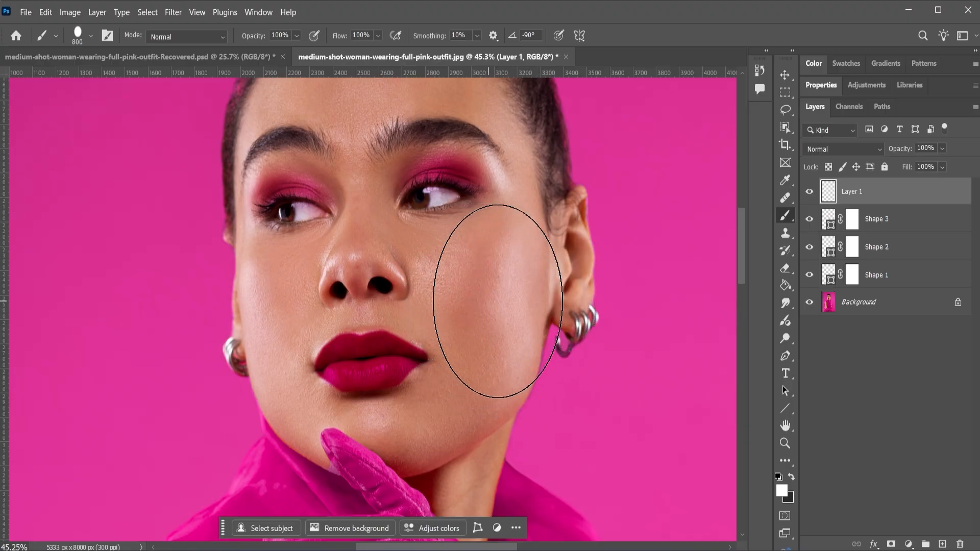
- Set the foreground color to vivid pink ed009f and return to the Brush tool
{"action": "left_click", "coordinate": [782, 491]}
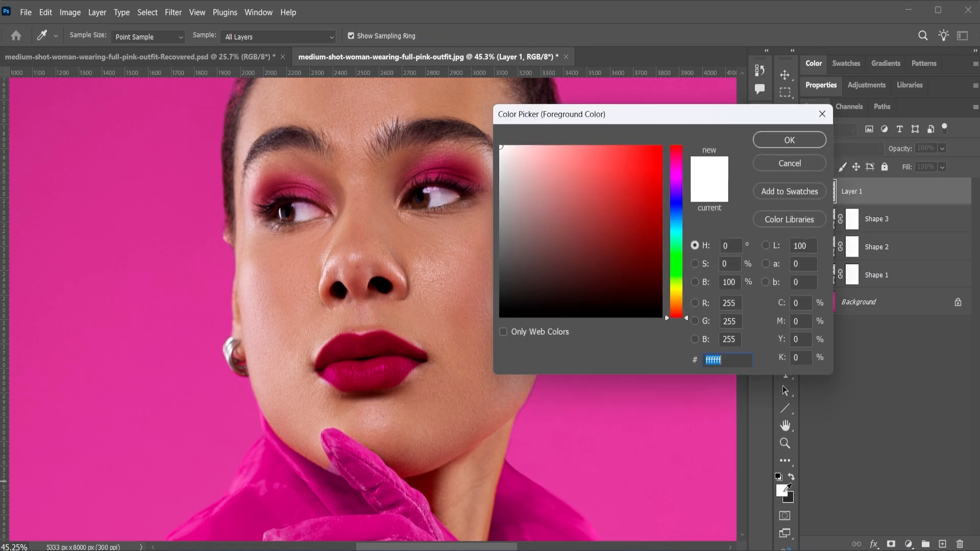
{"action": "left_click", "coordinate": [191, 291]}
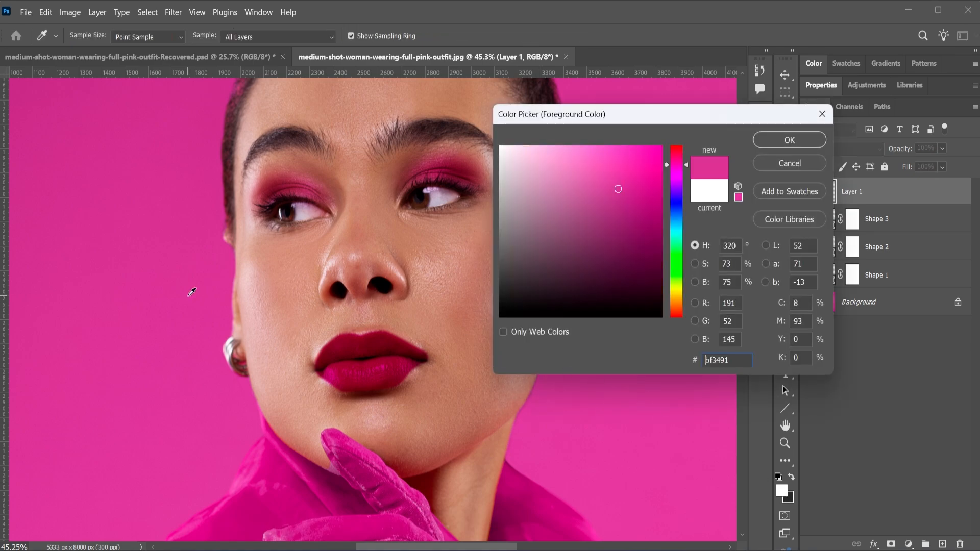
{"action": "mouse_move", "coordinate": [624, 193]}
{"action": "left_mouse_down"}
{"action": "mouse_move", "coordinate": [658, 178]}
{"action": "mouse_move", "coordinate": [661, 157]}
{"action": "left_mouse_up"}
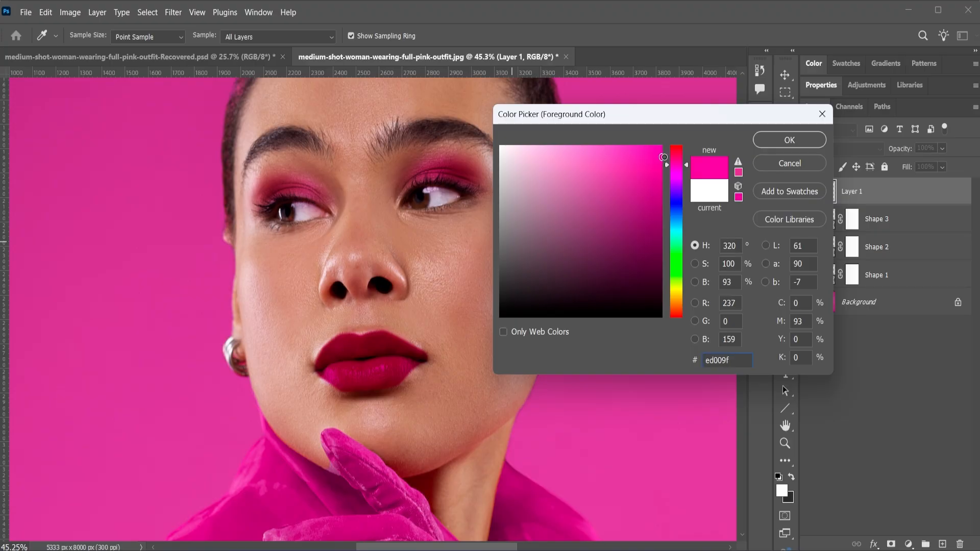
{"action": "left_click", "coordinate": [772, 140]}
{"action": "key", "text": "b"}
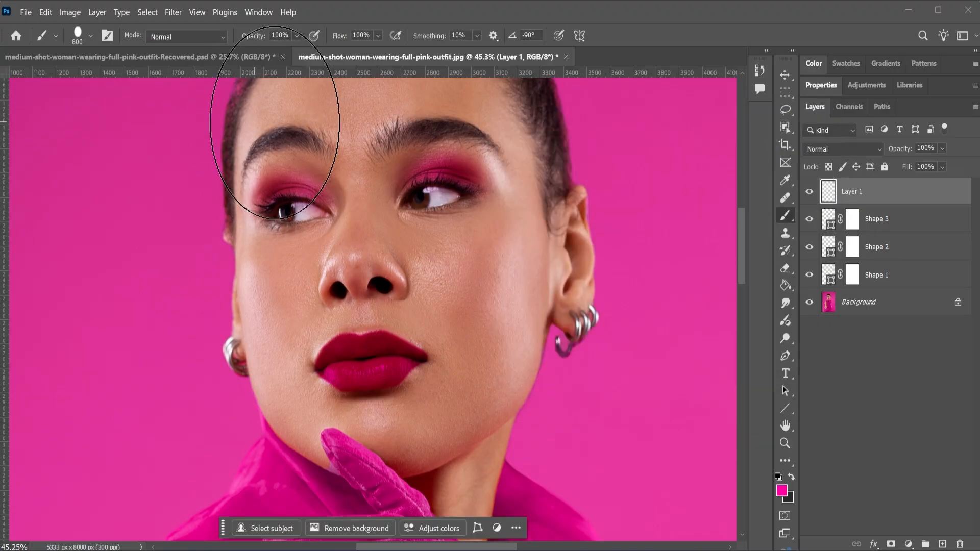
- Set the brush flow to 10% and the blend mode of Layer 1 to Multiply
{"action": "left_click_drag", "start_coordinate": [378, 35], "coordinate": [382, 53]}
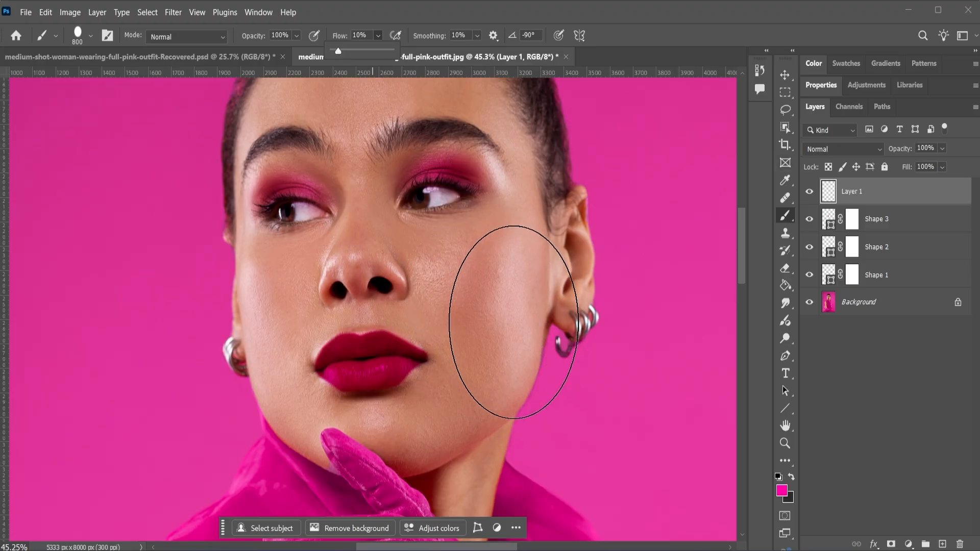
{"action": "left_click", "coordinate": [861, 154]}
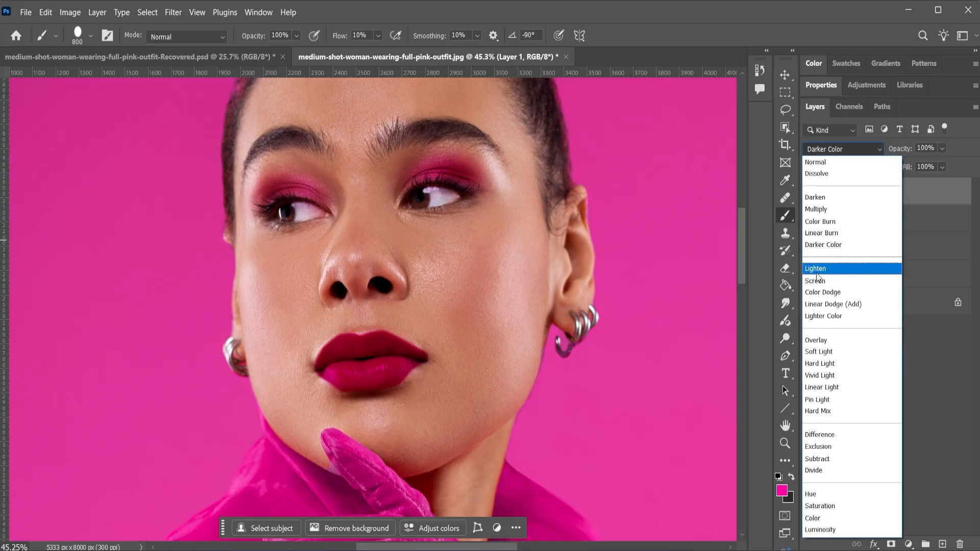
{"action": "left_click", "coordinate": [818, 210]}
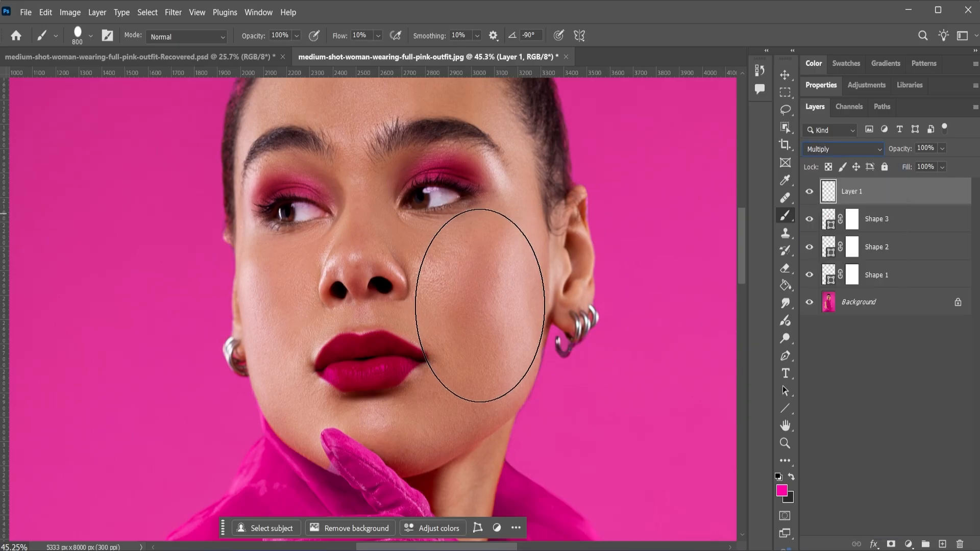
- Undo a test dab of blush on the cheek and lower the brush hardness to give it a soft edge
{"action": "left_click", "coordinate": [480, 305]}
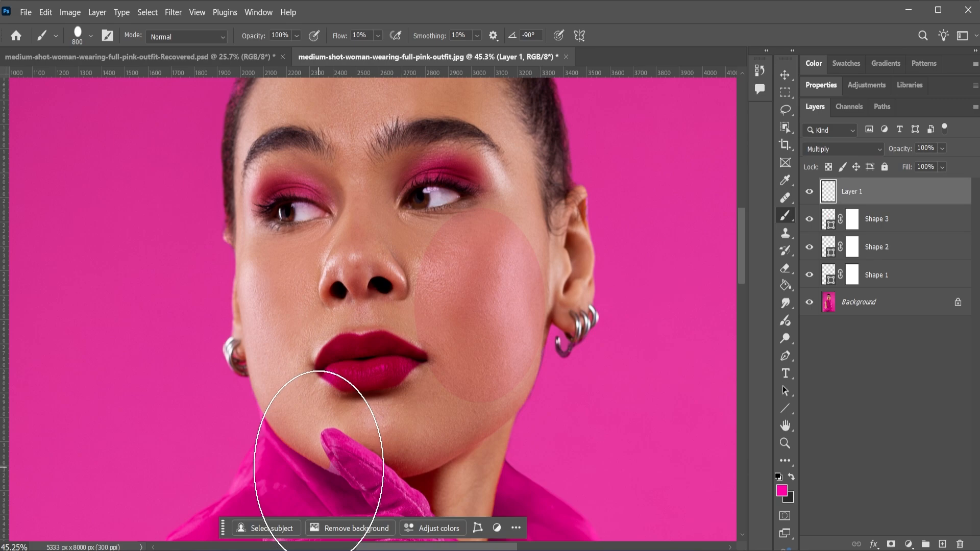
{"action": "key", "text": "ctrl+z"}
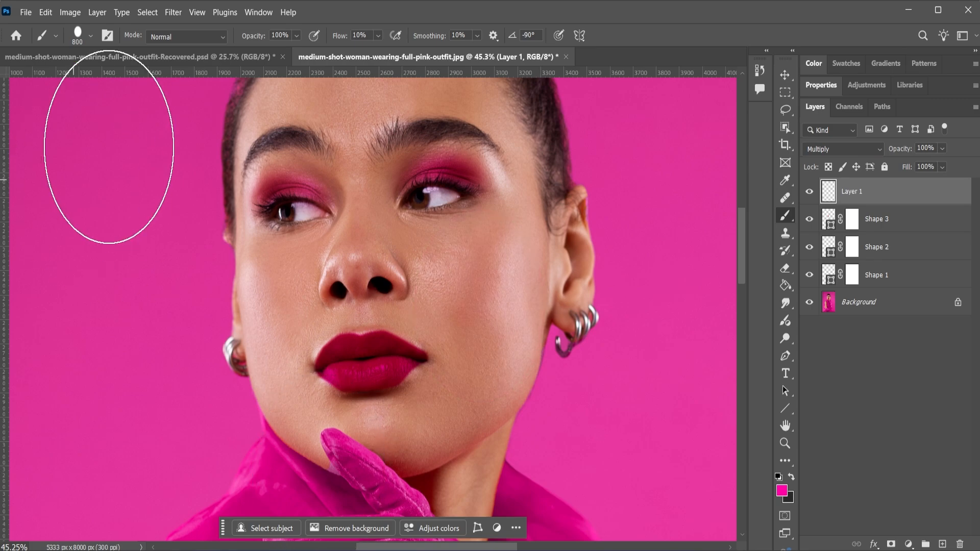
{"action": "left_click", "coordinate": [91, 37]}
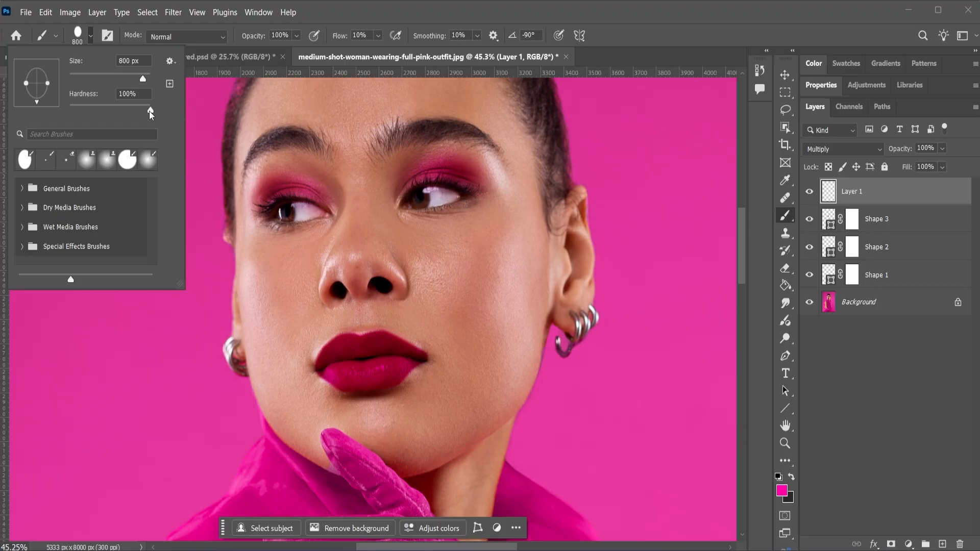
{"action": "left_click_drag", "start_coordinate": [150, 114], "coordinate": [106, 117]}
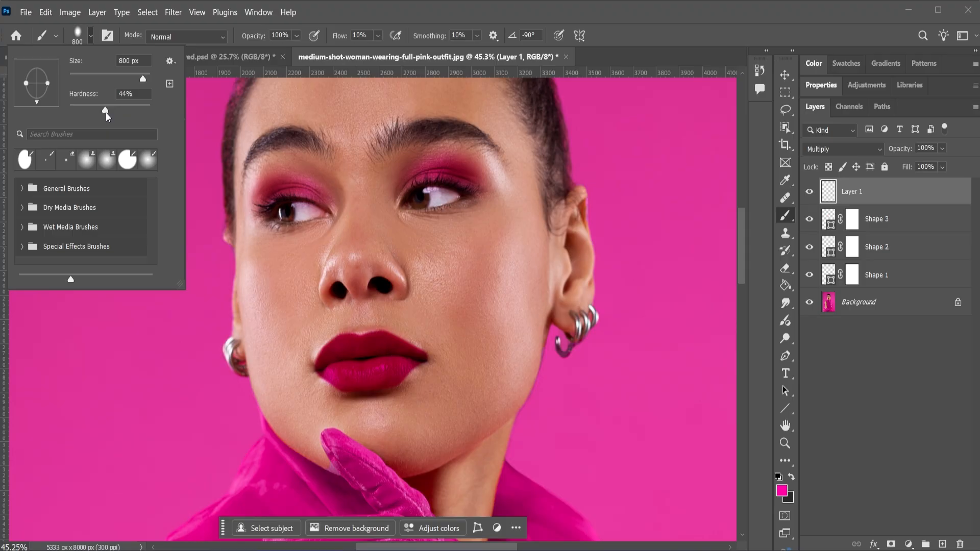
{"action": "mouse_move", "coordinate": [108, 117]}
{"action": "left_mouse_down"}
{"action": "mouse_move", "coordinate": [153, 118]}
{"action": "mouse_move", "coordinate": [69, 122]}
{"action": "left_mouse_up"}
{"action": "key", "text": "Return"}
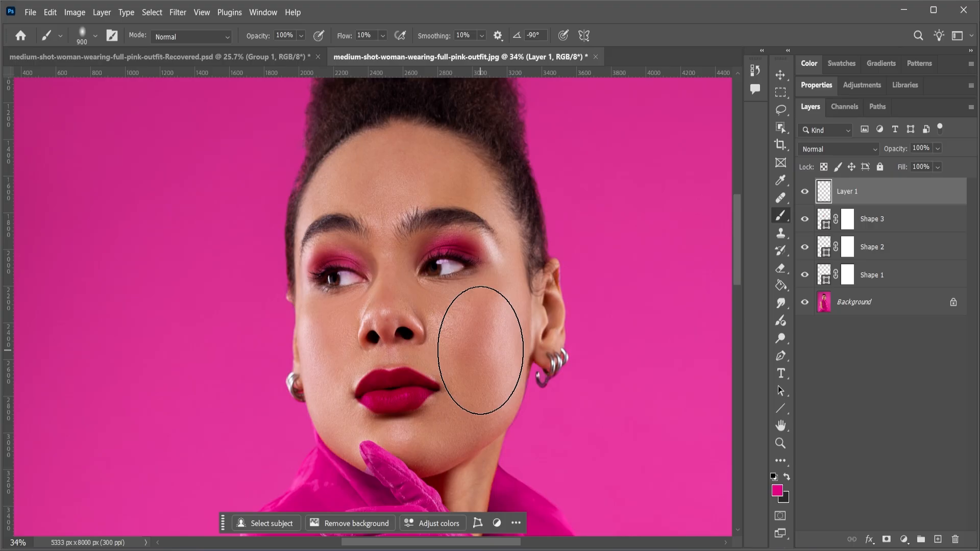
- Dab pink blush on the cheek nearest the visible ear with a 1000 px brush and set Layer 1 to Multiply
{"action": "key", "text": "]"}
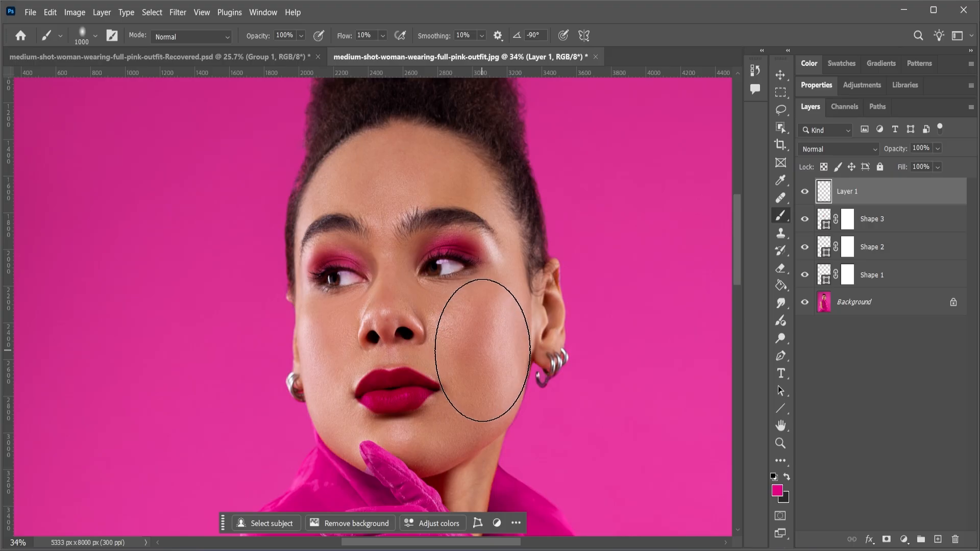
{"action": "left_click", "coordinate": [482, 351]}
{"action": "left_click", "coordinate": [482, 350]}
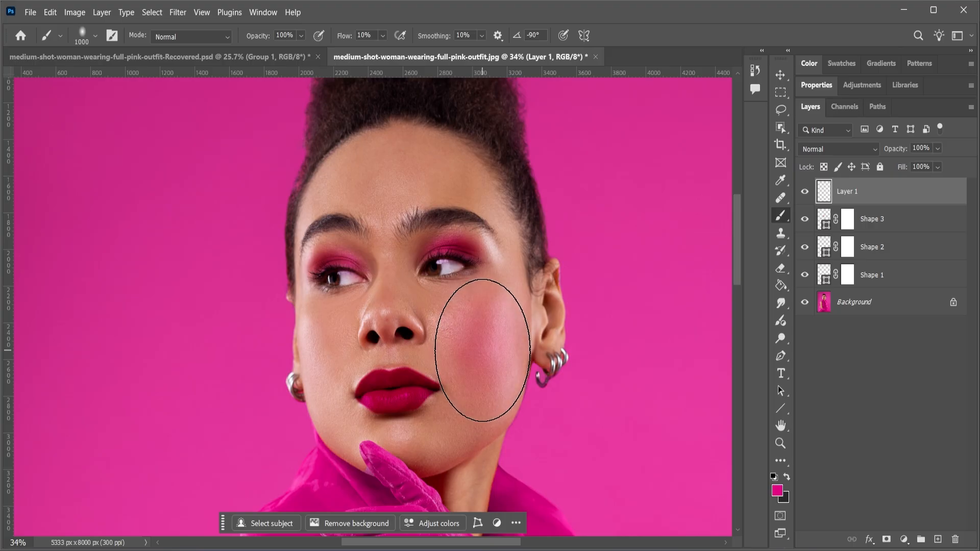
{"action": "left_click", "coordinate": [837, 149]}
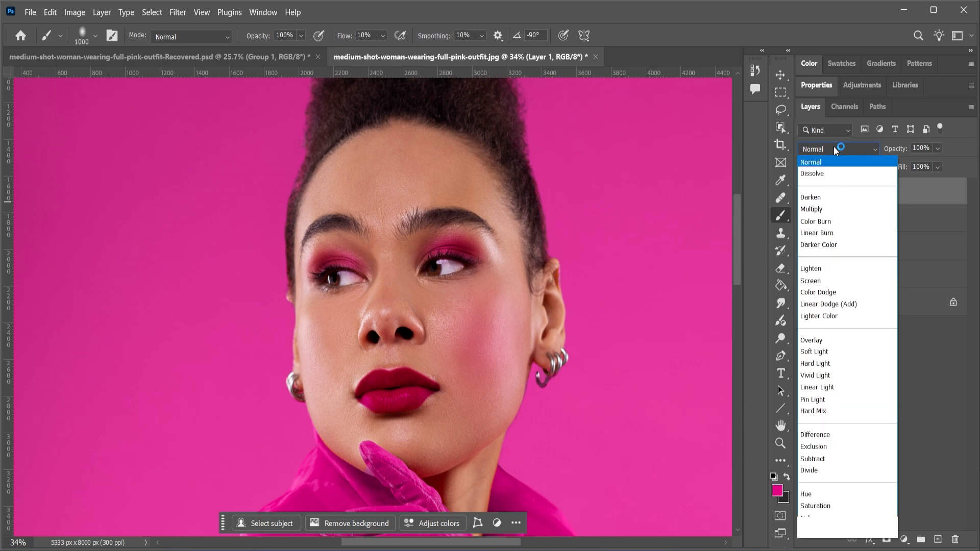
{"action": "left_click", "coordinate": [816, 210]}
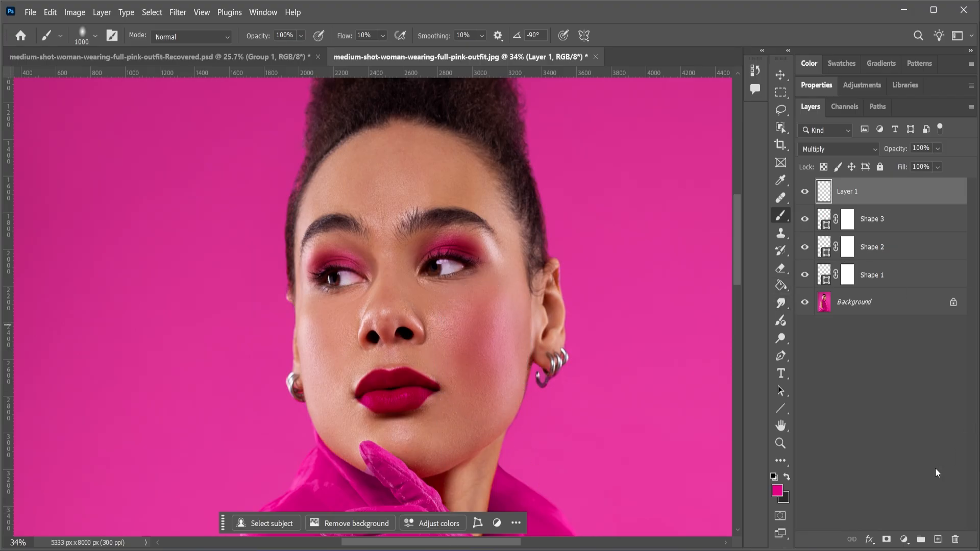
- Dab blush on the opposite cheek on a new layer with a 700 px brush and set that layer to Multiply
{"action": "left_click", "coordinate": [939, 539]}
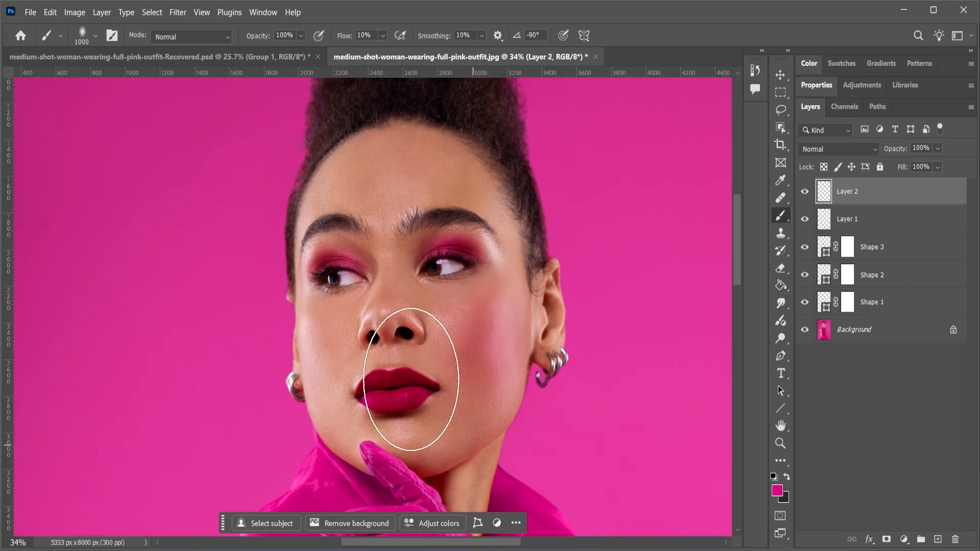
{"action": "key", "text": "bracketleft"}
{"action": "key", "text": "bracketleft"}
{"action": "key", "text": "bracketleft"}
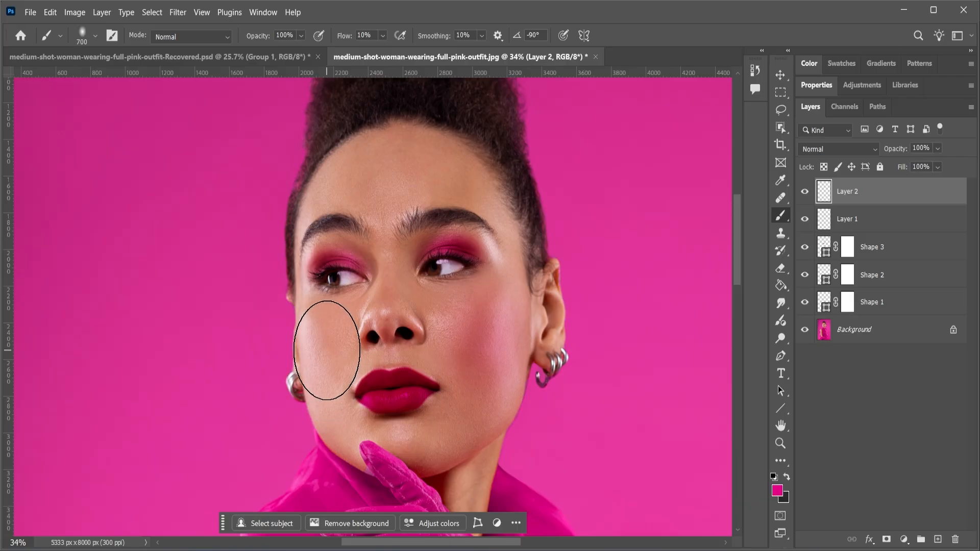
{"action": "left_click_drag", "start_coordinate": [327, 350], "coordinate": [325, 353]}
{"action": "left_click", "coordinate": [846, 149]}
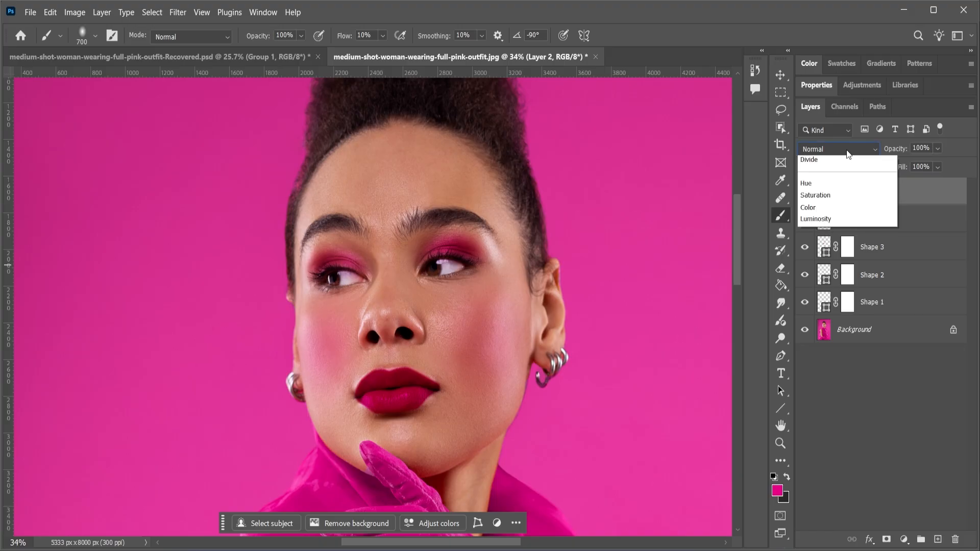
{"action": "left_click", "coordinate": [813, 207]}
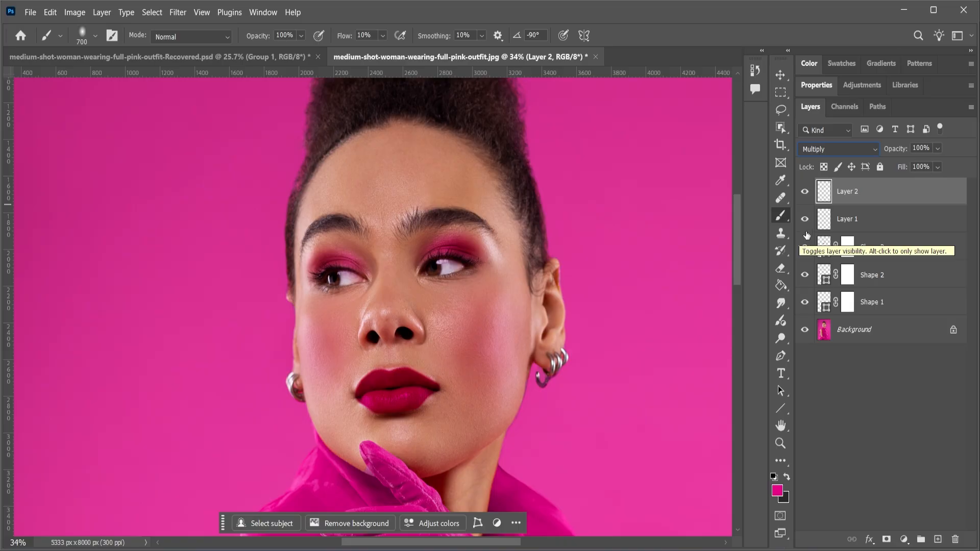
- Place the eyelash file medium-shot-woman-wearing-full-pink-outfit-Recovered into the portrait as an embedded object with the Move tool active
{"action": "left_click", "coordinate": [778, 81]}
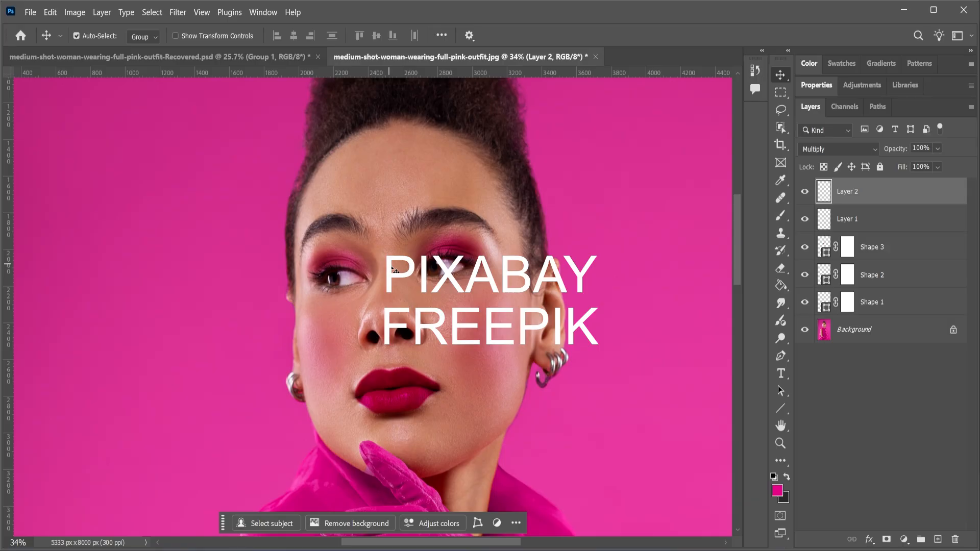
{"action": "left_click", "coordinate": [32, 12]}
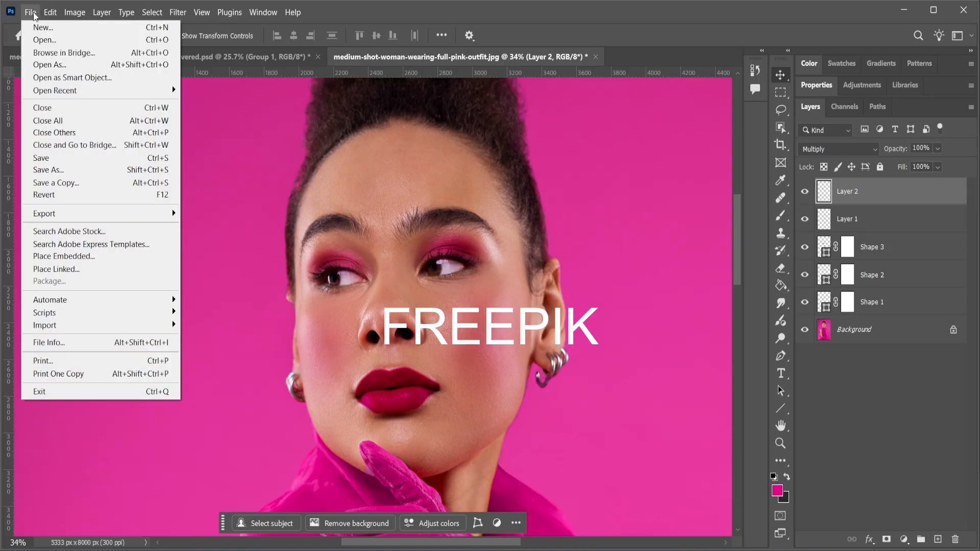
{"action": "left_click", "coordinate": [84, 258]}
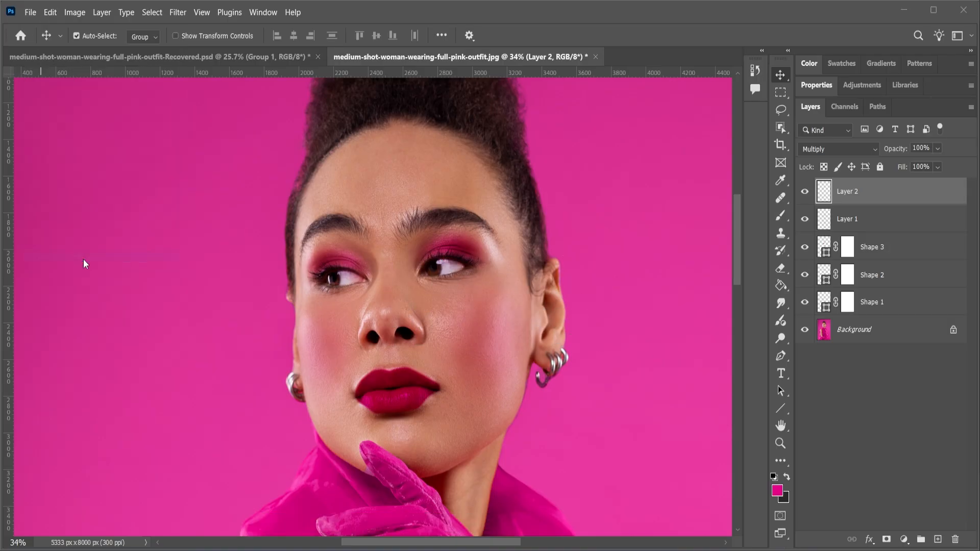
{"action": "left_click", "coordinate": [140, 139]}
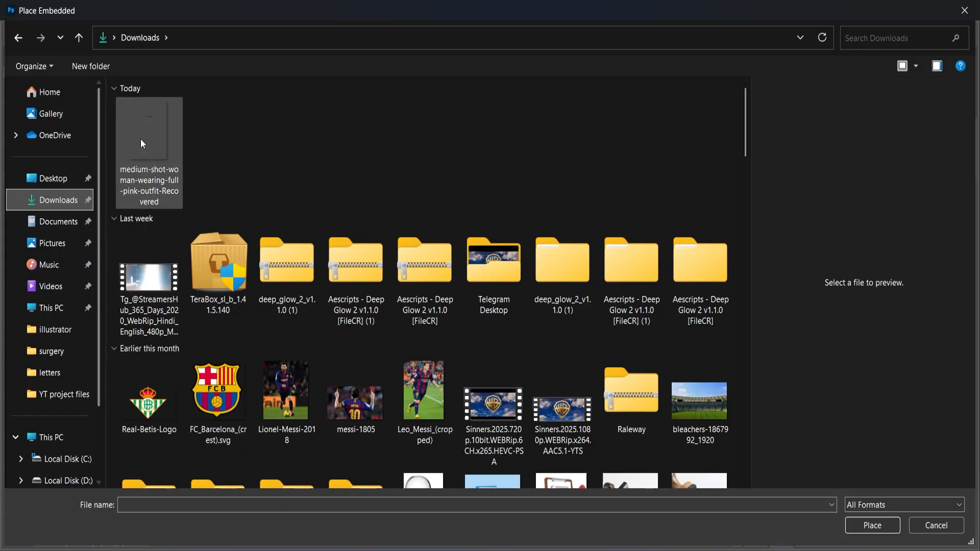
{"action": "left_click", "coordinate": [874, 525]}
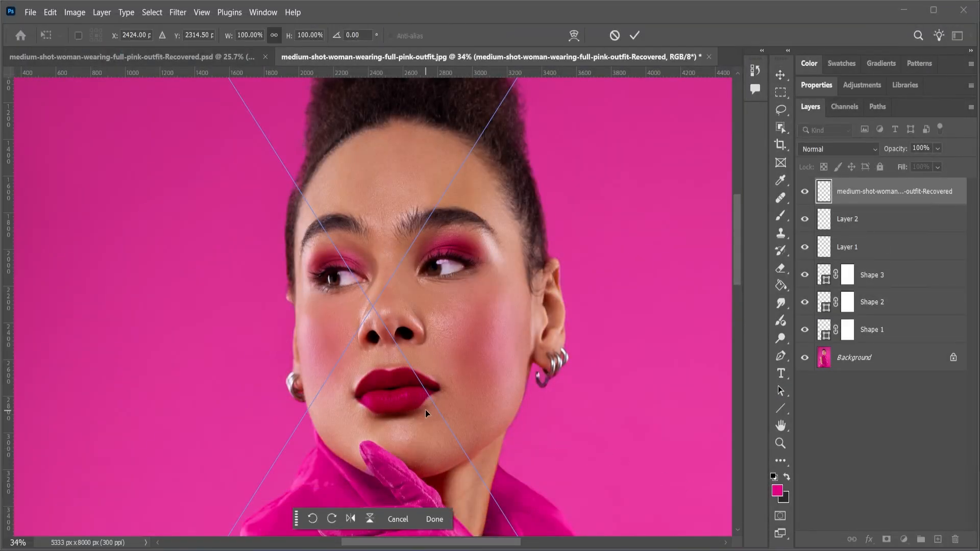
- Scale the placed lashes down to about 30% and position them over the upper lid of the eye farther from the visible ear
{"action": "scroll", "coordinate": [425, 410], "scroll_direction": "down", "scroll_amount": 4}
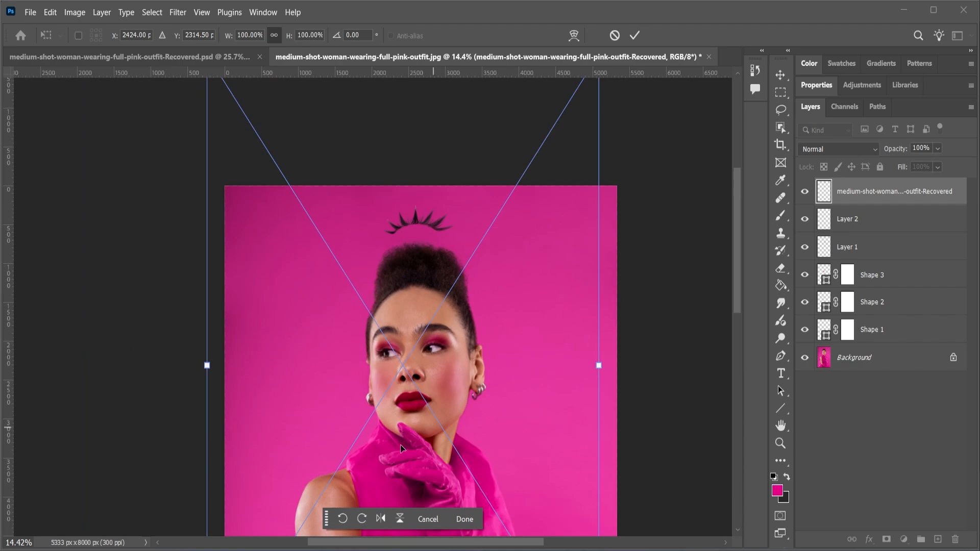
{"action": "left_click_drag", "start_coordinate": [597, 361], "coordinate": [321, 361]}
{"action": "left_click_drag", "start_coordinate": [270, 324], "coordinate": [388, 332]}
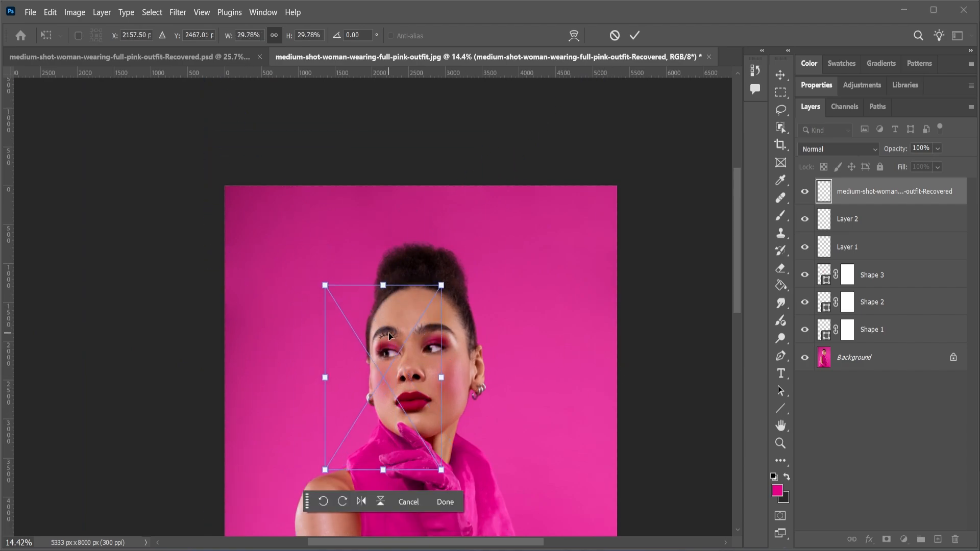
{"action": "scroll", "coordinate": [389, 332], "scroll_direction": "up", "scroll_amount": 4}
{"action": "scroll", "coordinate": [389, 345], "scroll_direction": "up", "scroll_amount": 1}
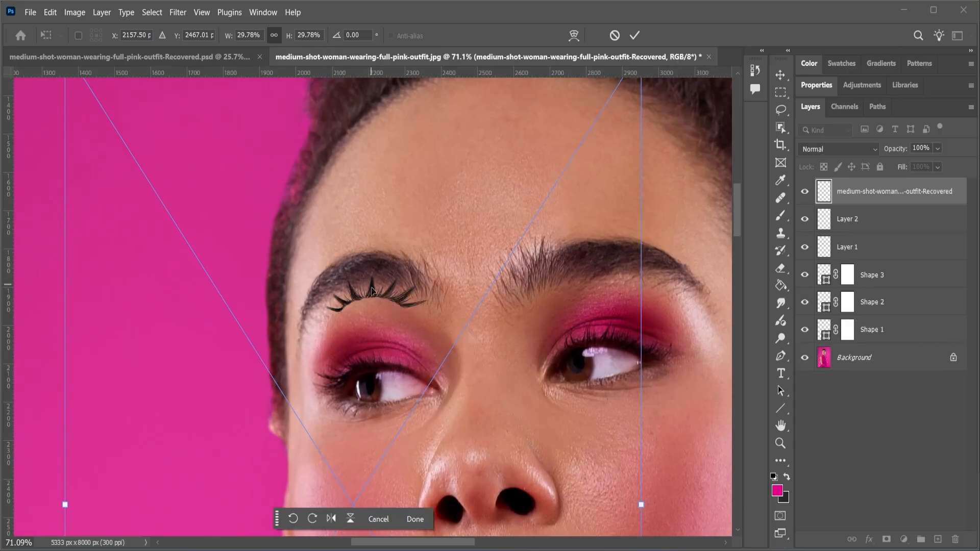
{"action": "left_click_drag", "start_coordinate": [373, 283], "coordinate": [371, 358]}
- Enlarge the lashes to about 35%, seat them on the upper lash line of that eye and commit the transform
{"action": "scroll", "coordinate": [648, 434], "scroll_direction": "down", "scroll_amount": 3}
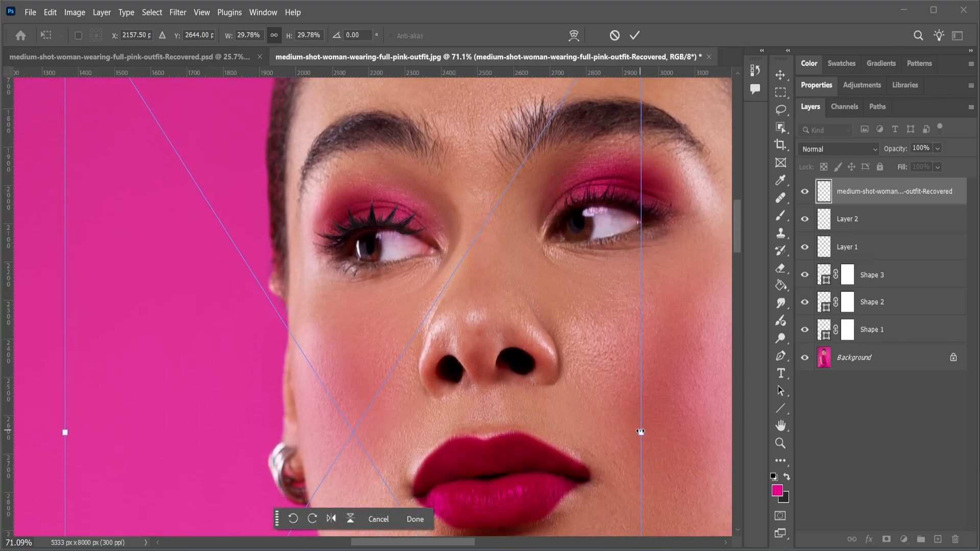
{"action": "scroll", "coordinate": [644, 439], "scroll_direction": "down", "scroll_amount": 1}
{"action": "left_click_drag", "start_coordinate": [641, 433], "coordinate": [691, 432]}
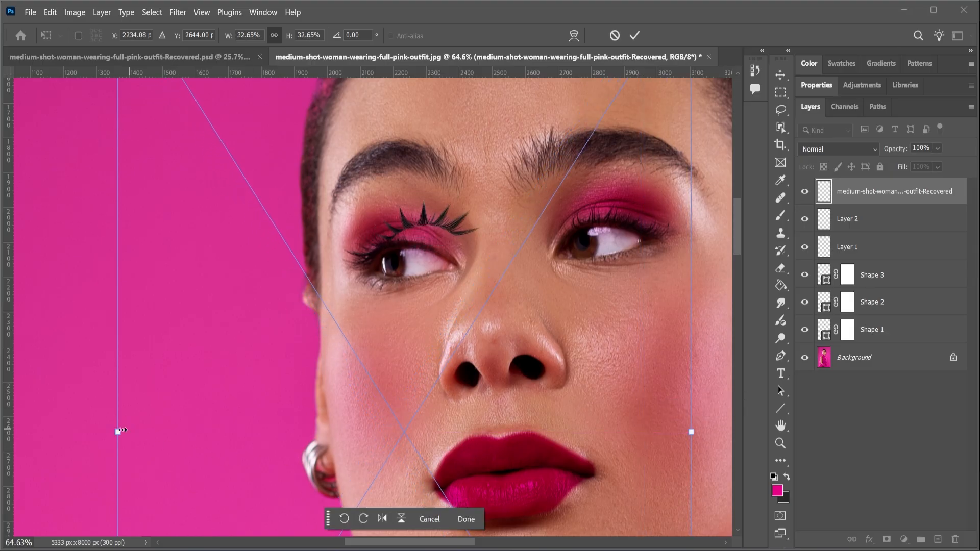
{"action": "left_click_drag", "start_coordinate": [121, 430], "coordinate": [68, 432]}
{"action": "left_click_drag", "start_coordinate": [441, 217], "coordinate": [447, 244]}
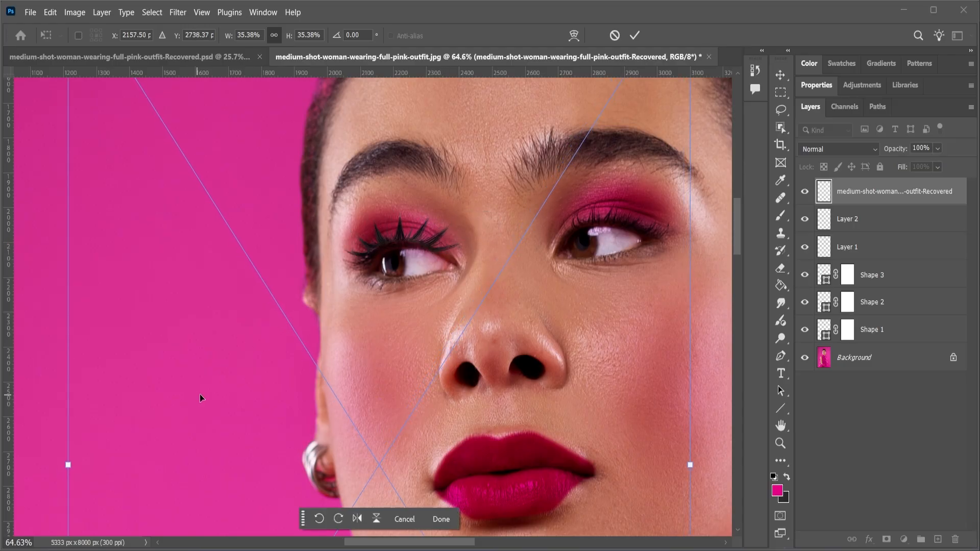
{"action": "left_click", "coordinate": [633, 36]}
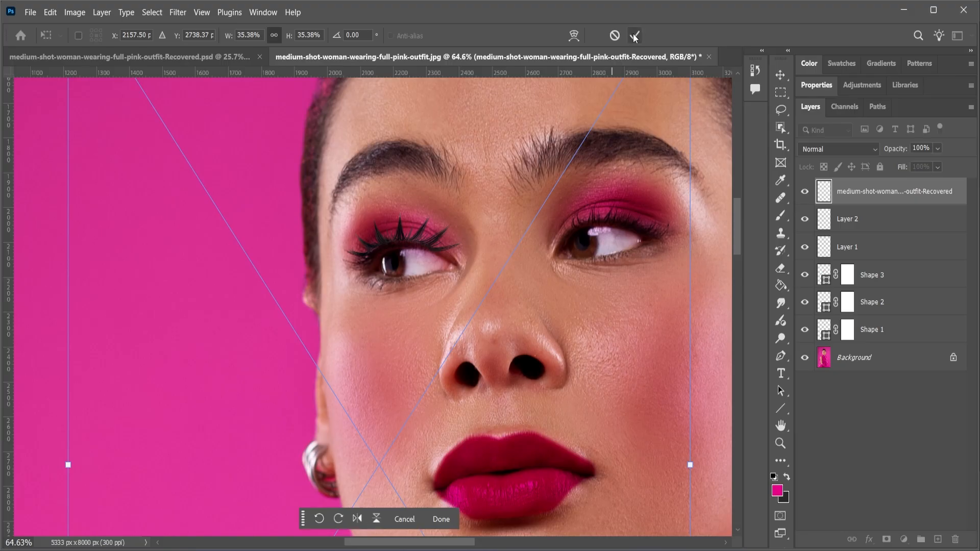
{"action": "scroll", "coordinate": [448, 413], "scroll_direction": "down", "scroll_amount": 2}
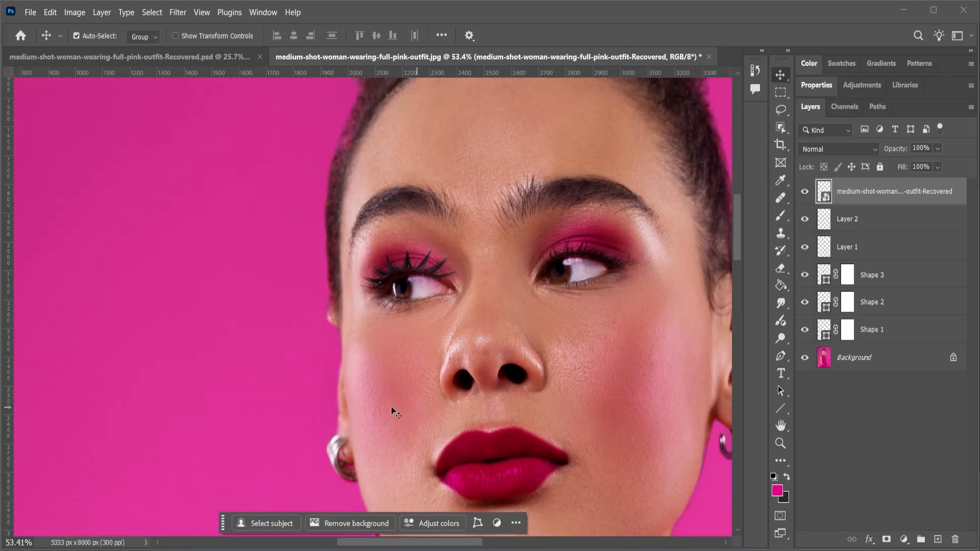
{"action": "left_click", "coordinate": [419, 264]}
{"action": "left_click_drag", "start_coordinate": [419, 267], "coordinate": [448, 268]}
{"action": "key", "text": "ctrl+z"}
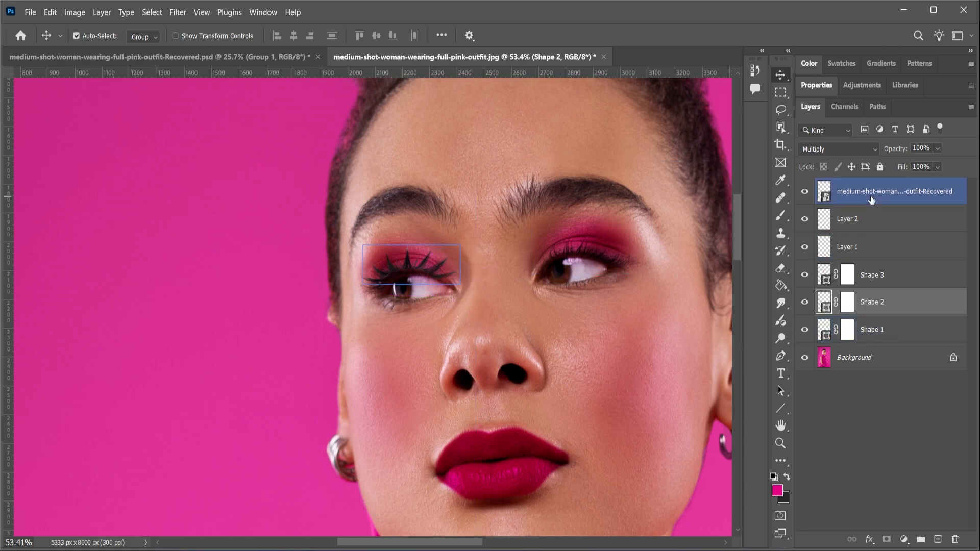
- Select the placed lash layer, nudge it slightly down onto the lash line, and deselect it
{"action": "left_click", "coordinate": [893, 192]}
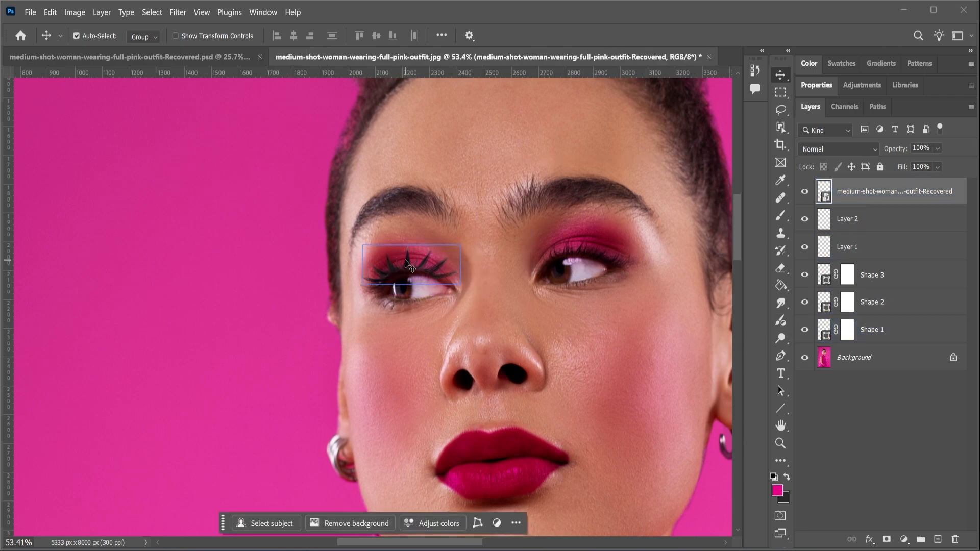
{"action": "left_click_drag", "start_coordinate": [407, 260], "coordinate": [407, 263]}
{"action": "left_click", "coordinate": [296, 376]}
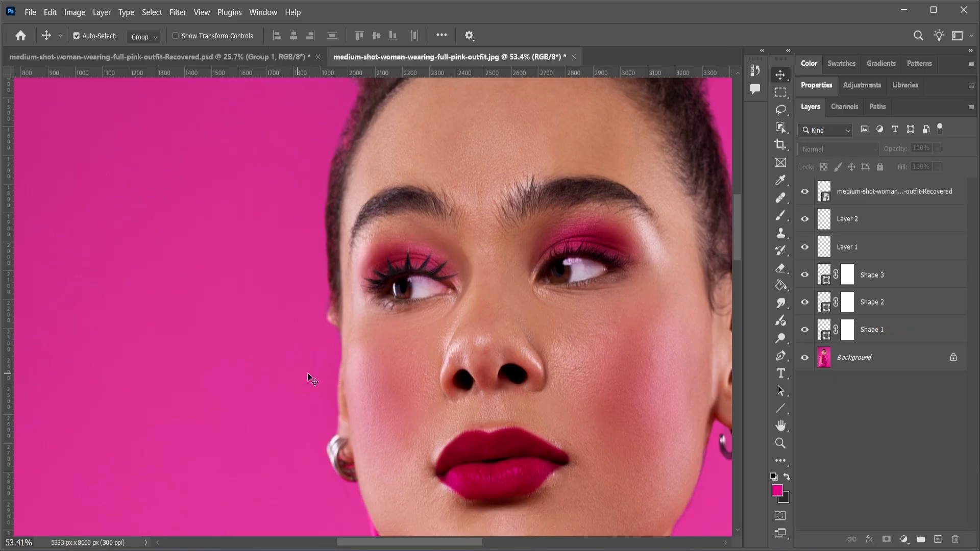
- Duplicate the lash layer and move the copy onto the upper lid of the eye nearest the visible ear
{"action": "left_click", "coordinate": [894, 191]}
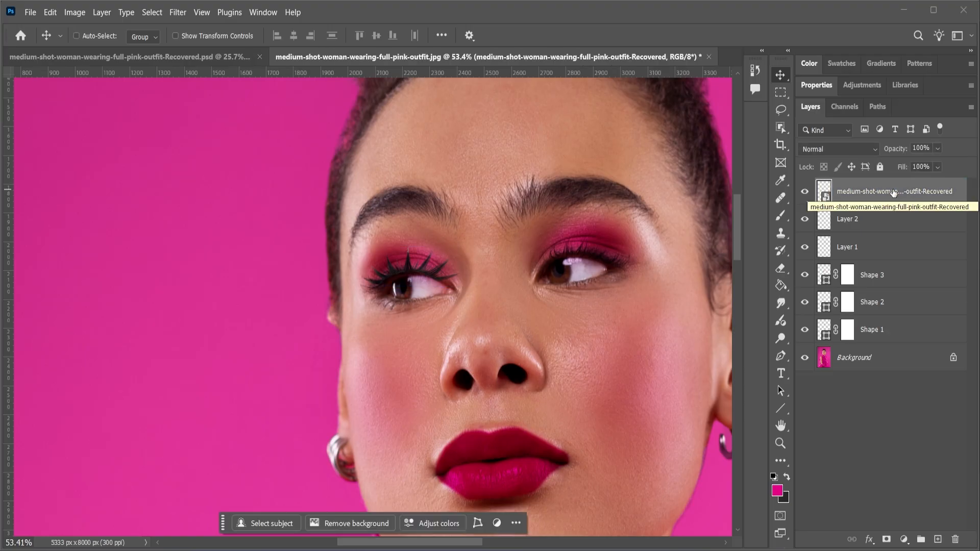
{"action": "key", "text": "ctrl+j"}
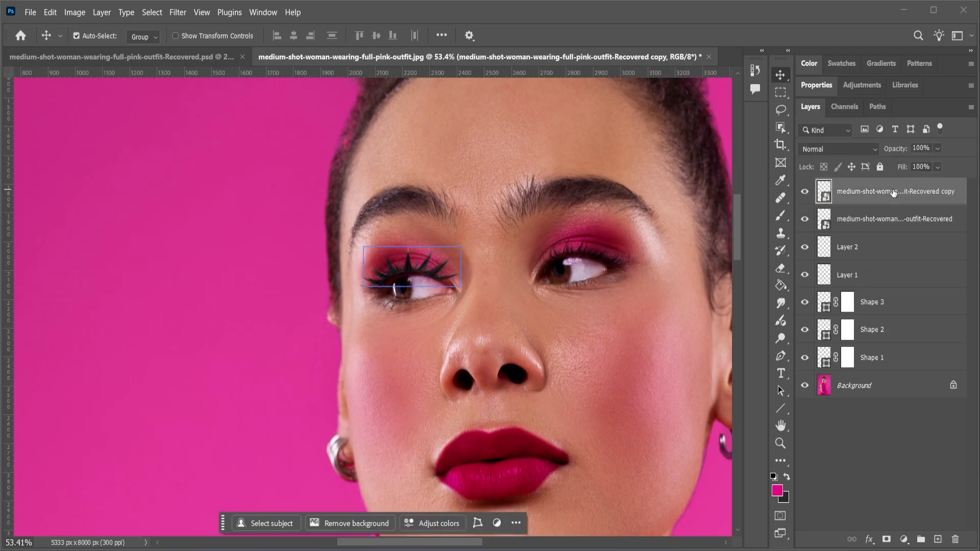
{"action": "left_click_drag", "start_coordinate": [419, 269], "coordinate": [599, 247]}
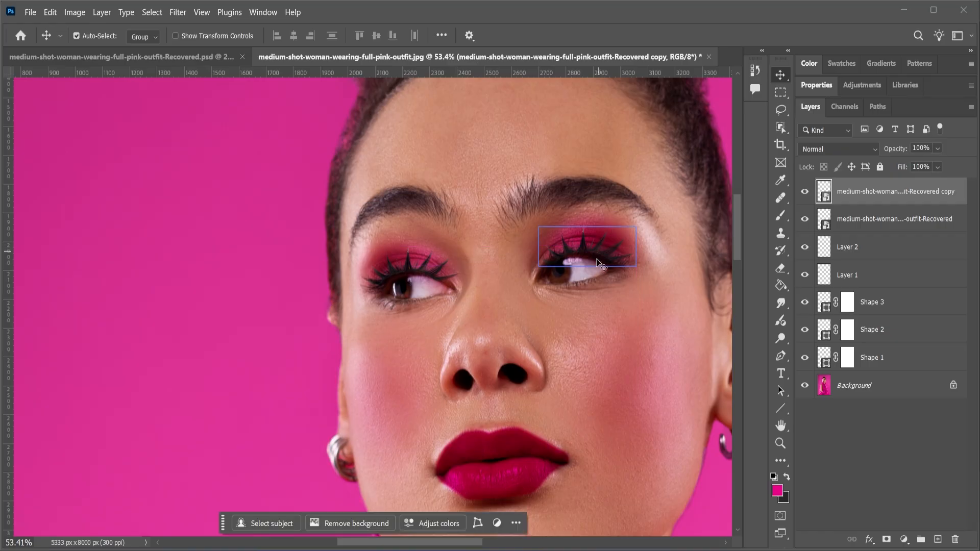
- Fine-tune the position of the copied lashes along the upper lash line of the eye nearest the visible ear, and deselect them
{"action": "scroll", "coordinate": [498, 335], "scroll_direction": "down", "scroll_amount": 6}
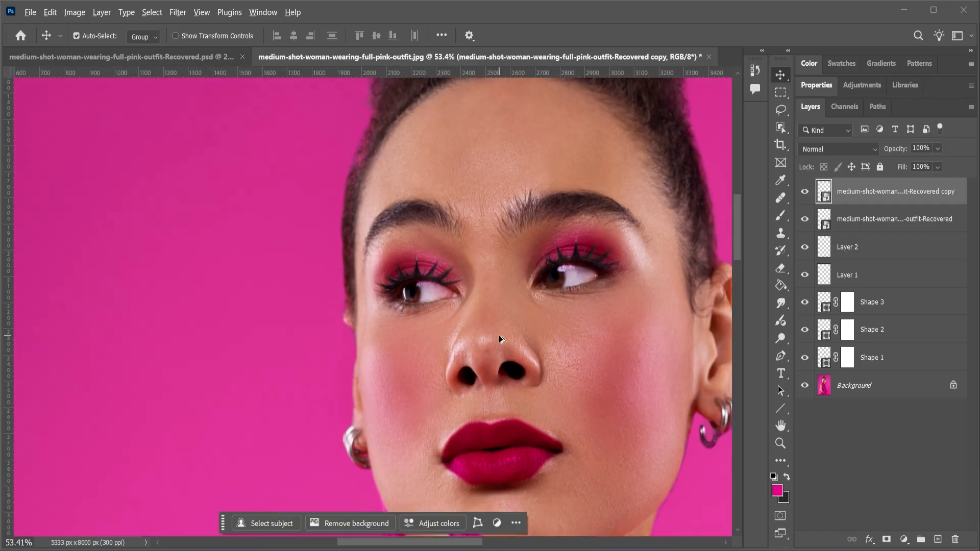
{"action": "scroll", "coordinate": [495, 339], "scroll_direction": "up", "scroll_amount": 4}
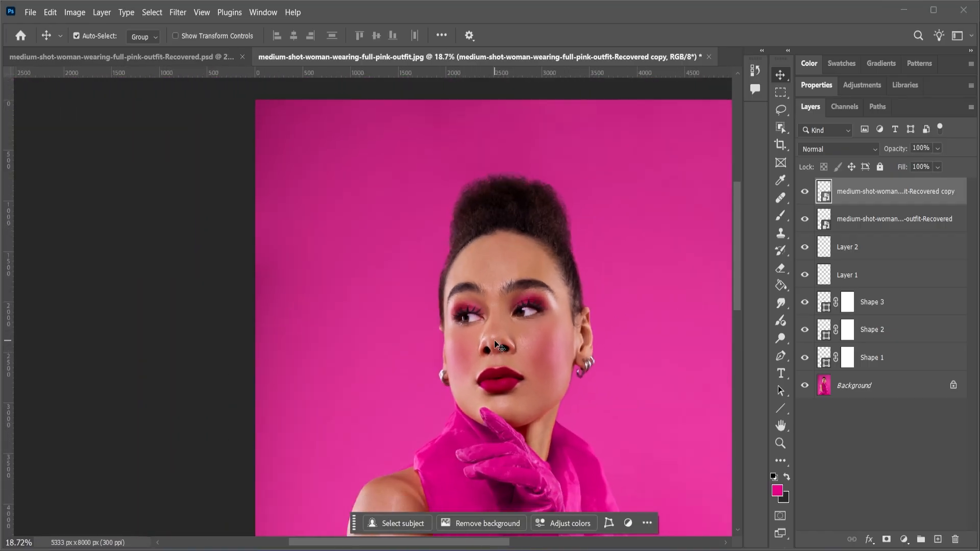
{"action": "left_click", "coordinate": [560, 289]}
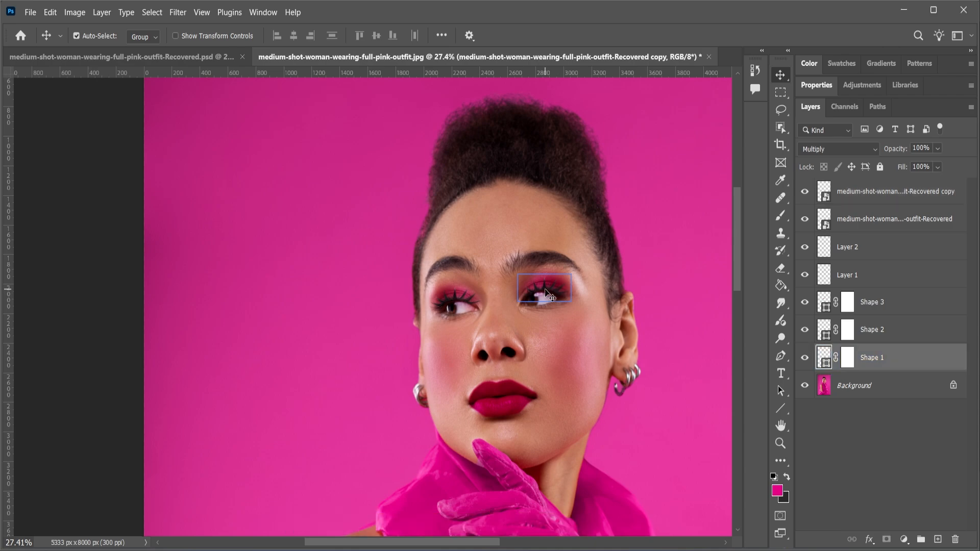
{"action": "left_click", "coordinate": [540, 290]}
{"action": "scroll", "coordinate": [544, 304], "scroll_direction": "up", "scroll_amount": 1}
{"action": "scroll", "coordinate": [544, 302], "scroll_direction": "up", "scroll_amount": 3}
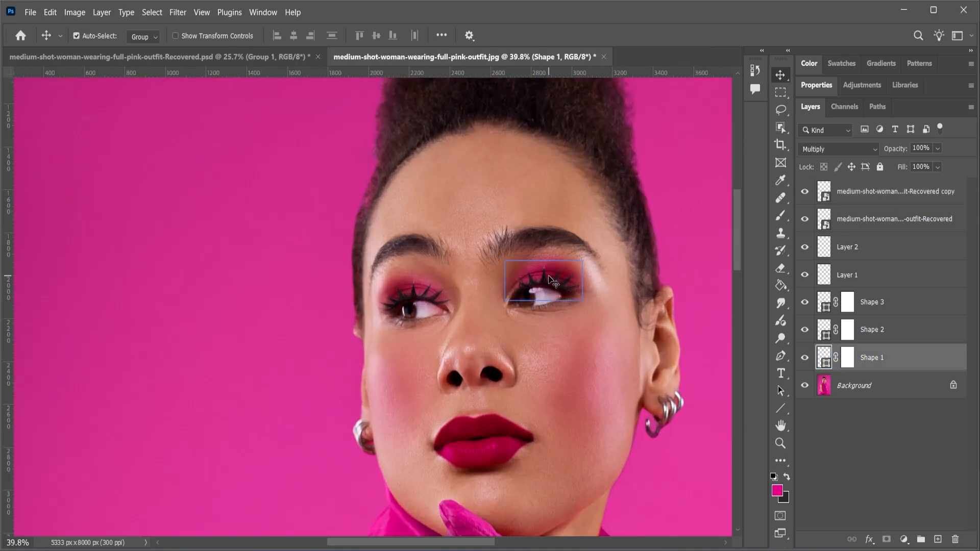
{"action": "left_click", "coordinate": [553, 280]}
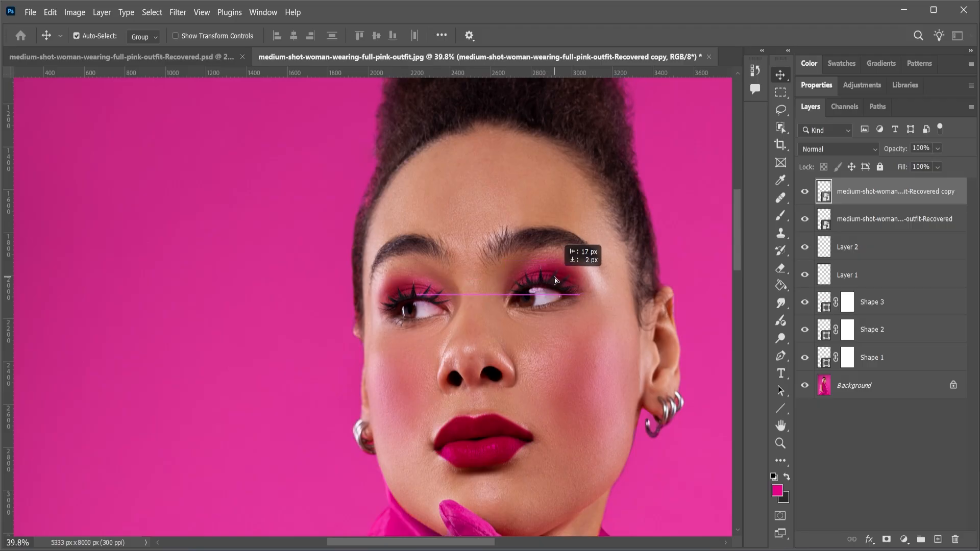
{"action": "left_click_drag", "start_coordinate": [555, 277], "coordinate": [555, 276]}
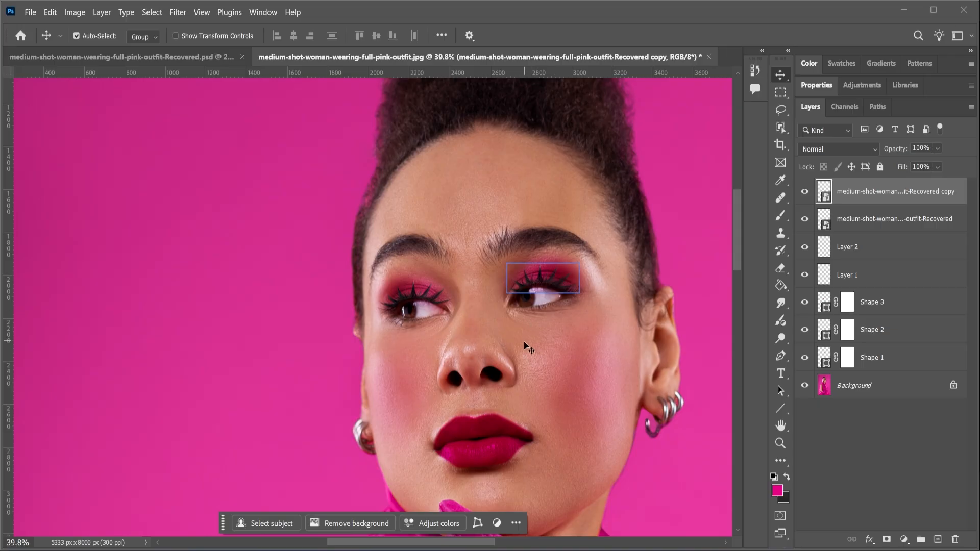
{"action": "left_click", "coordinate": [522, 356]}
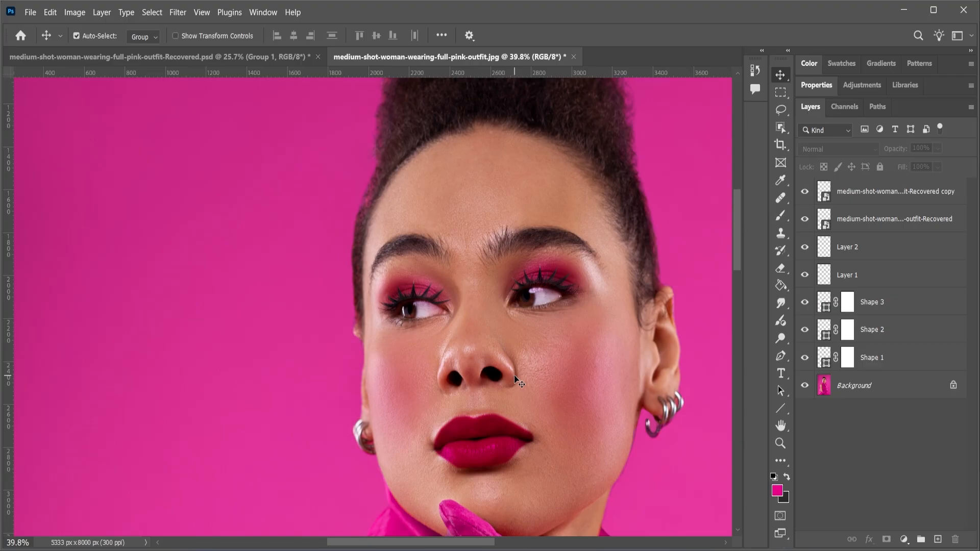
- Examine the whole portrait to check how the lashes, eyeshadow, blush and lipstick look together
{"action": "scroll", "coordinate": [513, 376], "scroll_direction": "down", "scroll_amount": 1}
{"action": "scroll", "coordinate": [511, 376], "scroll_direction": "down", "scroll_amount": 3}
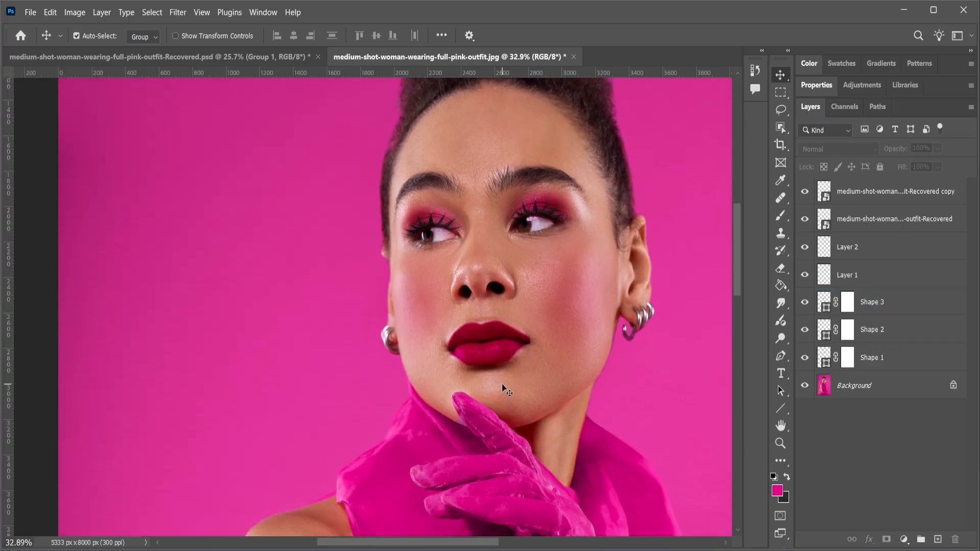
{"action": "scroll", "coordinate": [624, 317], "scroll_direction": "down", "scroll_amount": 3}
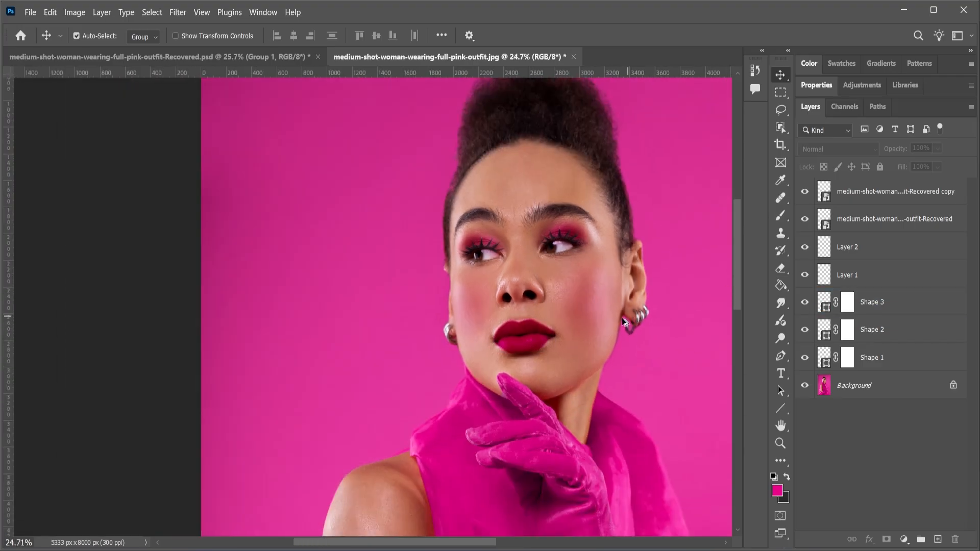
{"action": "left_click", "coordinate": [580, 327]}
{"action": "scroll", "coordinate": [581, 327], "scroll_direction": "down", "scroll_amount": 2}
{"action": "left_click_drag", "start_coordinate": [417, 535], "coordinate": [438, 540]}
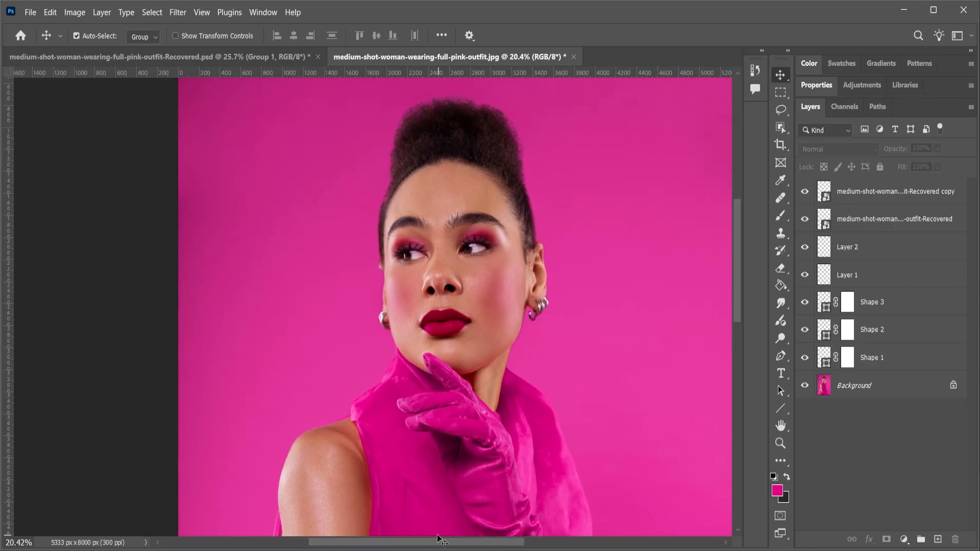
{"action": "left_click", "coordinate": [458, 323]}
{"action": "left_click", "coordinate": [469, 350]}
- Place the horseshoe ring image download (11) from Downloads as an embedded object and commit it at its default size
{"action": "left_click", "coordinate": [33, 14]}
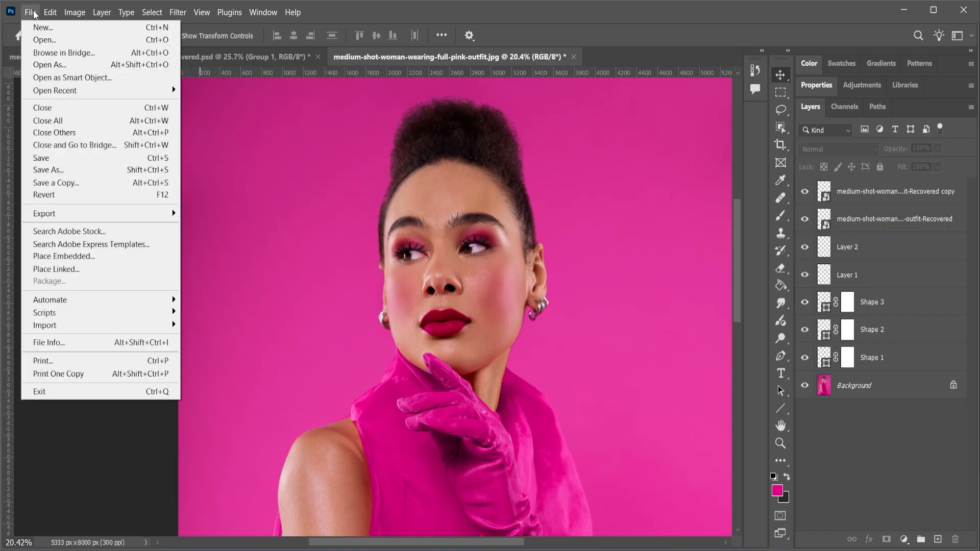
{"action": "left_click", "coordinate": [51, 256]}
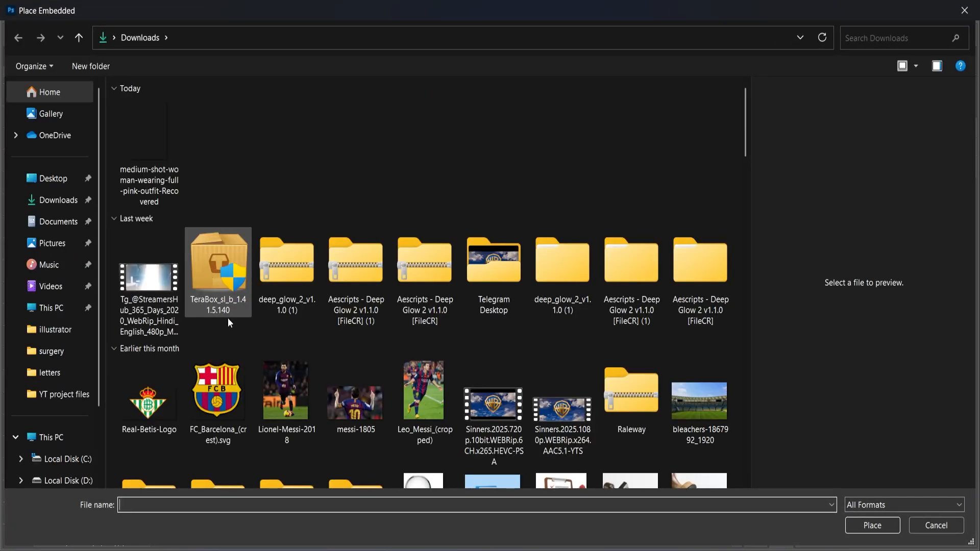
{"action": "scroll", "coordinate": [228, 318], "scroll_direction": "down", "scroll_amount": 5}
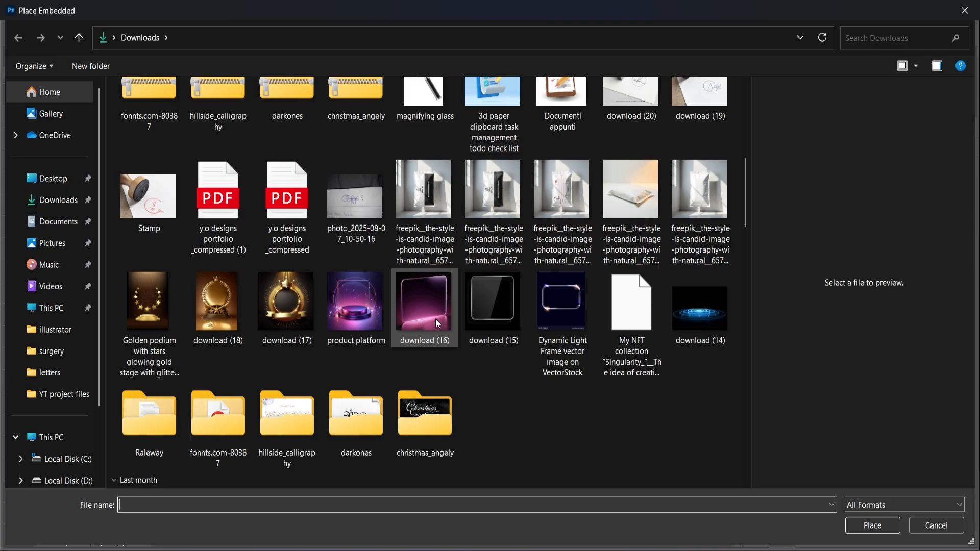
{"action": "scroll", "coordinate": [436, 319], "scroll_direction": "up", "scroll_amount": 2}
{"action": "scroll", "coordinate": [436, 320], "scroll_direction": "down", "scroll_amount": 7}
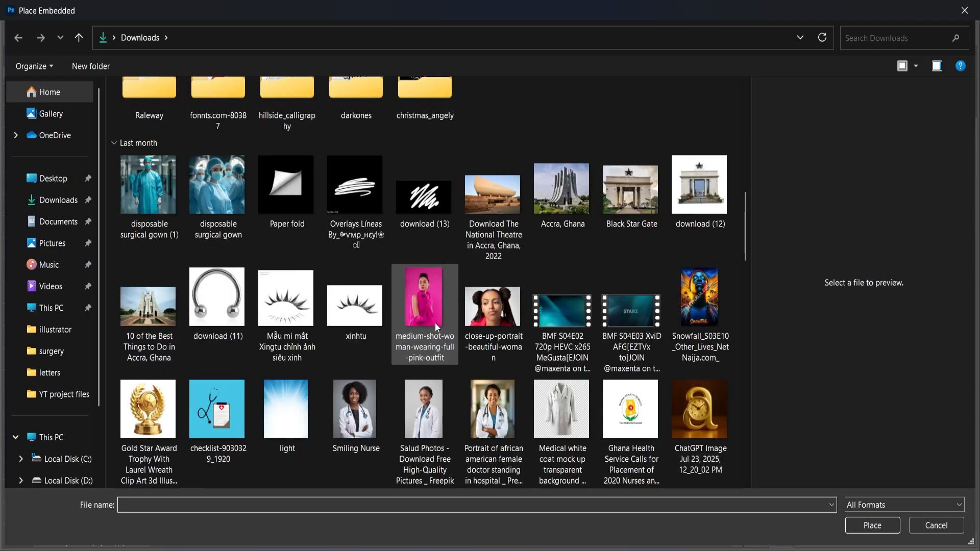
{"action": "left_click", "coordinate": [220, 316]}
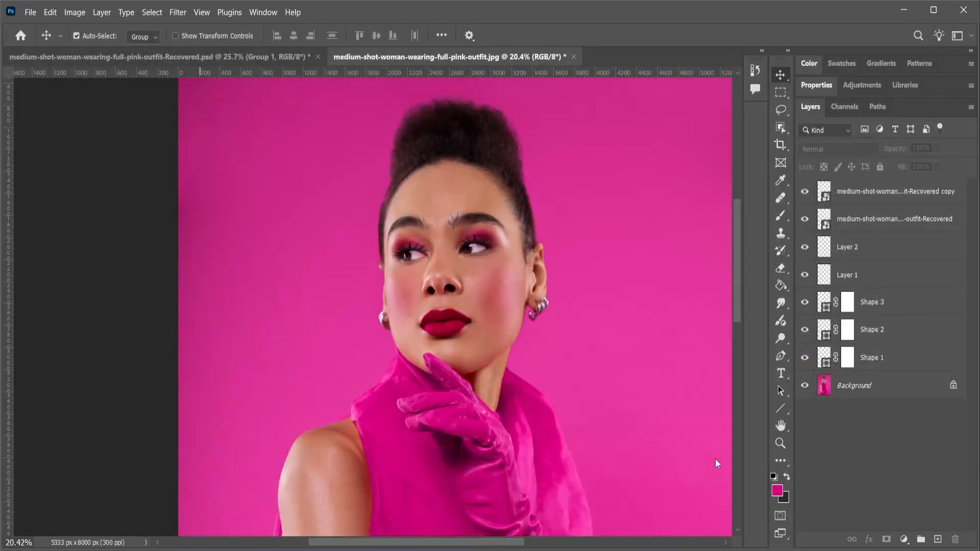
{"action": "left_click", "coordinate": [635, 37]}
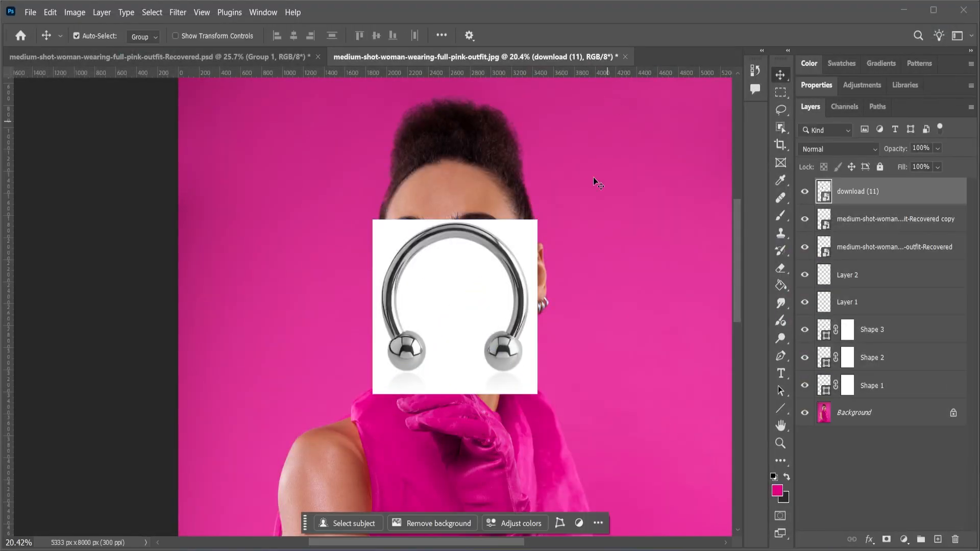
- Rasterize the placed download (11) ring layer
{"action": "scroll", "coordinate": [494, 303], "scroll_direction": "up", "scroll_amount": 3}
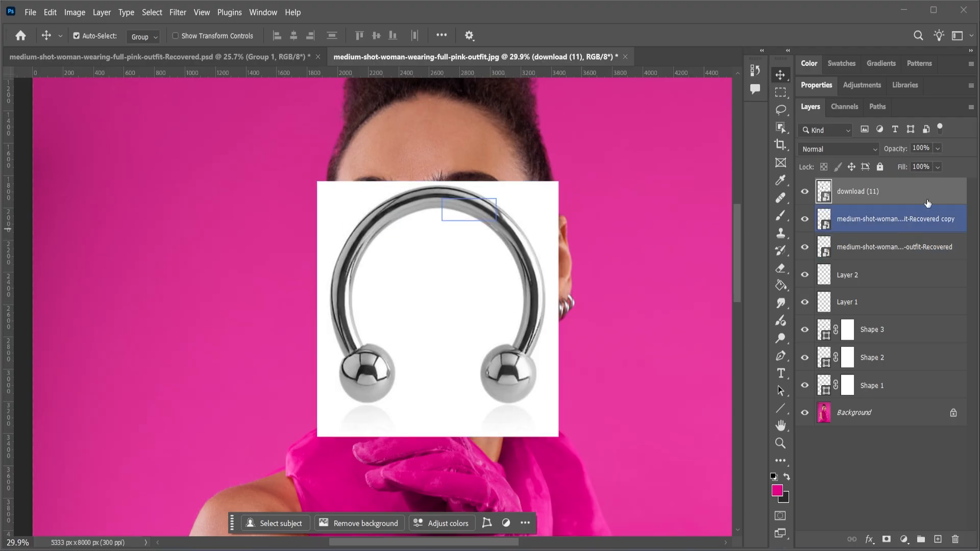
{"action": "right_click", "coordinate": [941, 189]}
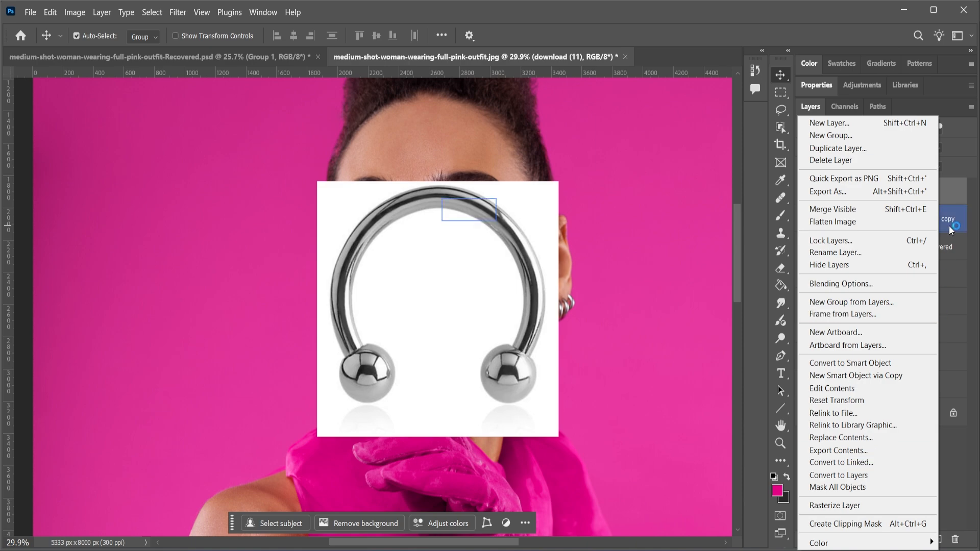
{"action": "left_click", "coordinate": [956, 206]}
{"action": "right_click", "coordinate": [952, 196]}
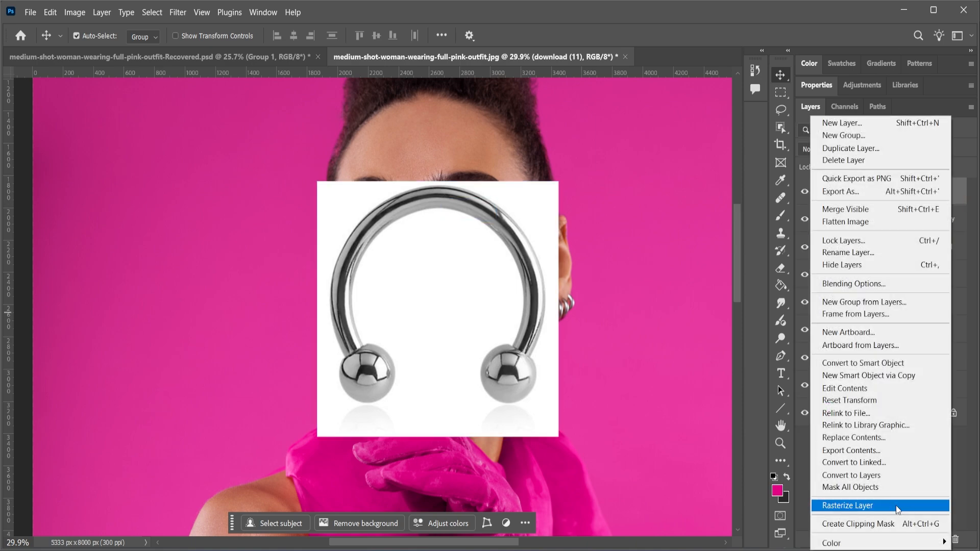
{"action": "left_click", "coordinate": [896, 505]}
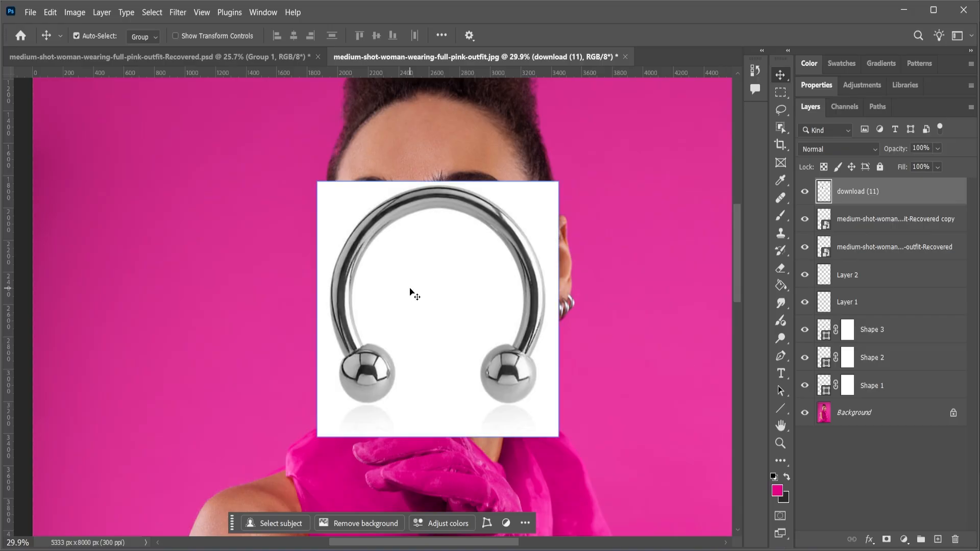
- Try isolating the ring with Select Subject, and clear the selection
{"action": "left_click", "coordinate": [820, 85]}
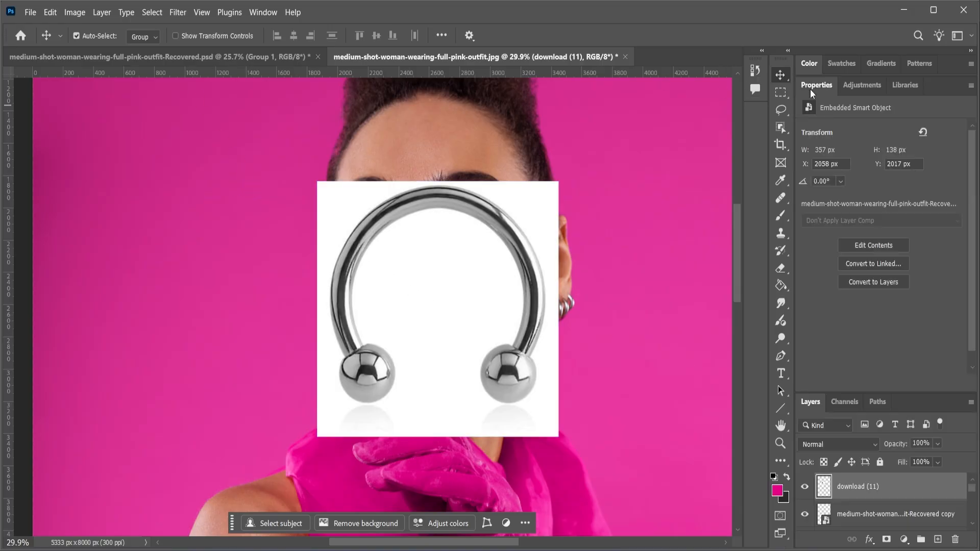
{"action": "left_click", "coordinate": [828, 320]}
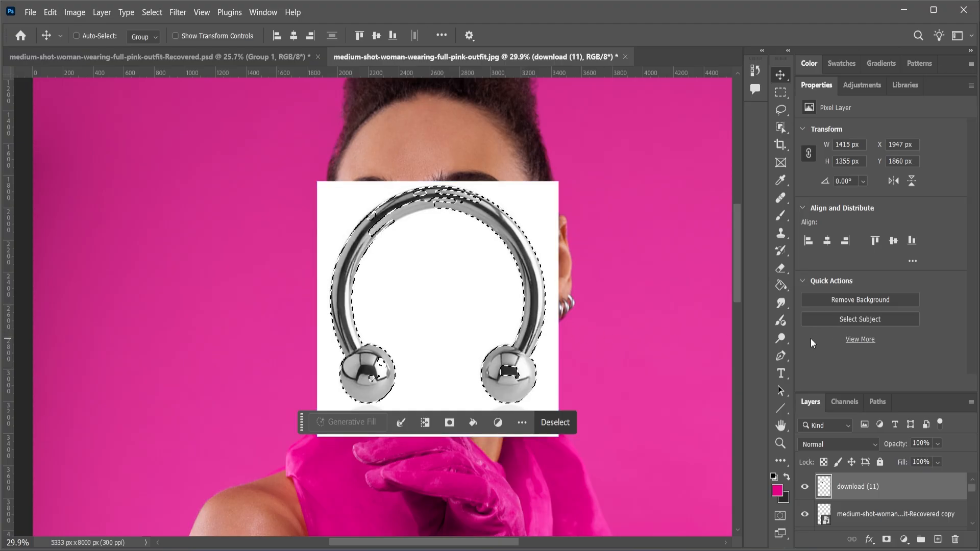
{"action": "left_click", "coordinate": [153, 12]}
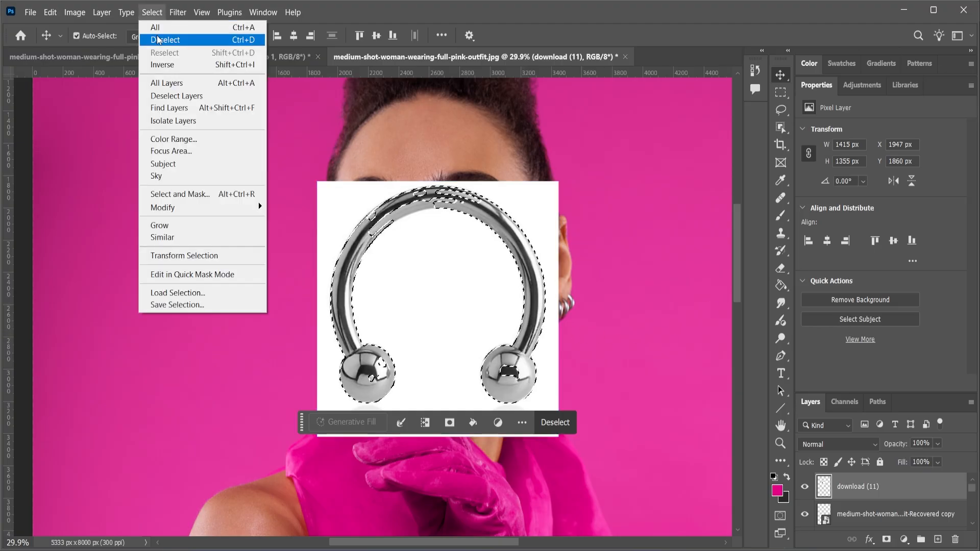
{"action": "left_click", "coordinate": [157, 41]}
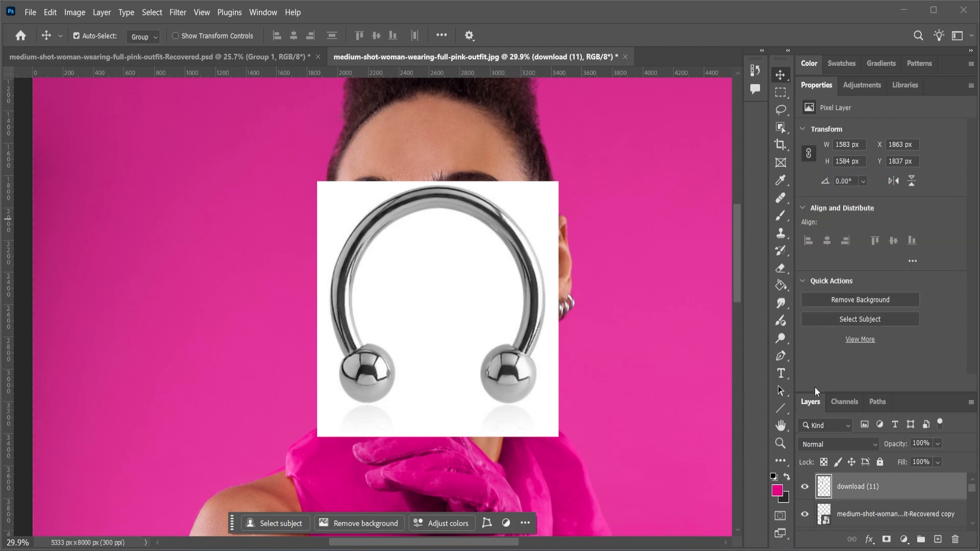
- Try outlining the ring's ball nearest the visible ear with the Pen tool in Shape mode
{"action": "left_click", "coordinate": [780, 357]}
{"action": "scroll", "coordinate": [452, 376], "scroll_direction": "up", "scroll_amount": 3}
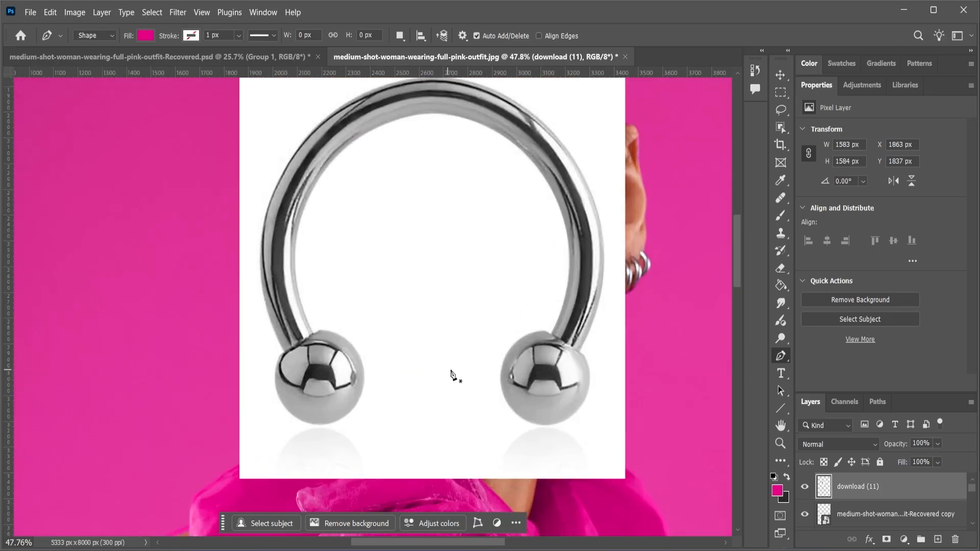
{"action": "left_click", "coordinate": [543, 331]}
{"action": "left_click_drag", "start_coordinate": [501, 385], "coordinate": [504, 434]}
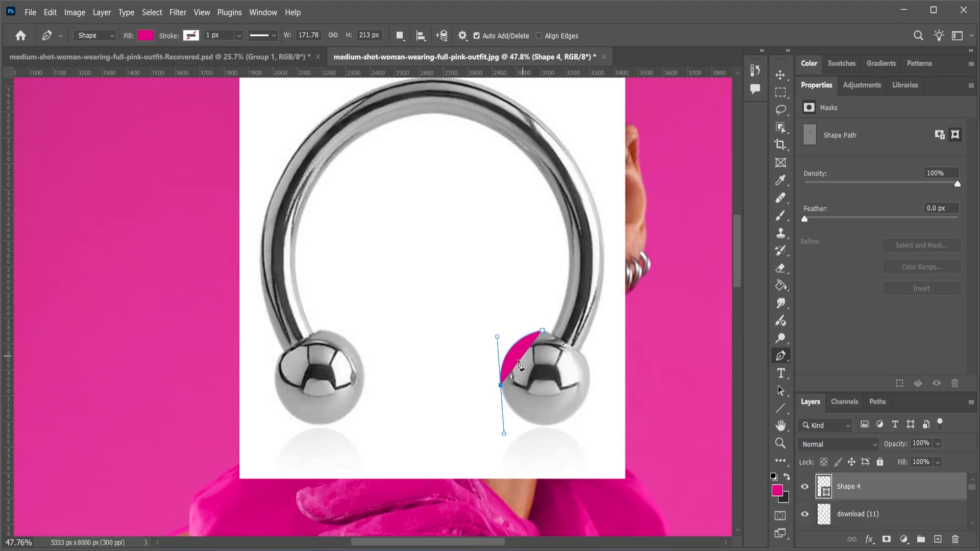
- Set the Pen tool to Path mode and delete the partial pink shape layer drawn over the ring's ball
{"action": "left_click", "coordinate": [98, 38]}
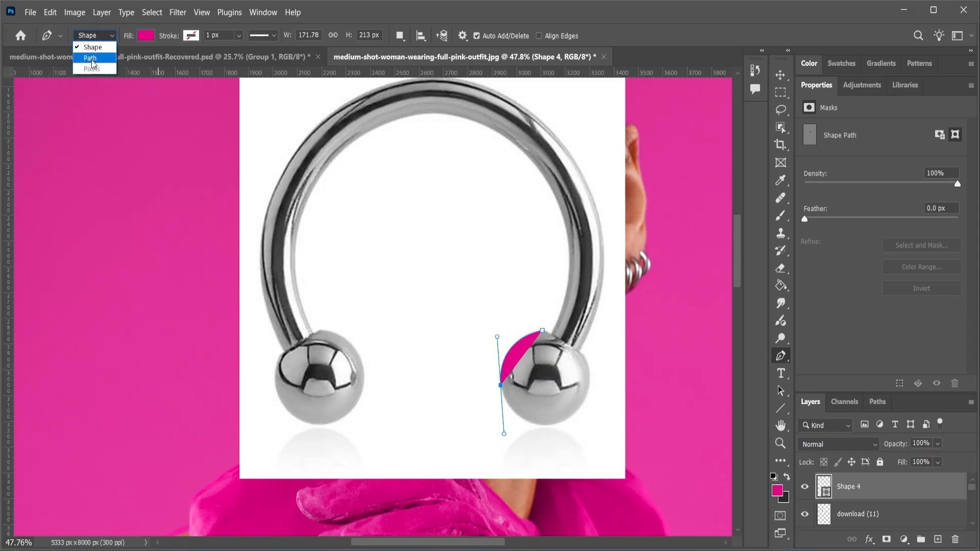
{"action": "left_click", "coordinate": [92, 59]}
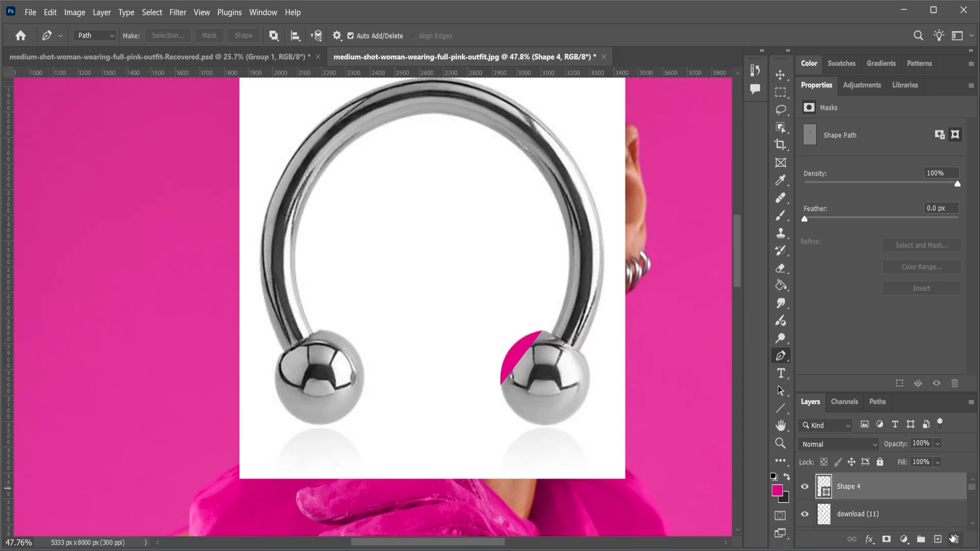
{"action": "left_click", "coordinate": [953, 540]}
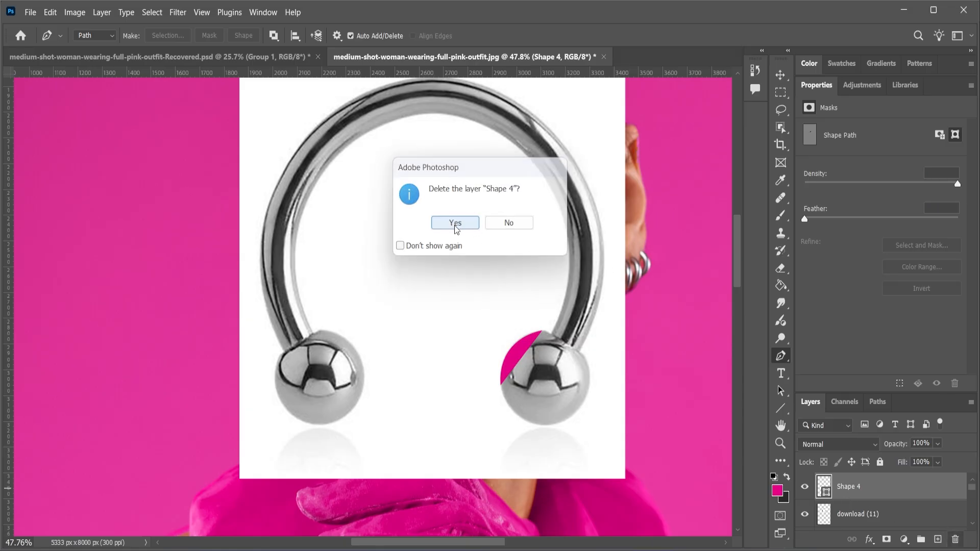
{"action": "left_click", "coordinate": [455, 223]}
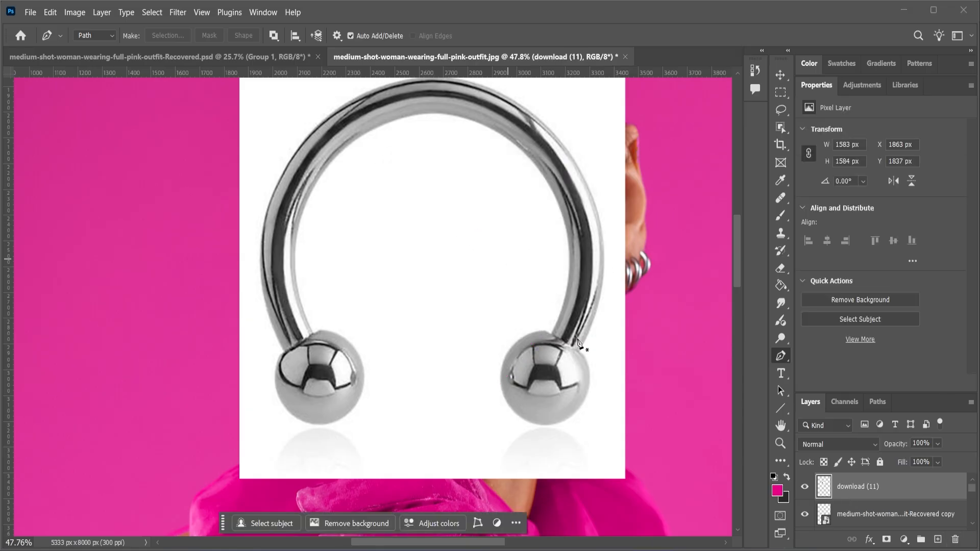
- Start a pen path around the ring's ball nearest the visible ear, ending where it meets the bar's outer edge
{"action": "left_click", "coordinate": [544, 332]}
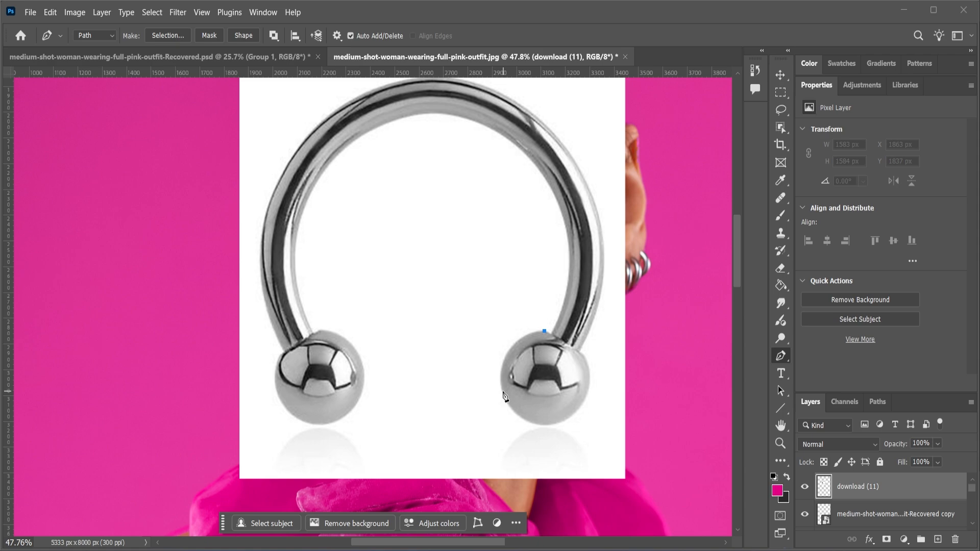
{"action": "left_click_drag", "start_coordinate": [503, 394], "coordinate": [581, 417]}
{"action": "left_click_drag", "start_coordinate": [588, 366], "coordinate": [600, 318]}
{"action": "left_click", "coordinate": [579, 352]}
- Continue the pen path along the ring's outer curved edge to the junction with the opposite ball
{"action": "scroll", "coordinate": [592, 341], "scroll_direction": "up", "scroll_amount": 1}
{"action": "left_click_drag", "start_coordinate": [460, 122], "coordinate": [292, 189]}
{"action": "left_click", "coordinate": [460, 241], "text": "alt"}
{"action": "scroll", "coordinate": [332, 265], "scroll_direction": "down", "scroll_amount": 1}
{"action": "left_click_drag", "start_coordinate": [335, 218], "coordinate": [315, 238]}
{"action": "left_click", "coordinate": [271, 274]}
{"action": "key", "text": "ctrl+z"}
{"action": "scroll", "coordinate": [306, 250], "scroll_direction": "down", "scroll_amount": 1}
{"action": "left_click_drag", "start_coordinate": [262, 356], "coordinate": [363, 380]}
{"action": "left_click", "coordinate": [284, 418]}
- Extend the pen path around the second ball to where it meets the ring's inner edge
{"action": "scroll", "coordinate": [284, 415], "scroll_direction": "down", "scroll_amount": 2}
{"action": "left_click", "coordinate": [357, 341]}
{"action": "left_click", "coordinate": [326, 320]}
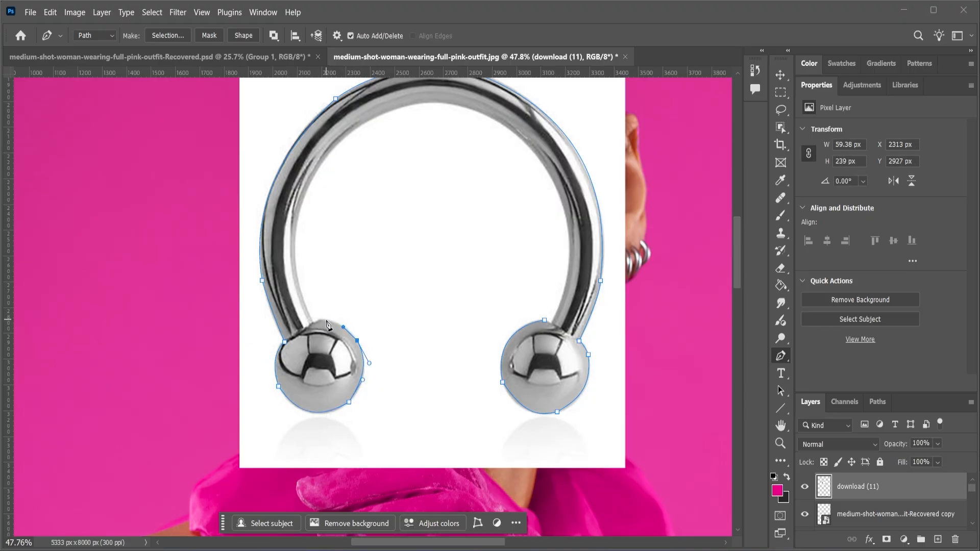
{"action": "left_click", "coordinate": [315, 322]}
- Trace the ring's inner curved edge and close the path at its starting point on the first ball
{"action": "scroll", "coordinate": [312, 326], "scroll_direction": "up", "scroll_amount": 3}
{"action": "left_click_drag", "start_coordinate": [261, 361], "coordinate": [328, 274]}
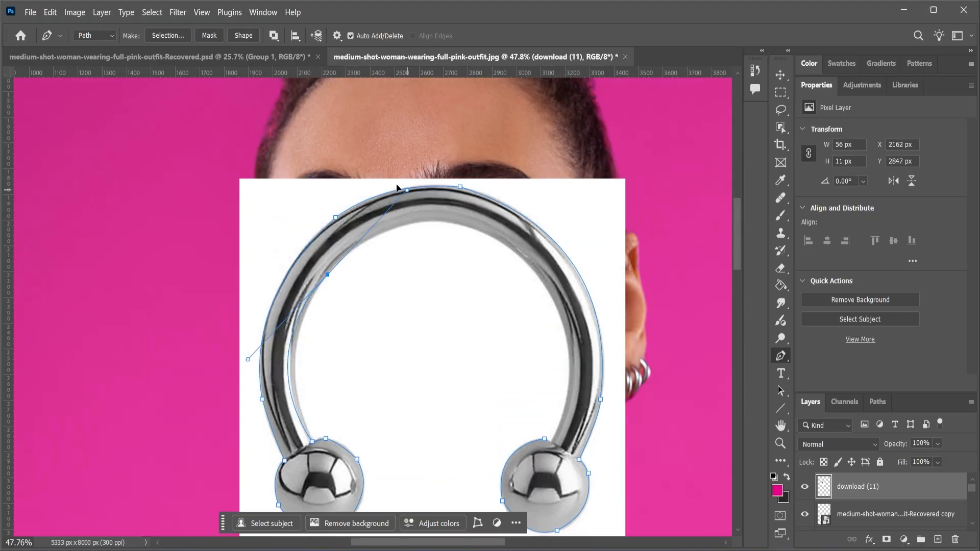
{"action": "left_click_drag", "start_coordinate": [393, 189], "coordinate": [349, 246]}
{"action": "left_click_drag", "start_coordinate": [471, 227], "coordinate": [491, 235]}
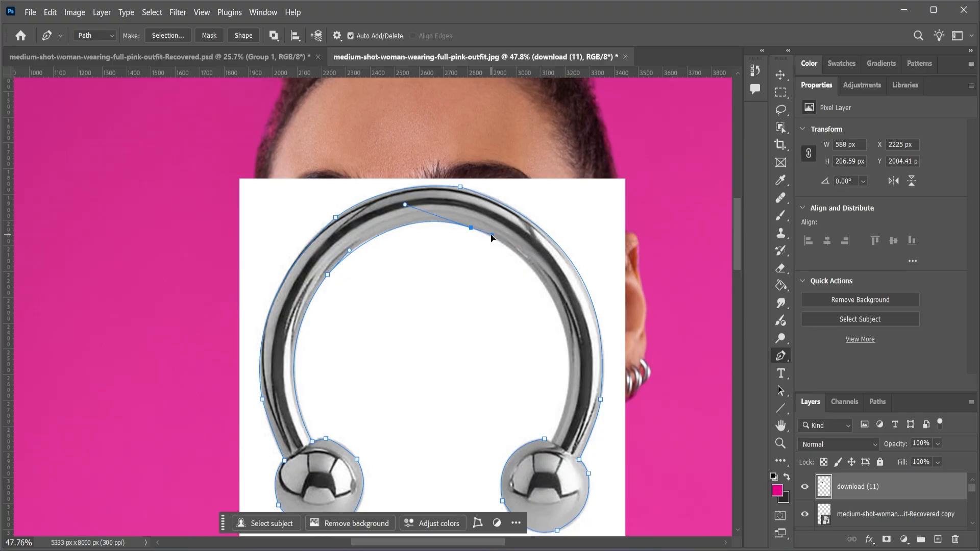
{"action": "left_click_drag", "start_coordinate": [570, 361], "coordinate": [568, 443]}
{"action": "left_click", "coordinate": [553, 447]}
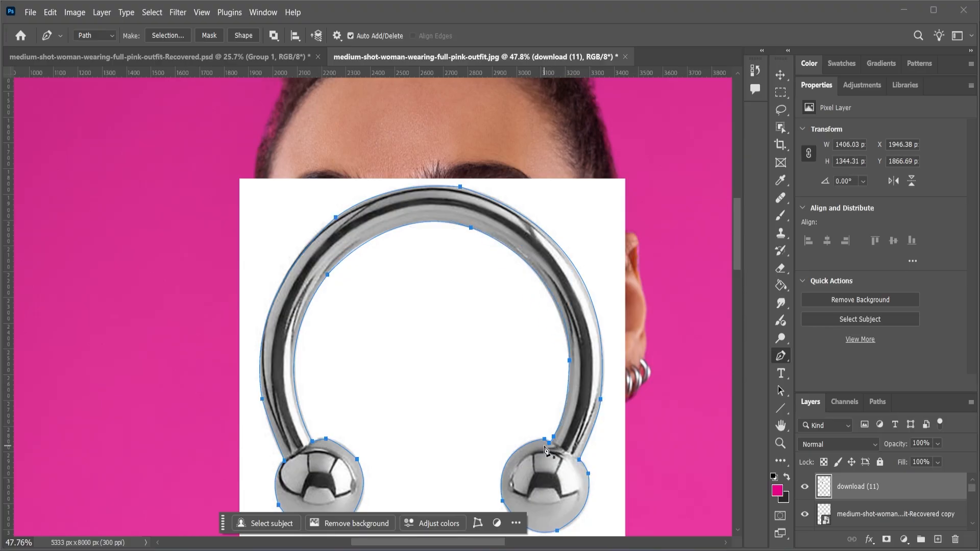
- Convert the ring path to a selection and delete the white background outside it, leaving nothing selected
{"action": "scroll", "coordinate": [499, 426], "scroll_direction": "down", "scroll_amount": 3}
{"action": "right_click", "coordinate": [484, 388]}
{"action": "left_click", "coordinate": [525, 162]}
{"action": "left_click", "coordinate": [532, 290]}
{"action": "key", "text": "ctrl+shift+i"}
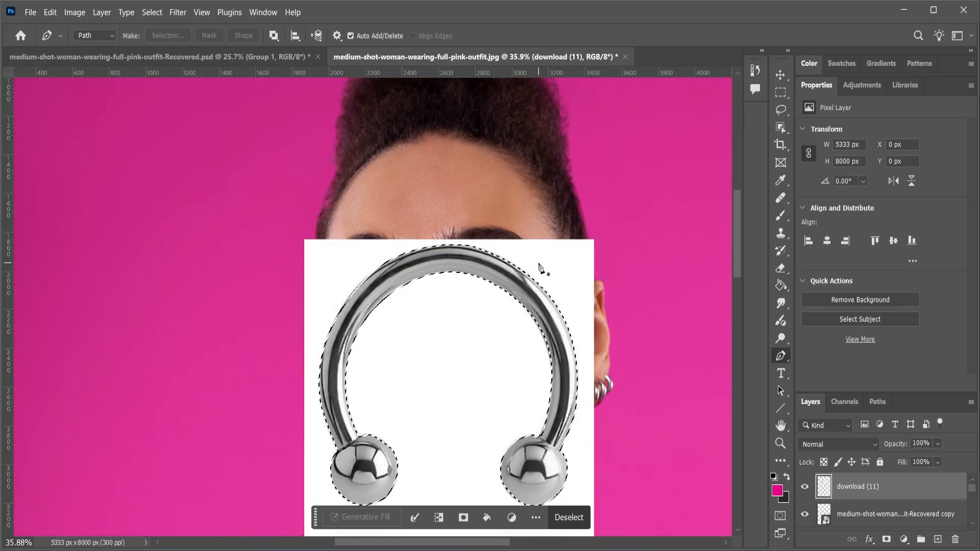
{"action": "key", "text": "Delete"}
{"action": "key", "text": "ctrl+d"}
- Add a Curves adjustment with a point at input 69, output 50, and clip it to the ring layer
{"action": "scroll", "coordinate": [357, 333], "scroll_direction": "down", "scroll_amount": 7}
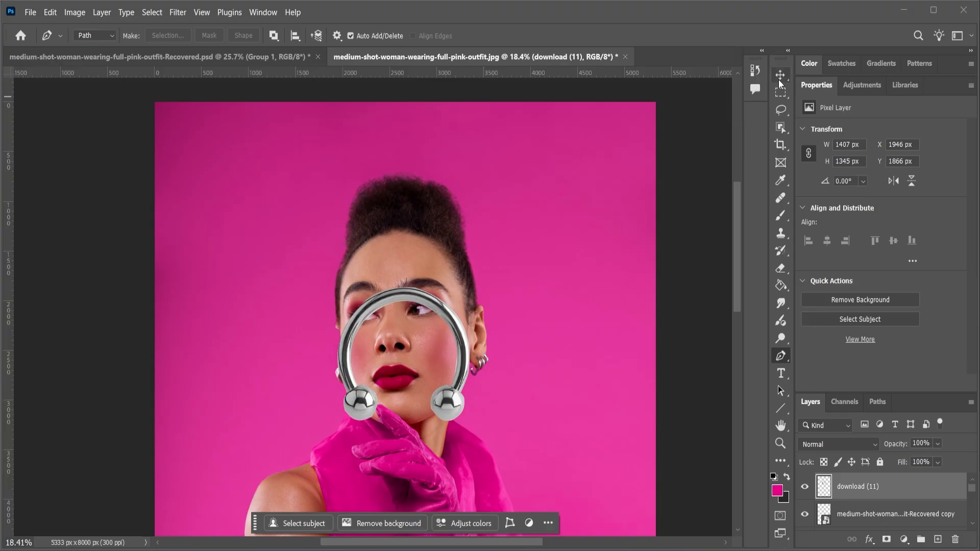
{"action": "left_click", "coordinate": [780, 78]}
{"action": "scroll", "coordinate": [402, 333], "scroll_direction": "up", "scroll_amount": 5}
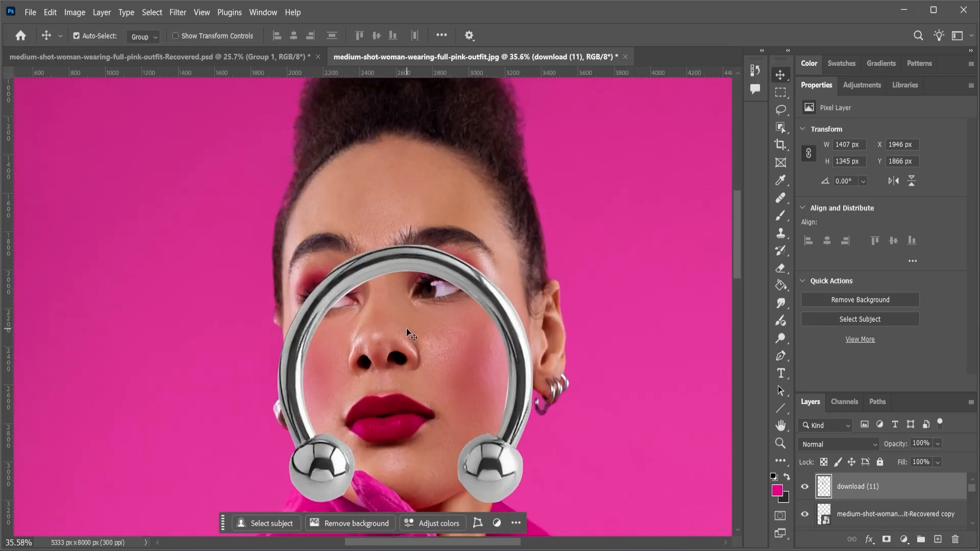
{"action": "scroll", "coordinate": [406, 328], "scroll_direction": "down", "scroll_amount": 3}
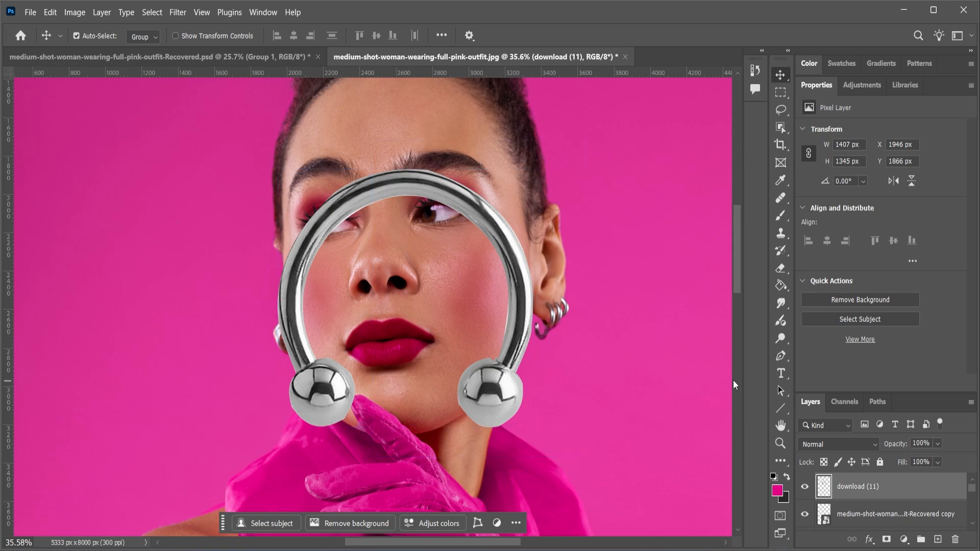
{"action": "left_click", "coordinate": [860, 86]}
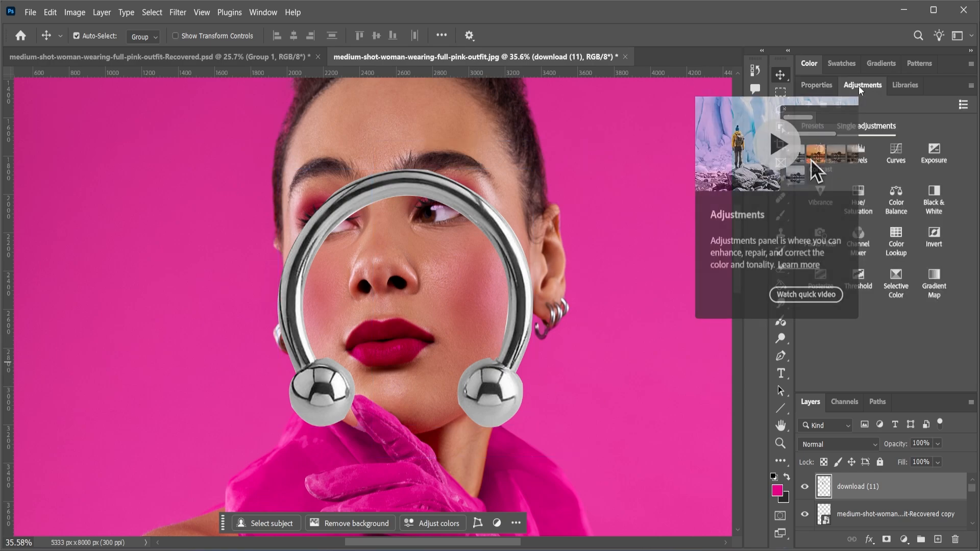
{"action": "left_click", "coordinate": [895, 161]}
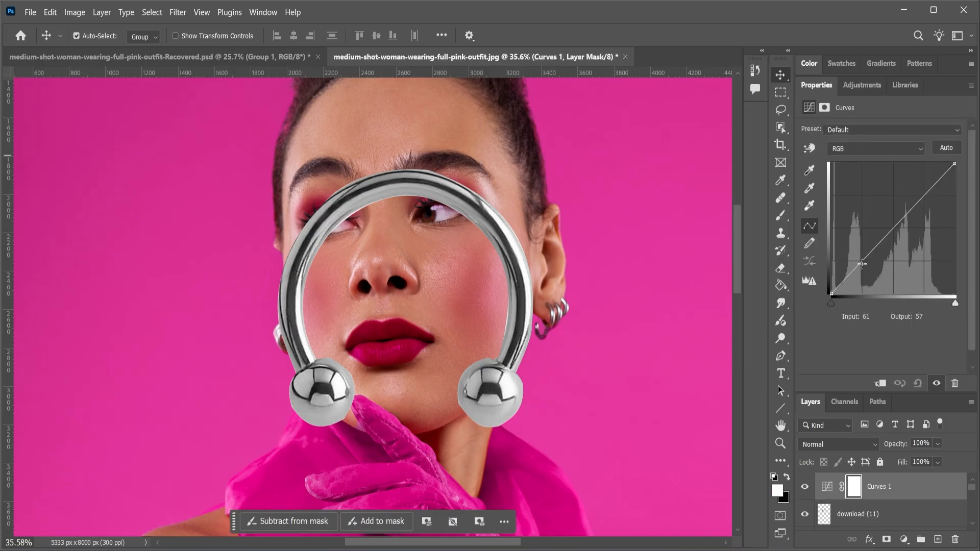
{"action": "left_click_drag", "start_coordinate": [862, 264], "coordinate": [865, 268]}
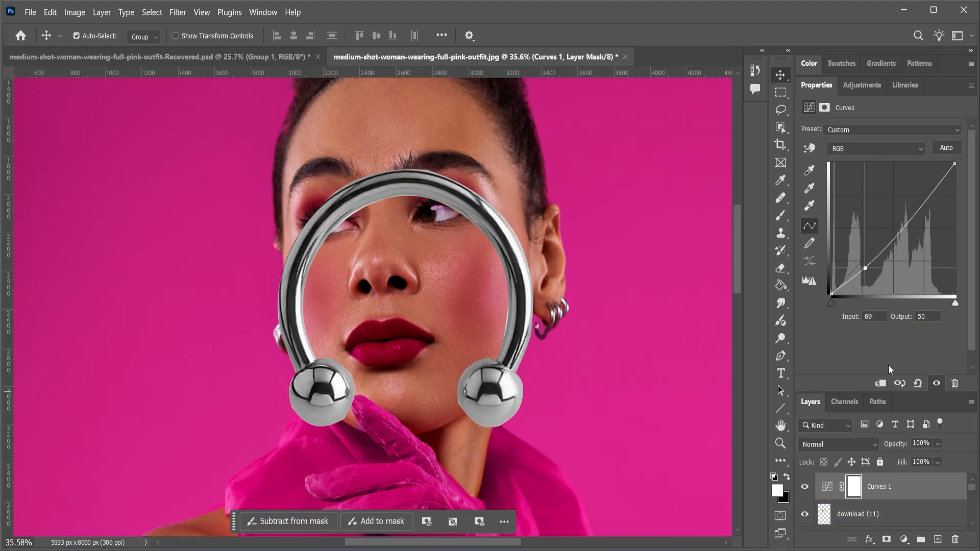
{"action": "left_click", "coordinate": [846, 517]}
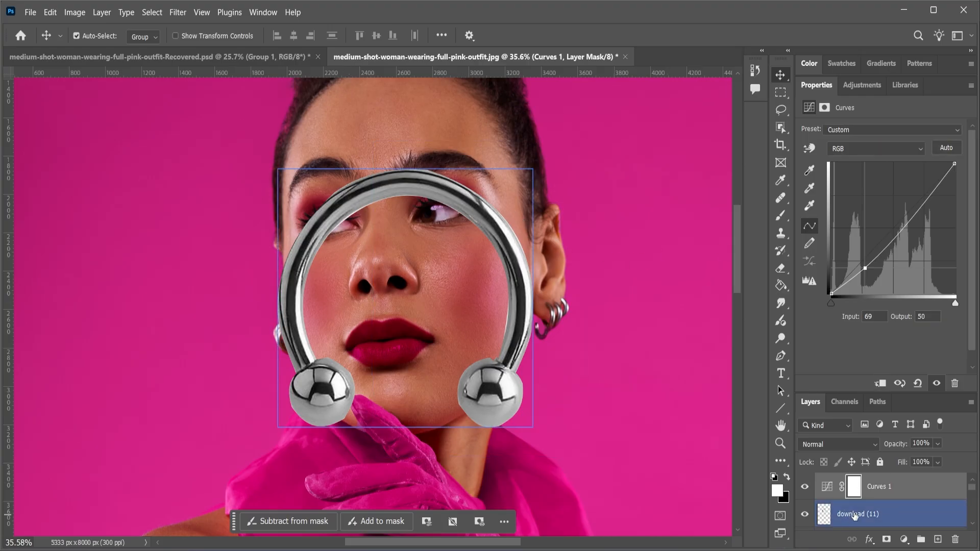
{"action": "left_click", "coordinate": [880, 387]}
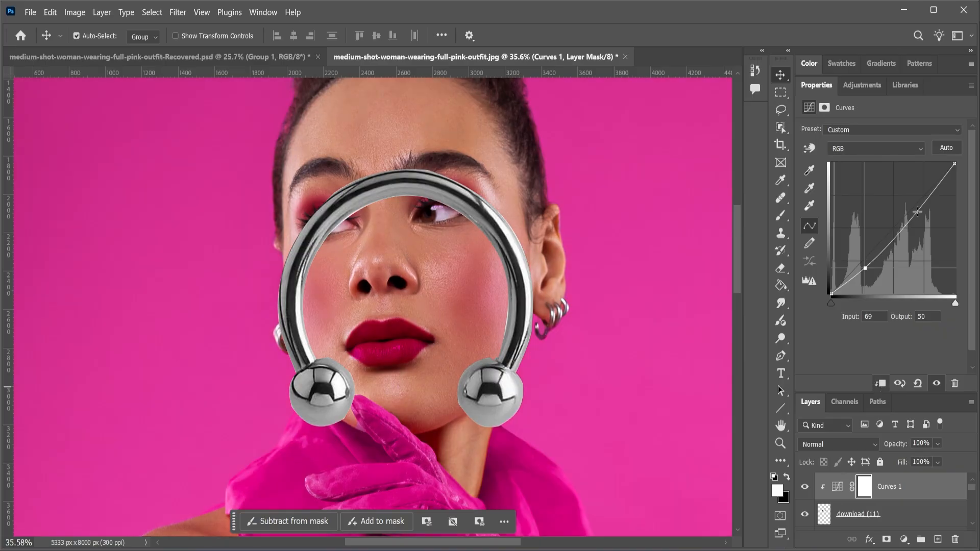
- Increase the ring's contrast with Curves points at input 87, output 37 and input 158, output 150, and compare it with the unadjusted ring
{"action": "left_click_drag", "start_coordinate": [917, 211], "coordinate": [904, 211]}
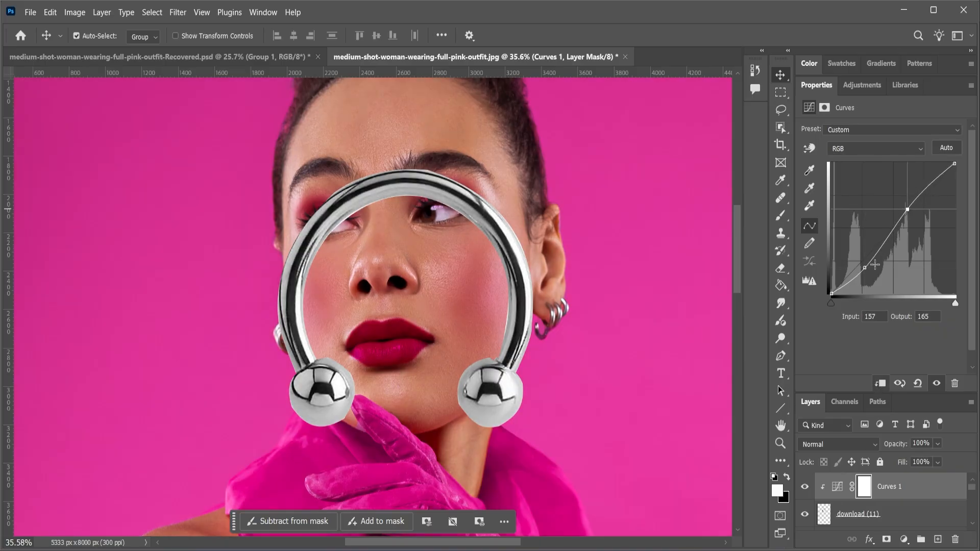
{"action": "left_click_drag", "start_coordinate": [875, 264], "coordinate": [874, 276]}
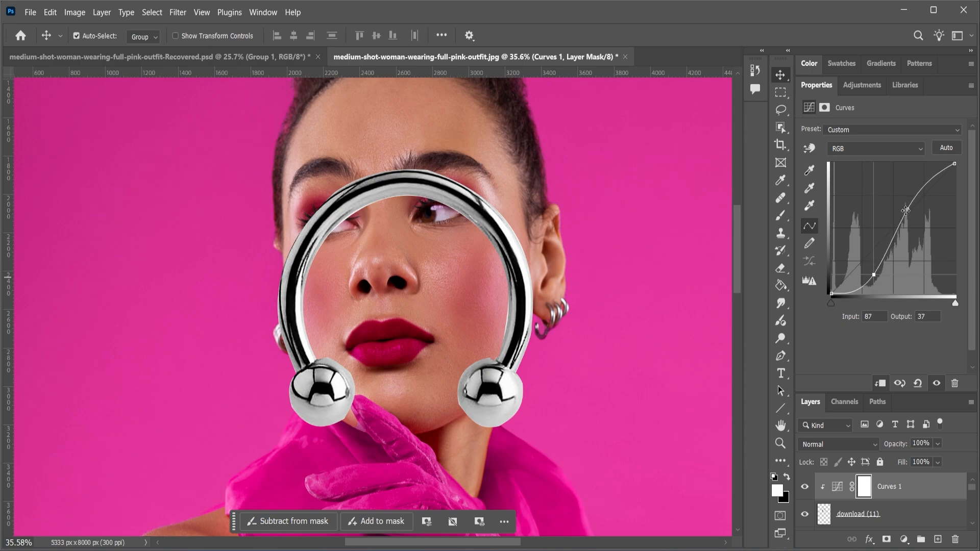
{"action": "left_click_drag", "start_coordinate": [905, 210], "coordinate": [908, 218]}
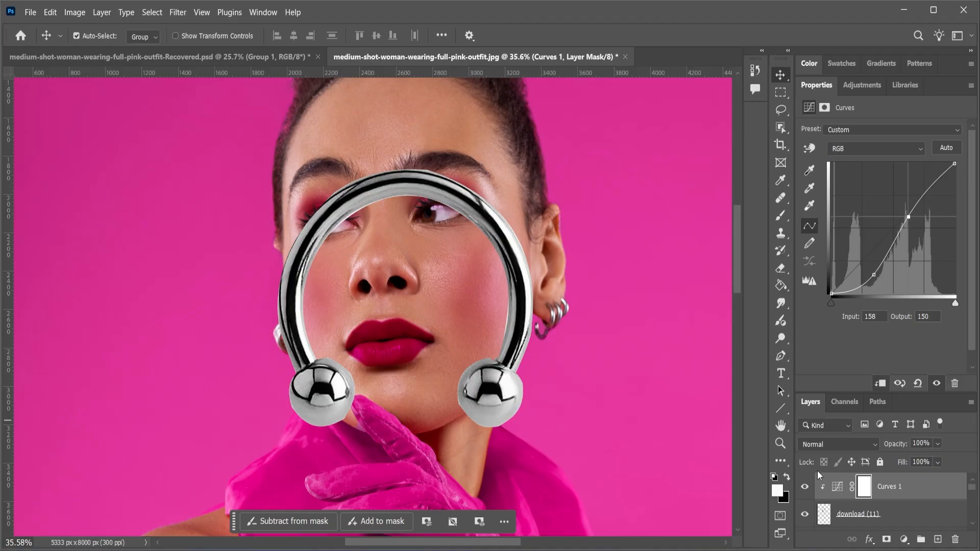
{"action": "left_click", "coordinate": [806, 489]}
{"action": "left_click", "coordinate": [806, 489]}
{"action": "left_click", "coordinate": [807, 490]}
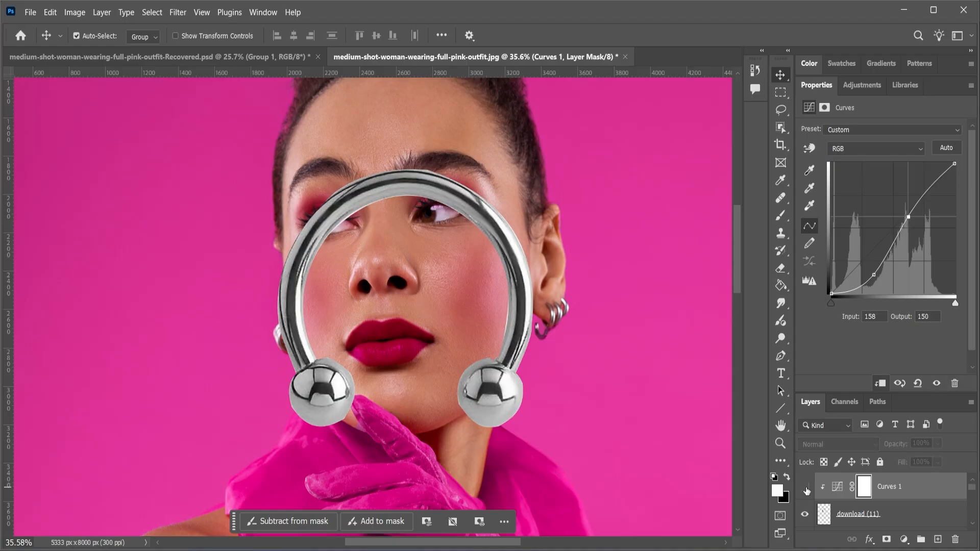
{"action": "left_click", "coordinate": [806, 489]}
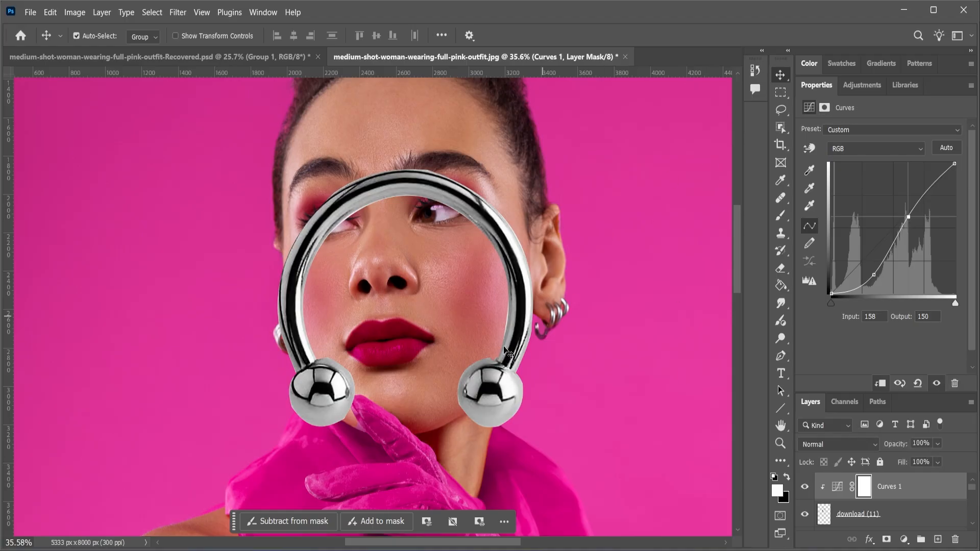
- Transform the ring layer, scaling it to 8.60%, rotating it to 176.63°, and placing it on the septum between the nostrils
{"action": "scroll", "coordinate": [507, 351], "scroll_direction": "down", "scroll_amount": 3}
{"action": "left_click", "coordinate": [507, 363]}
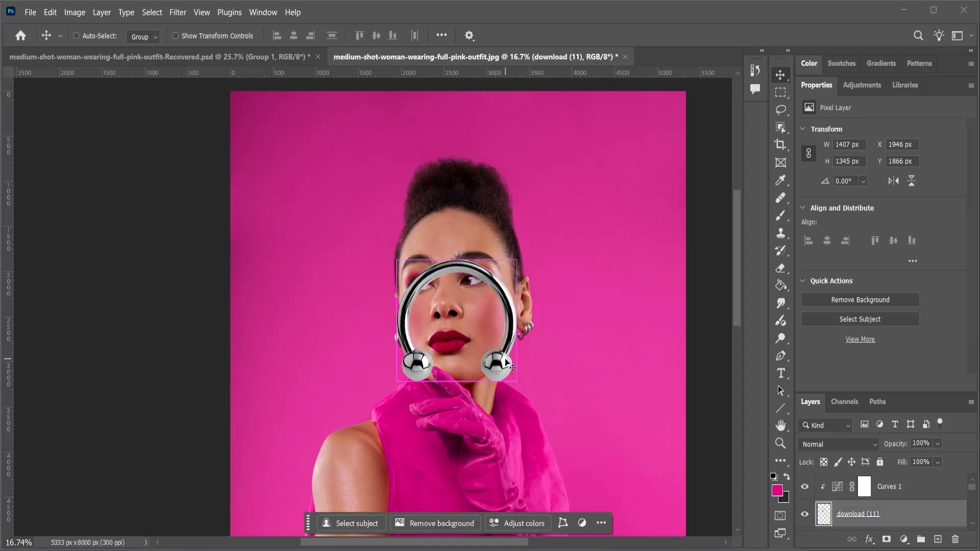
{"action": "key", "text": "ctrl"}
{"action": "key", "text": "ctrl+t"}
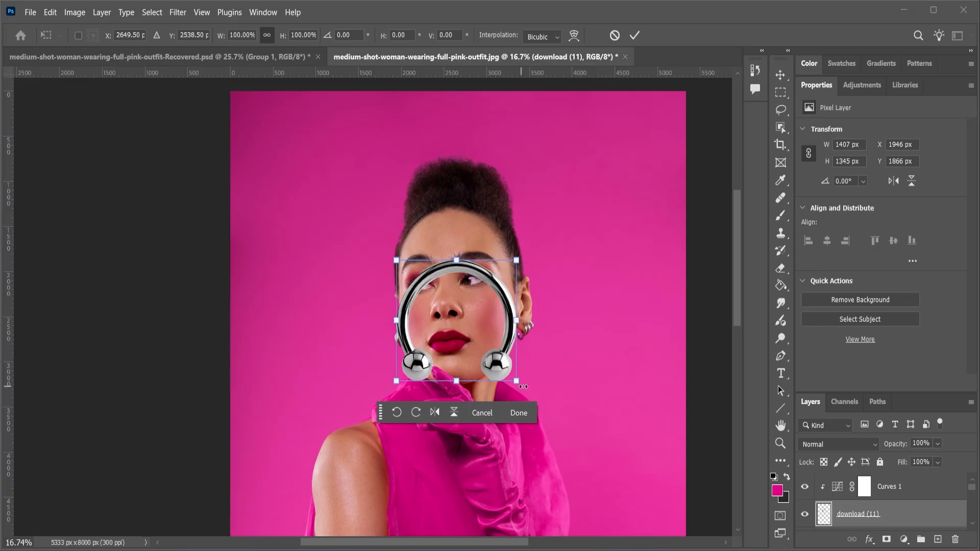
{"action": "left_click_drag", "start_coordinate": [524, 387], "coordinate": [404, 297]}
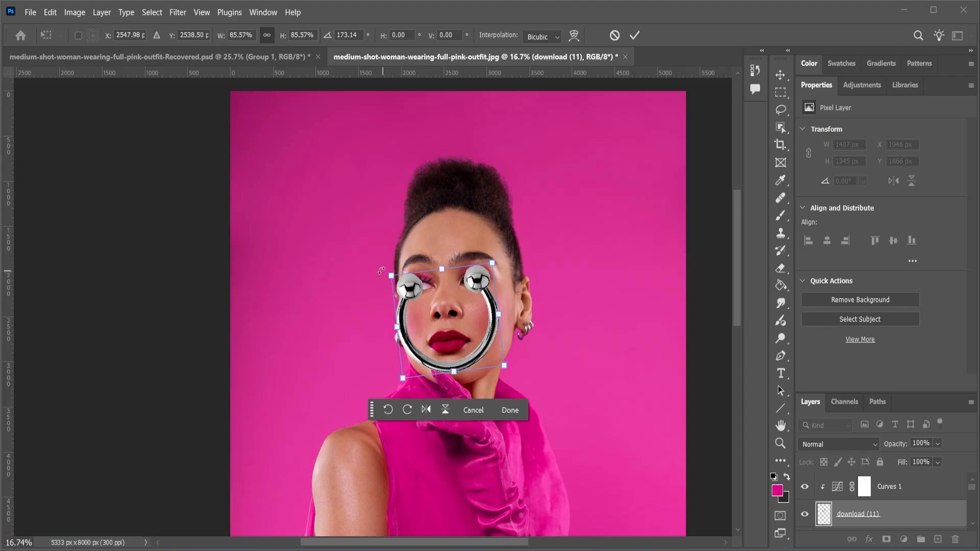
{"action": "left_click_drag", "start_coordinate": [379, 270], "coordinate": [450, 308]}
{"action": "scroll", "coordinate": [452, 316], "scroll_direction": "up", "scroll_amount": 5}
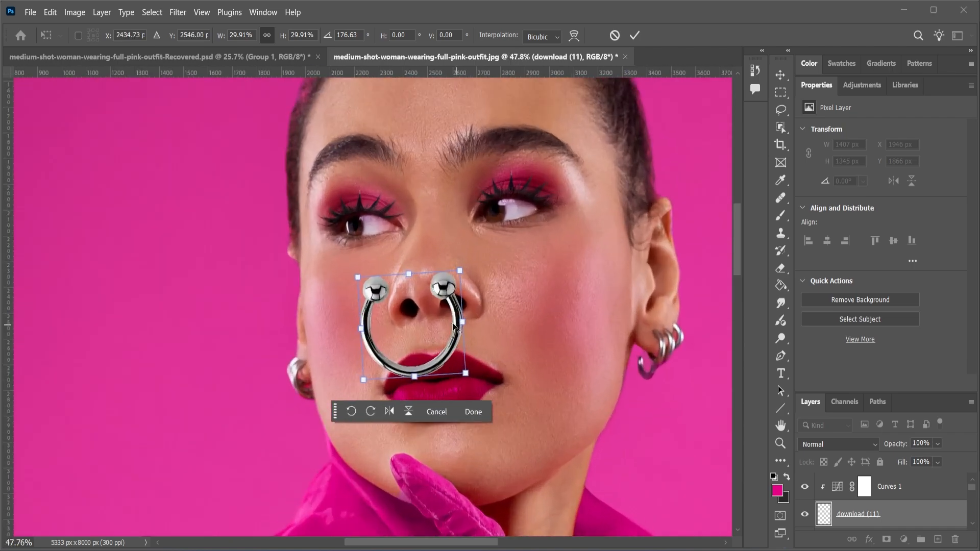
{"action": "left_click_drag", "start_coordinate": [326, 260], "coordinate": [440, 297]}
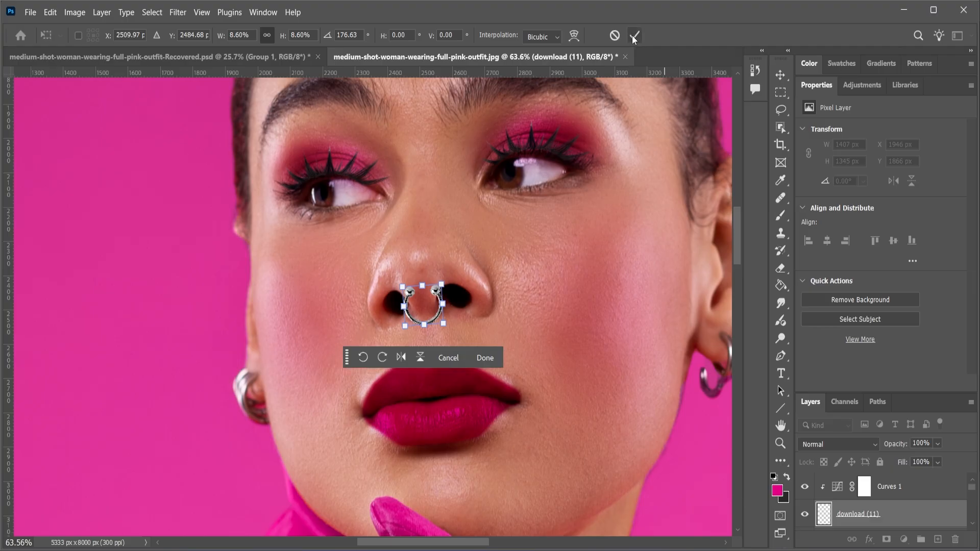
{"action": "left_click", "coordinate": [634, 36]}
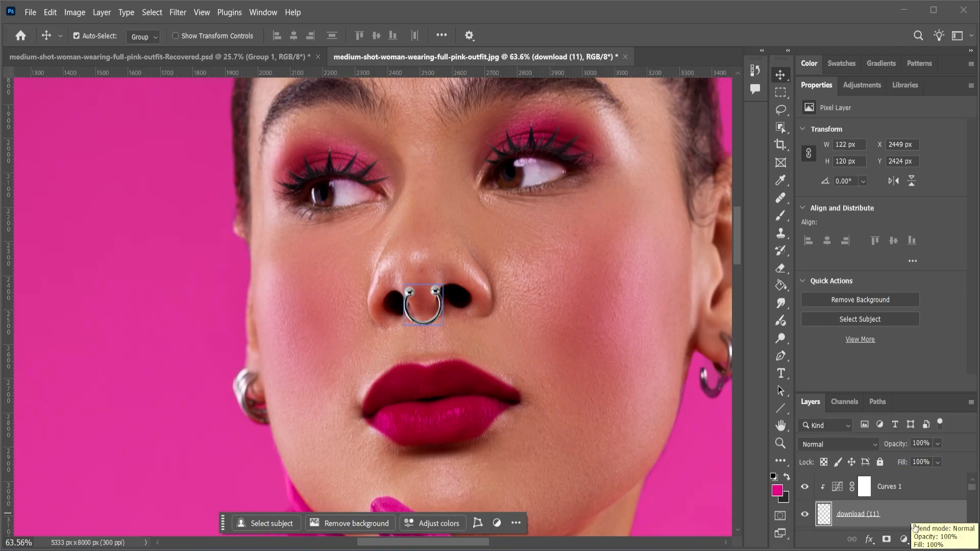
- Add a layer mask to the ring layer and set up a black brush with 100% hardness
{"action": "left_click", "coordinate": [887, 540]}
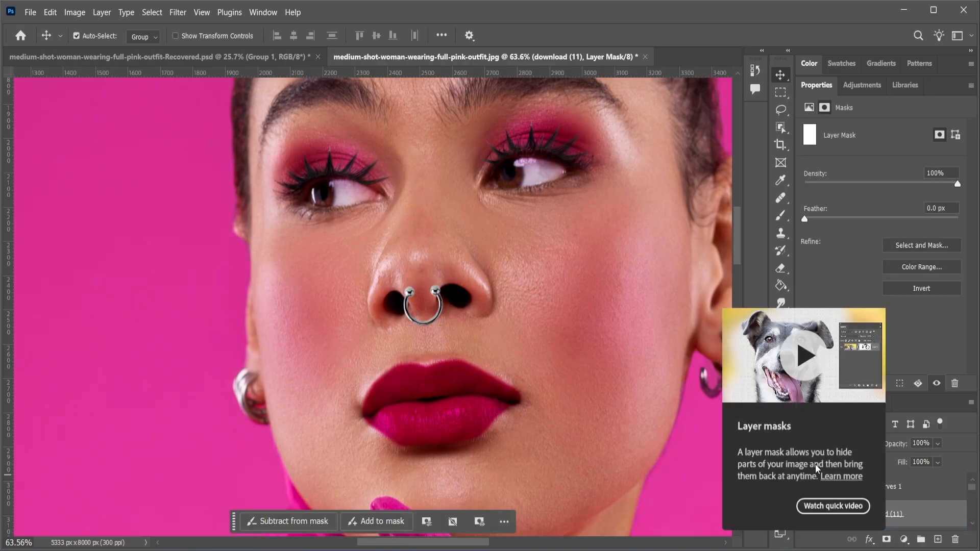
{"action": "left_click", "coordinate": [781, 215]}
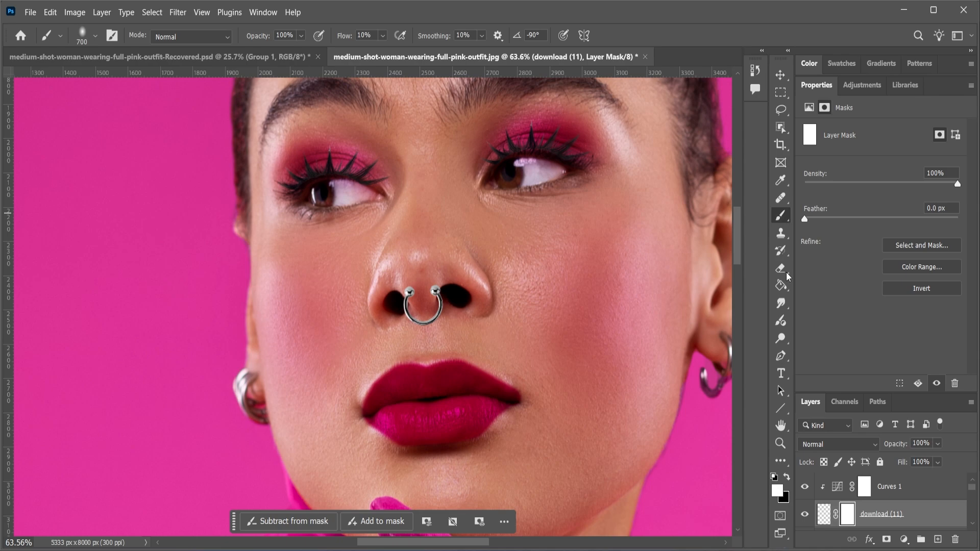
{"action": "left_click", "coordinate": [787, 478]}
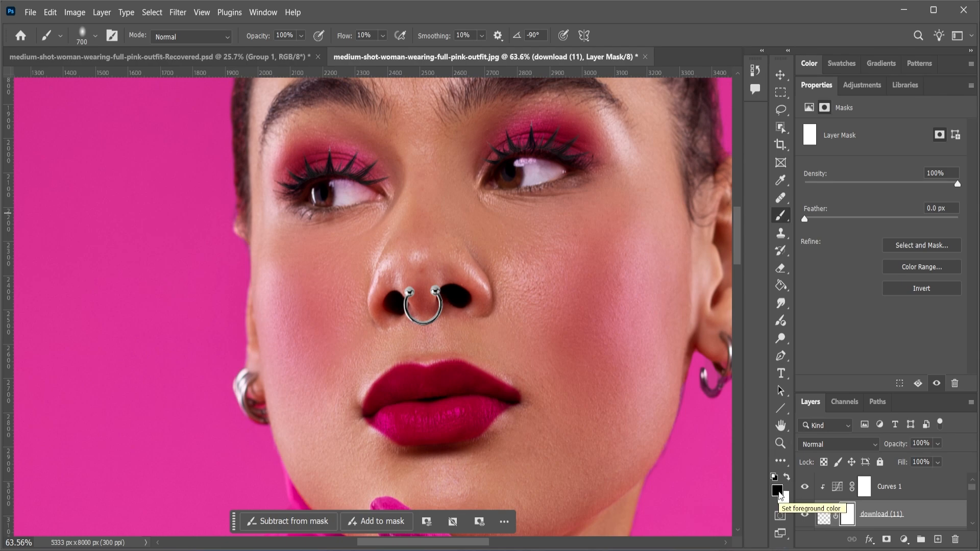
{"action": "left_click", "coordinate": [778, 491]}
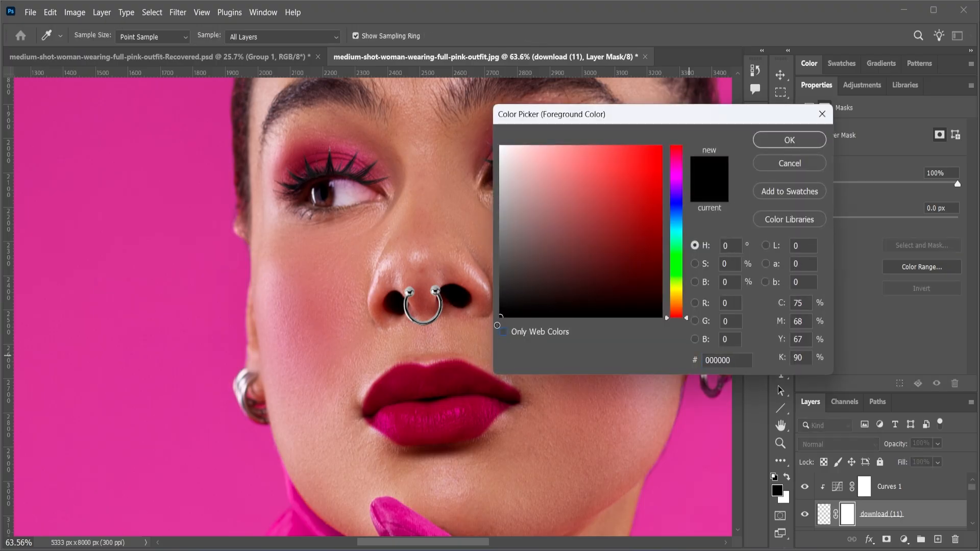
{"action": "left_click", "coordinate": [781, 139]}
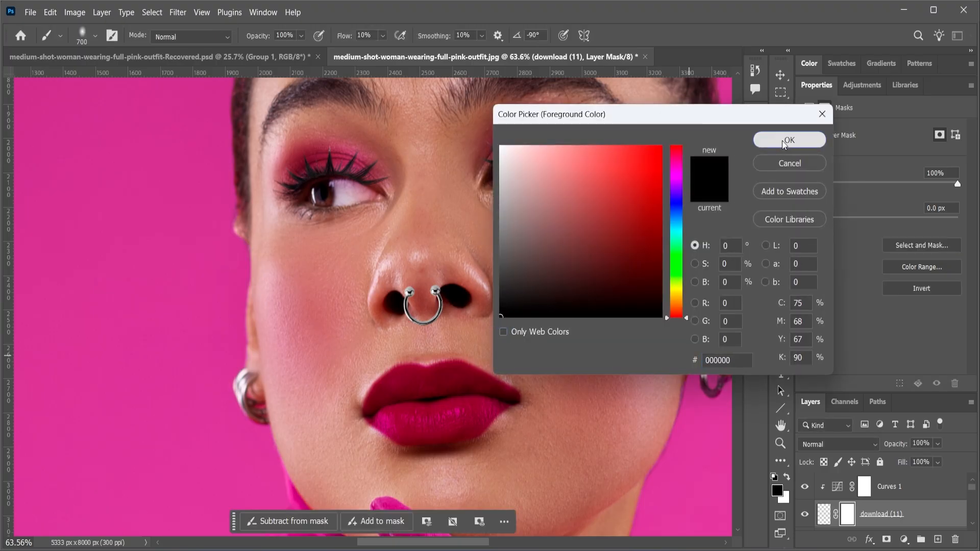
{"action": "left_click", "coordinate": [96, 36]}
{"action": "mouse_move", "coordinate": [52, 83]}
{"action": "left_mouse_down"}
{"action": "mouse_move", "coordinate": [78, 87]}
{"action": "mouse_move", "coordinate": [87, 112]}
{"action": "mouse_move", "coordinate": [155, 111]}
{"action": "left_mouse_up"}
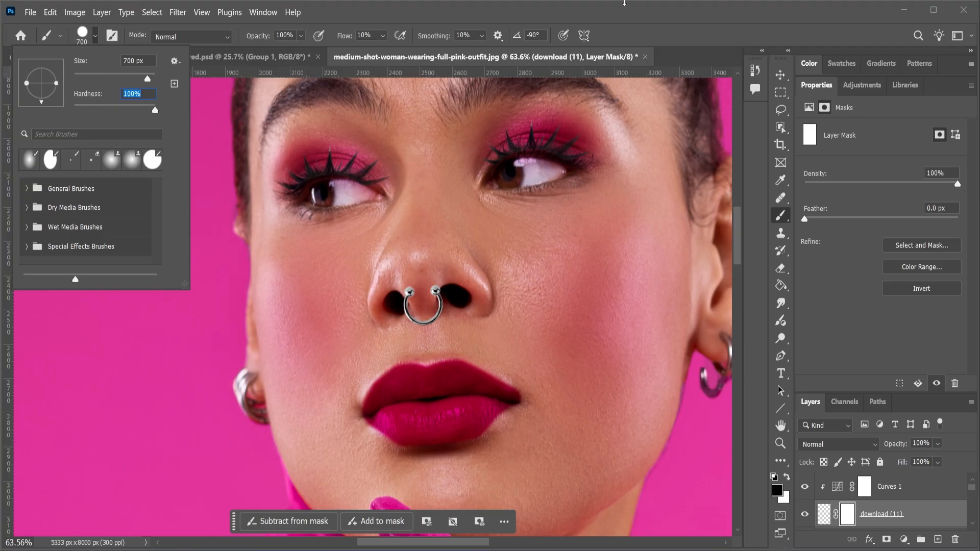
{"action": "left_click", "coordinate": [642, 5]}
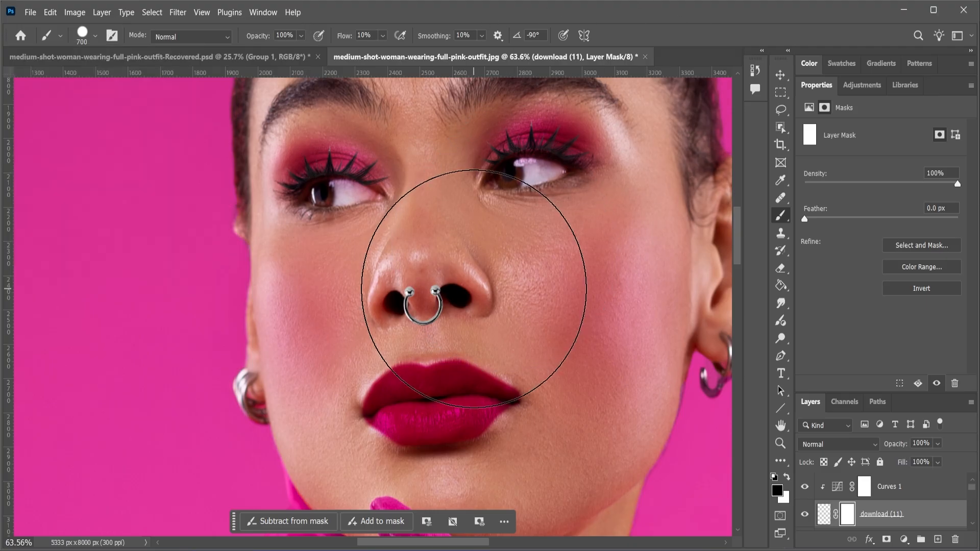
- Reduce the mask brush to 70 px for working closely around the ring on the nose
{"action": "key", "text": "bracketleft"}
{"action": "key", "text": "bracketleft"}
{"action": "key", "text": "bracketleft"}
{"action": "key", "text": "bracketleft"}
{"action": "key", "text": "bracketleft"}
{"action": "key", "text": "bracketleft"}
{"action": "key", "text": "bracketleft"}
{"action": "key", "text": "bracketleft"}
{"action": "key", "text": "bracketleft"}
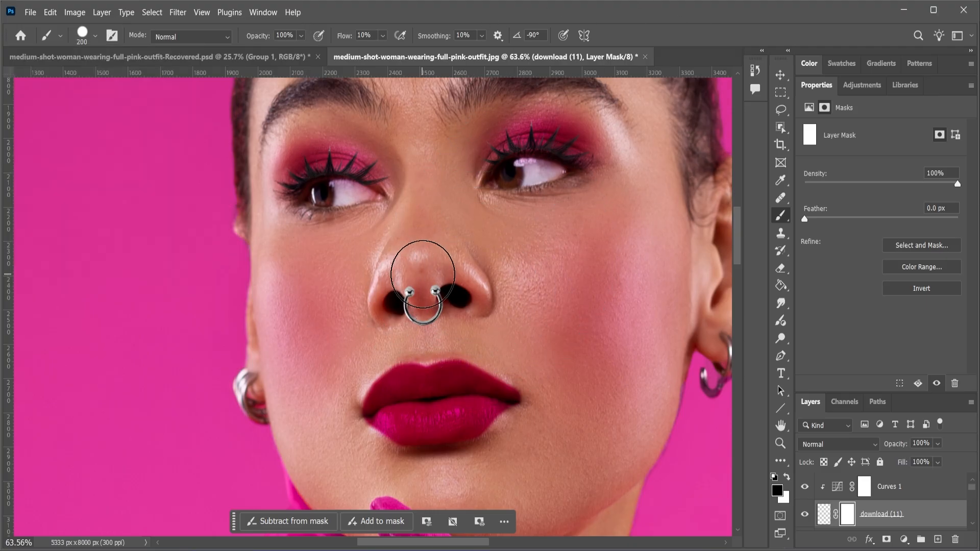
{"action": "key", "text": "bracketleft"}
{"action": "scroll", "coordinate": [423, 275], "scroll_direction": "up", "scroll_amount": 5}
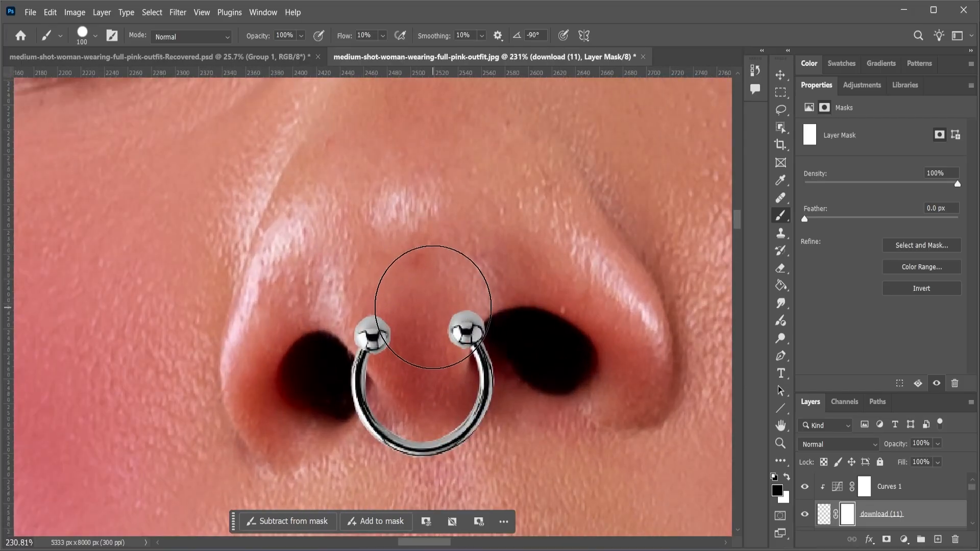
{"action": "key", "text": "alt"}
{"action": "key", "text": "bracketleft"}
{"action": "key", "text": "bracketleft"}
{"action": "key", "text": "bracketleft"}
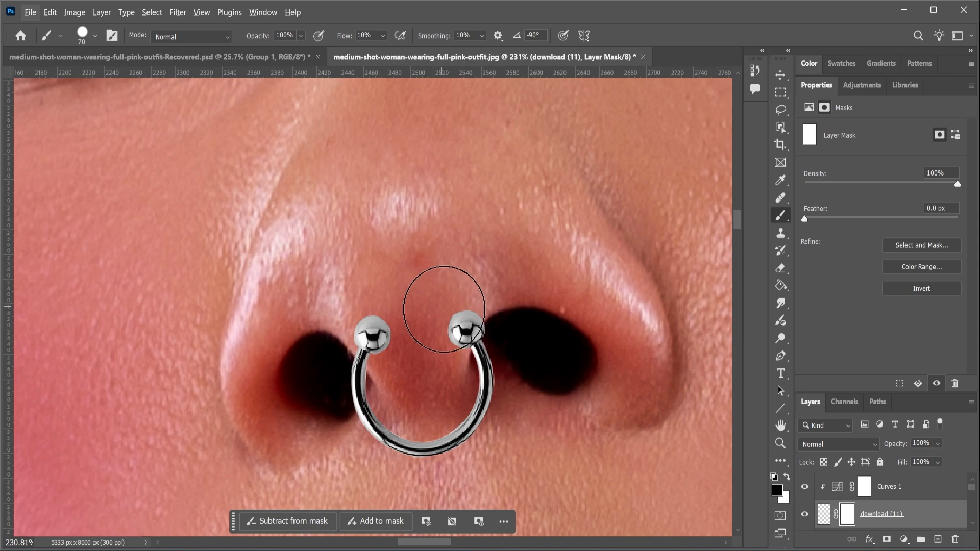
{"action": "key", "text": "alt"}
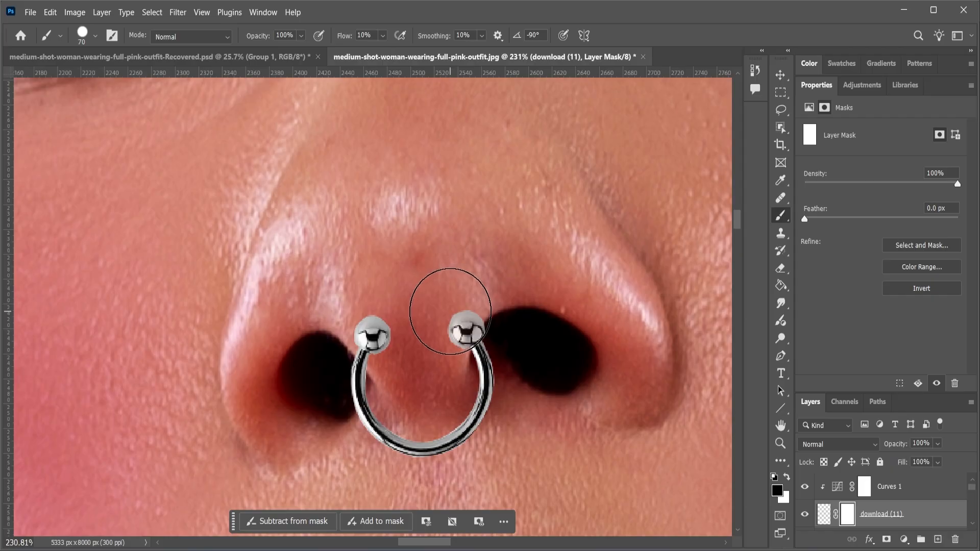
- Set the brush flow to 100% and mask out the two balls at the ring's ends
{"action": "left_click", "coordinate": [384, 36]}
{"action": "left_click_drag", "start_coordinate": [393, 50], "coordinate": [442, 53]}
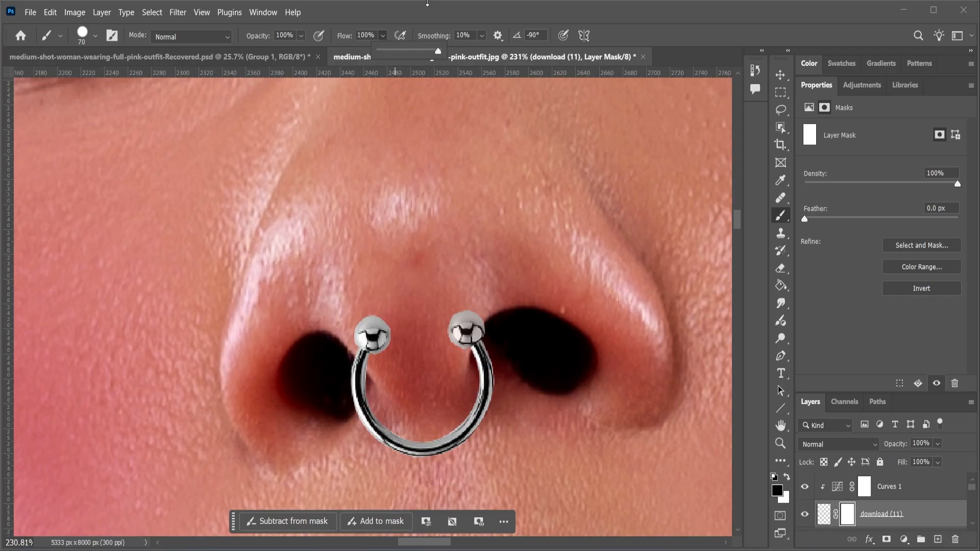
{"action": "left_click", "coordinate": [428, 9]}
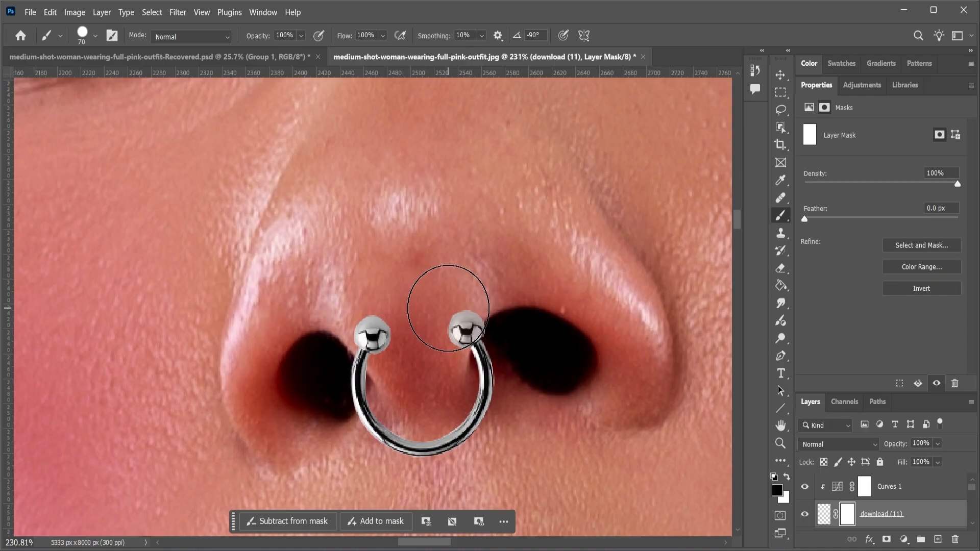
{"action": "left_click_drag", "start_coordinate": [448, 308], "coordinate": [447, 306]}
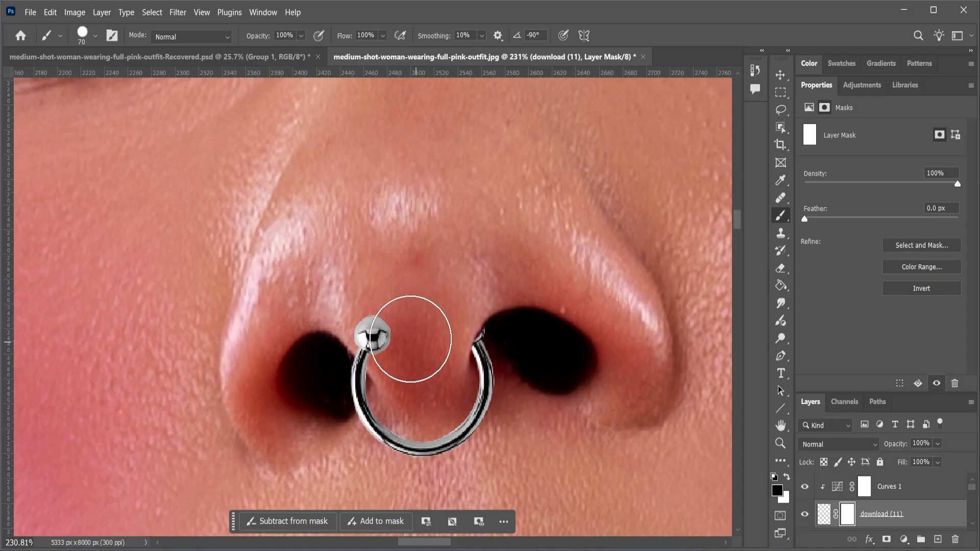
{"action": "left_click", "coordinate": [384, 323]}
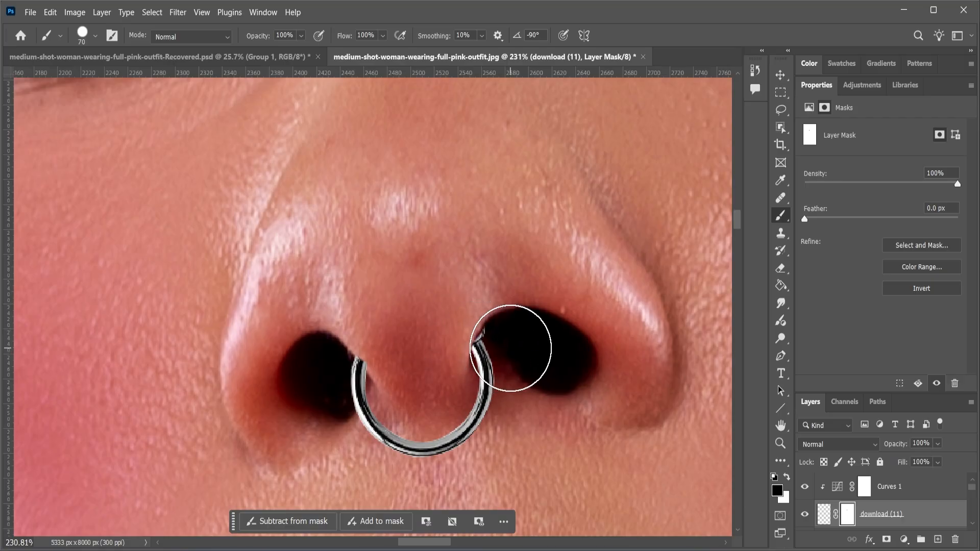
- Restore the ring's end beside the right-hand nostril by painting white on the mask with a 50 px brush
{"action": "key", "text": "bracketleft"}
{"action": "key", "text": "bracketleft"}
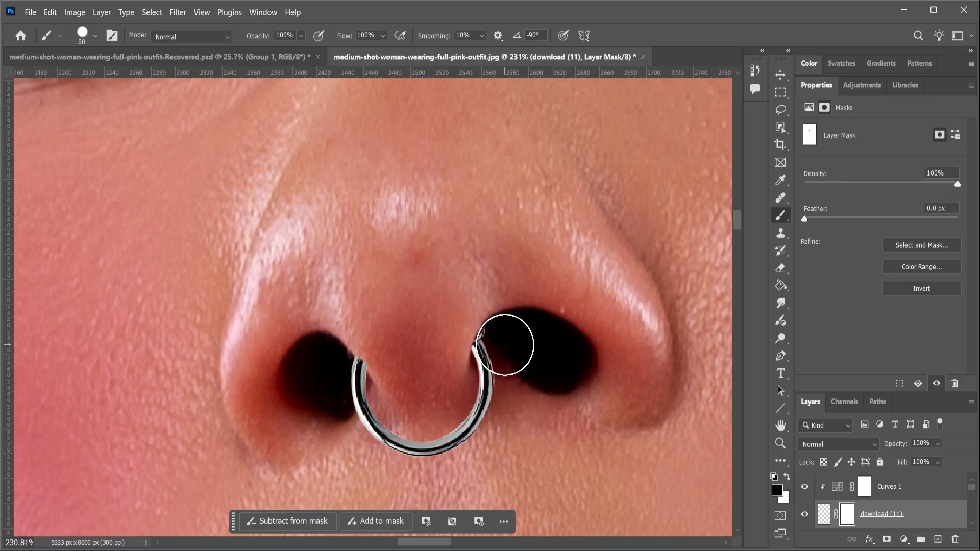
{"action": "key", "text": "x"}
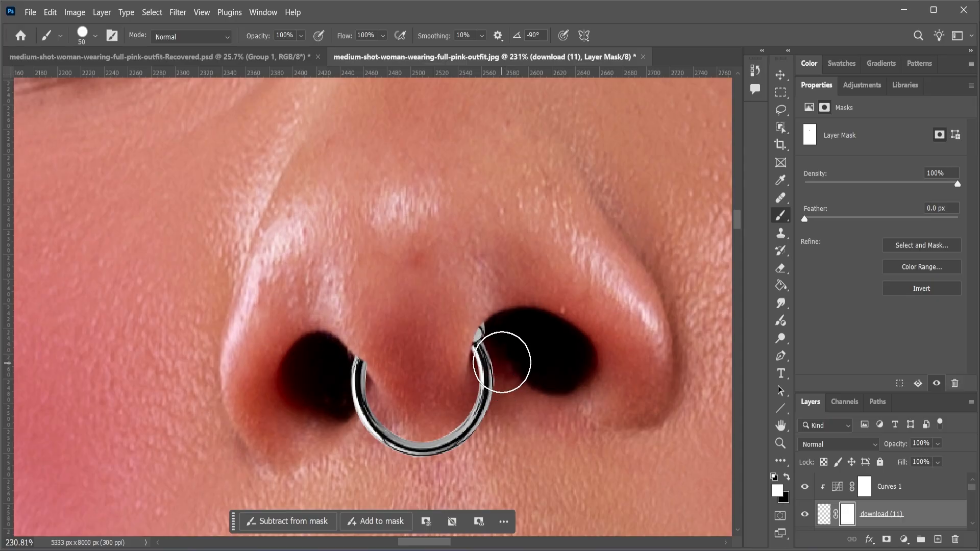
{"action": "left_click_drag", "start_coordinate": [502, 353], "coordinate": [536, 376]}
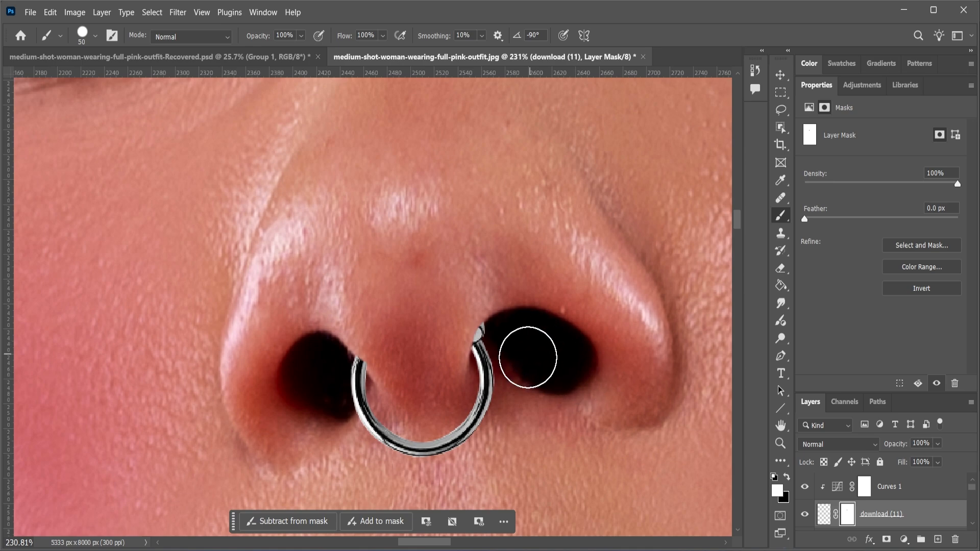
{"action": "left_click_drag", "start_coordinate": [501, 354], "coordinate": [501, 351]}
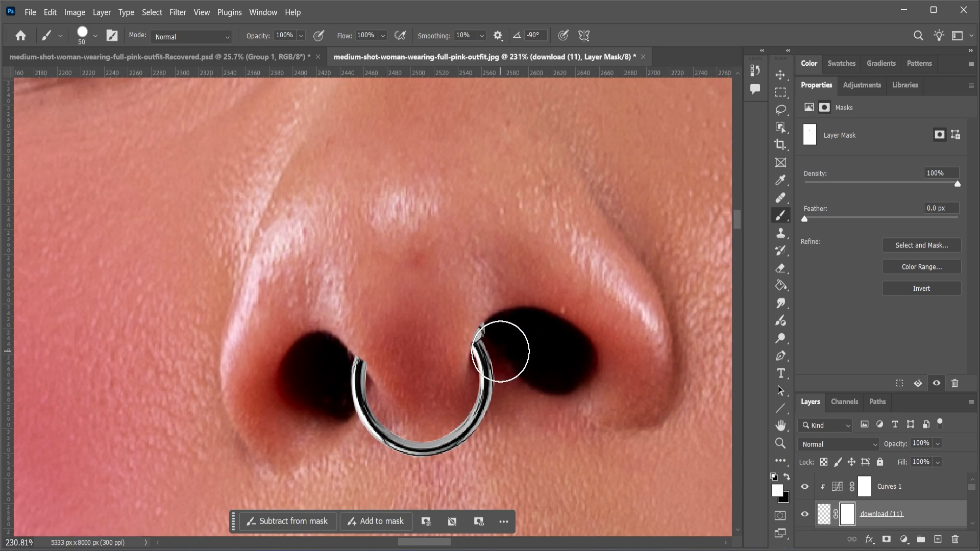
{"action": "left_click", "coordinate": [786, 478]}
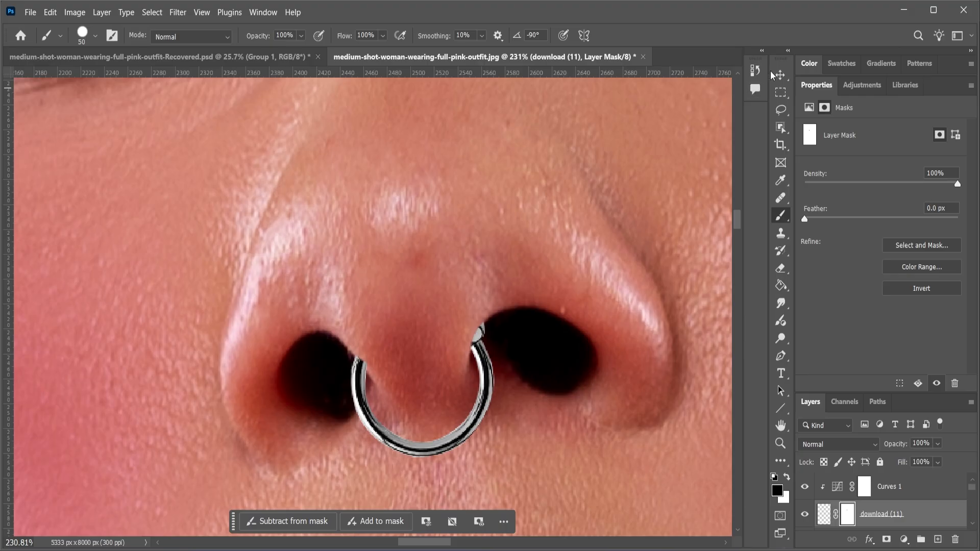
{"action": "left_click", "coordinate": [784, 78]}
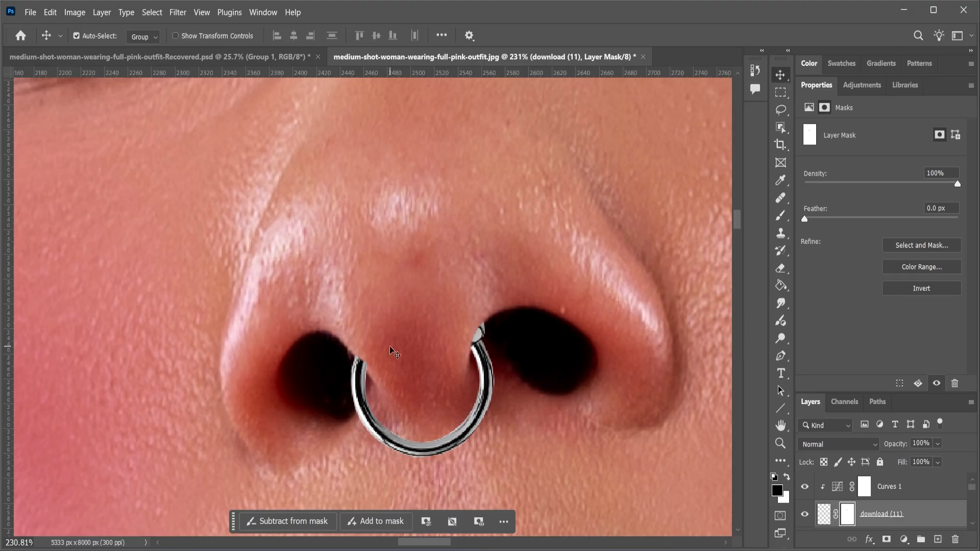
- Group all layers from Curves 1 down to Shape 1, and compare the portrait with the group hidden and shown
{"action": "scroll", "coordinate": [395, 352], "scroll_direction": "down", "scroll_amount": 10}
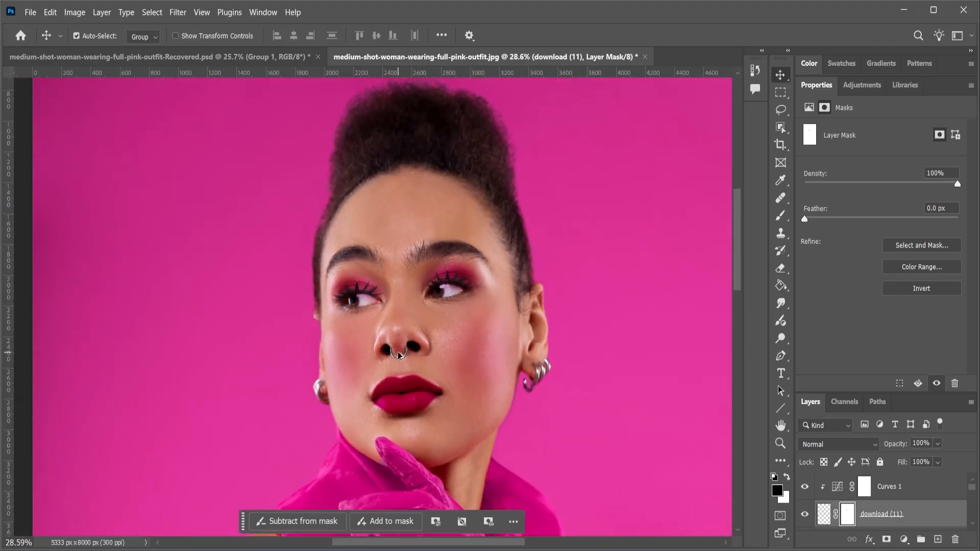
{"action": "scroll", "coordinate": [399, 355], "scroll_direction": "down", "scroll_amount": 3}
{"action": "scroll", "coordinate": [402, 396], "scroll_direction": "down", "scroll_amount": 3}
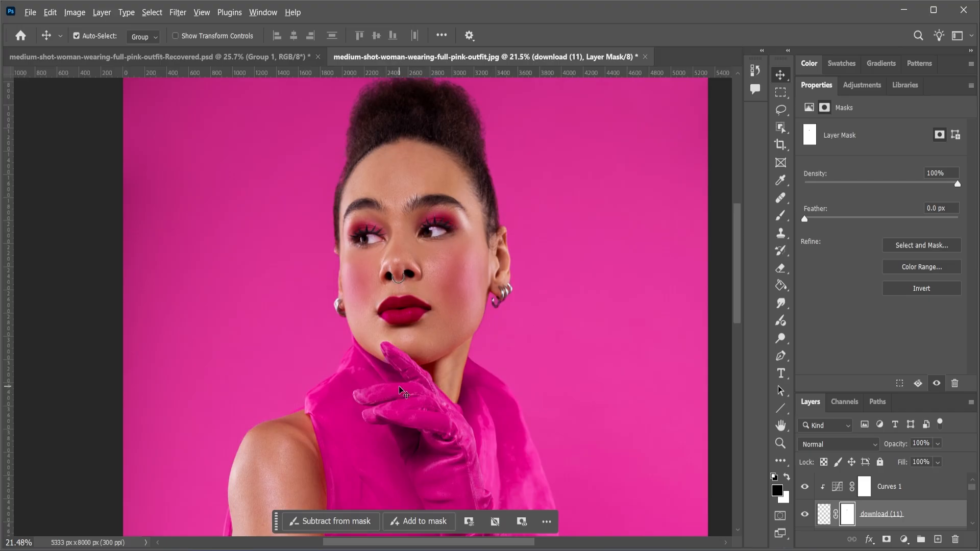
{"action": "scroll", "coordinate": [403, 393], "scroll_direction": "down", "scroll_amount": 1}
{"action": "scroll", "coordinate": [404, 393], "scroll_direction": "down", "scroll_amount": 1}
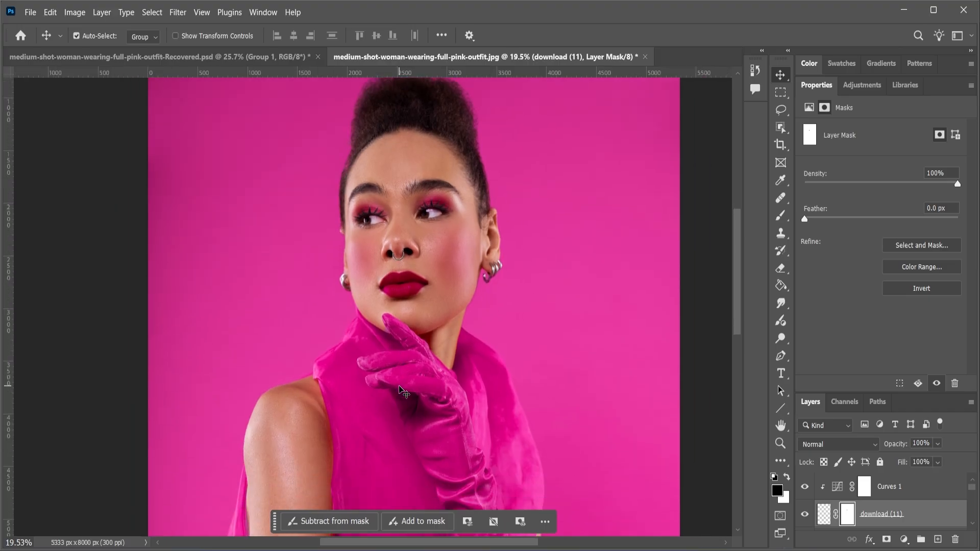
{"action": "double_click", "coordinate": [816, 85]}
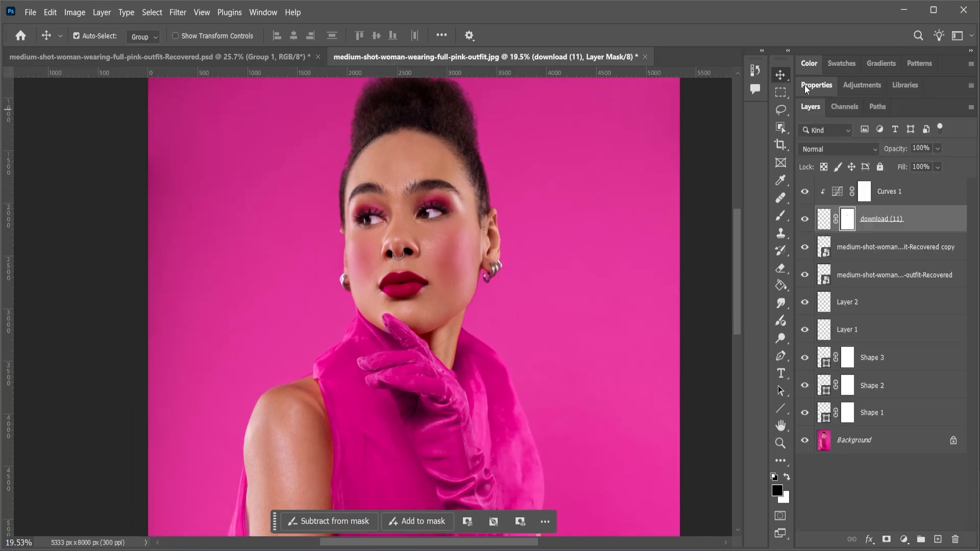
{"action": "left_click", "coordinate": [899, 192]}
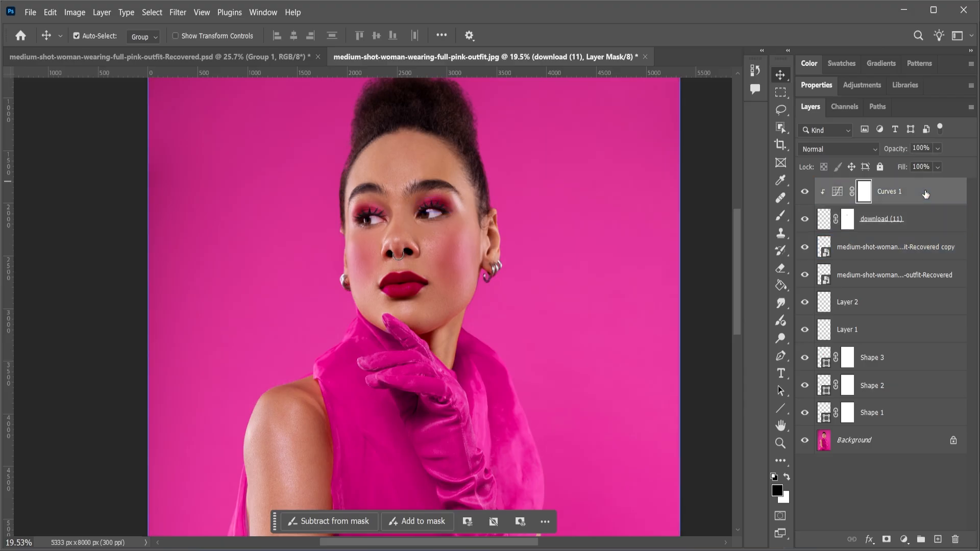
{"action": "left_click", "coordinate": [909, 418], "text": "shift"}
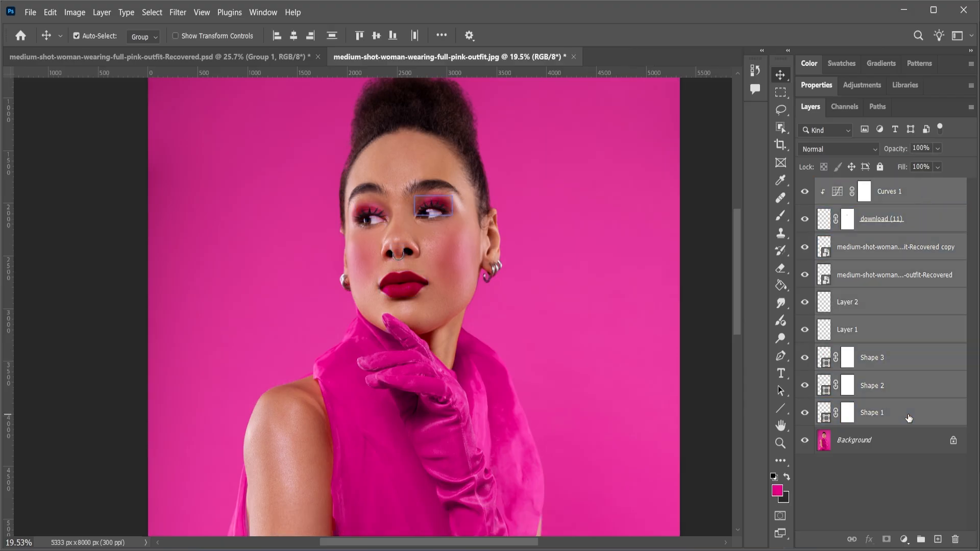
{"action": "left_click", "coordinate": [921, 540]}
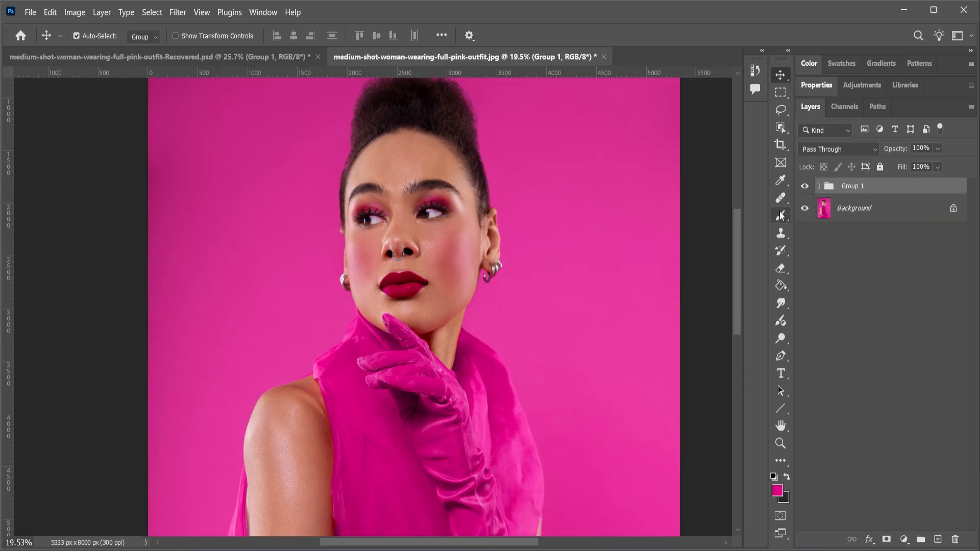
{"action": "left_click", "coordinate": [805, 188]}
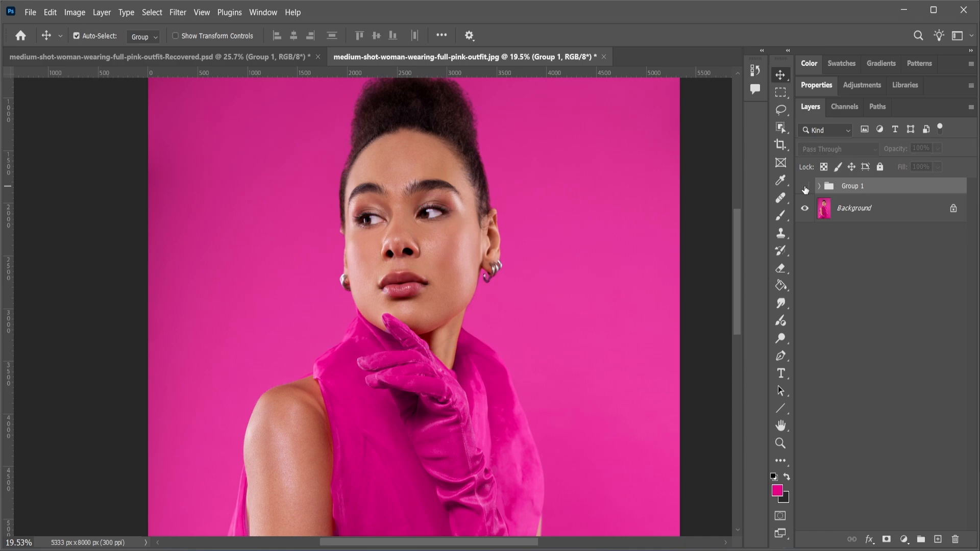
{"action": "left_click", "coordinate": [806, 188]}
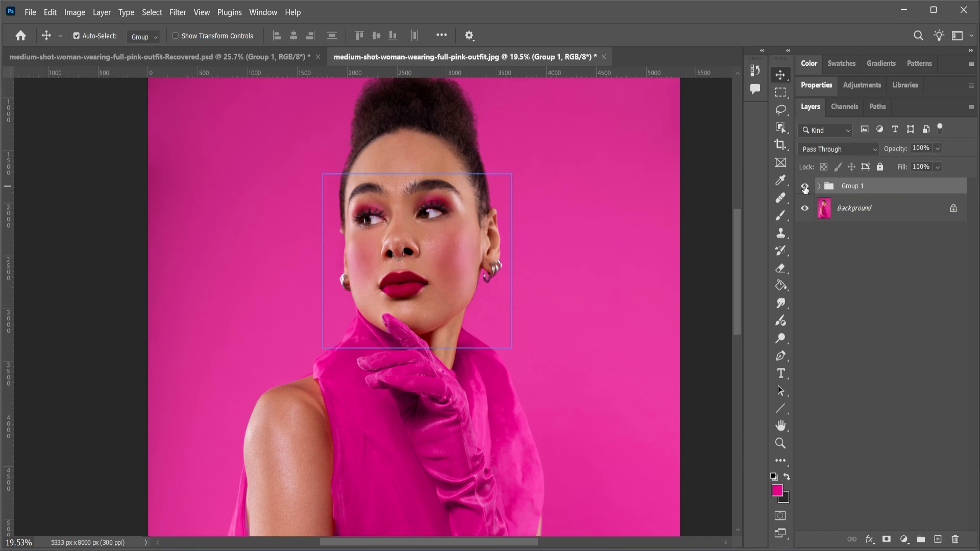